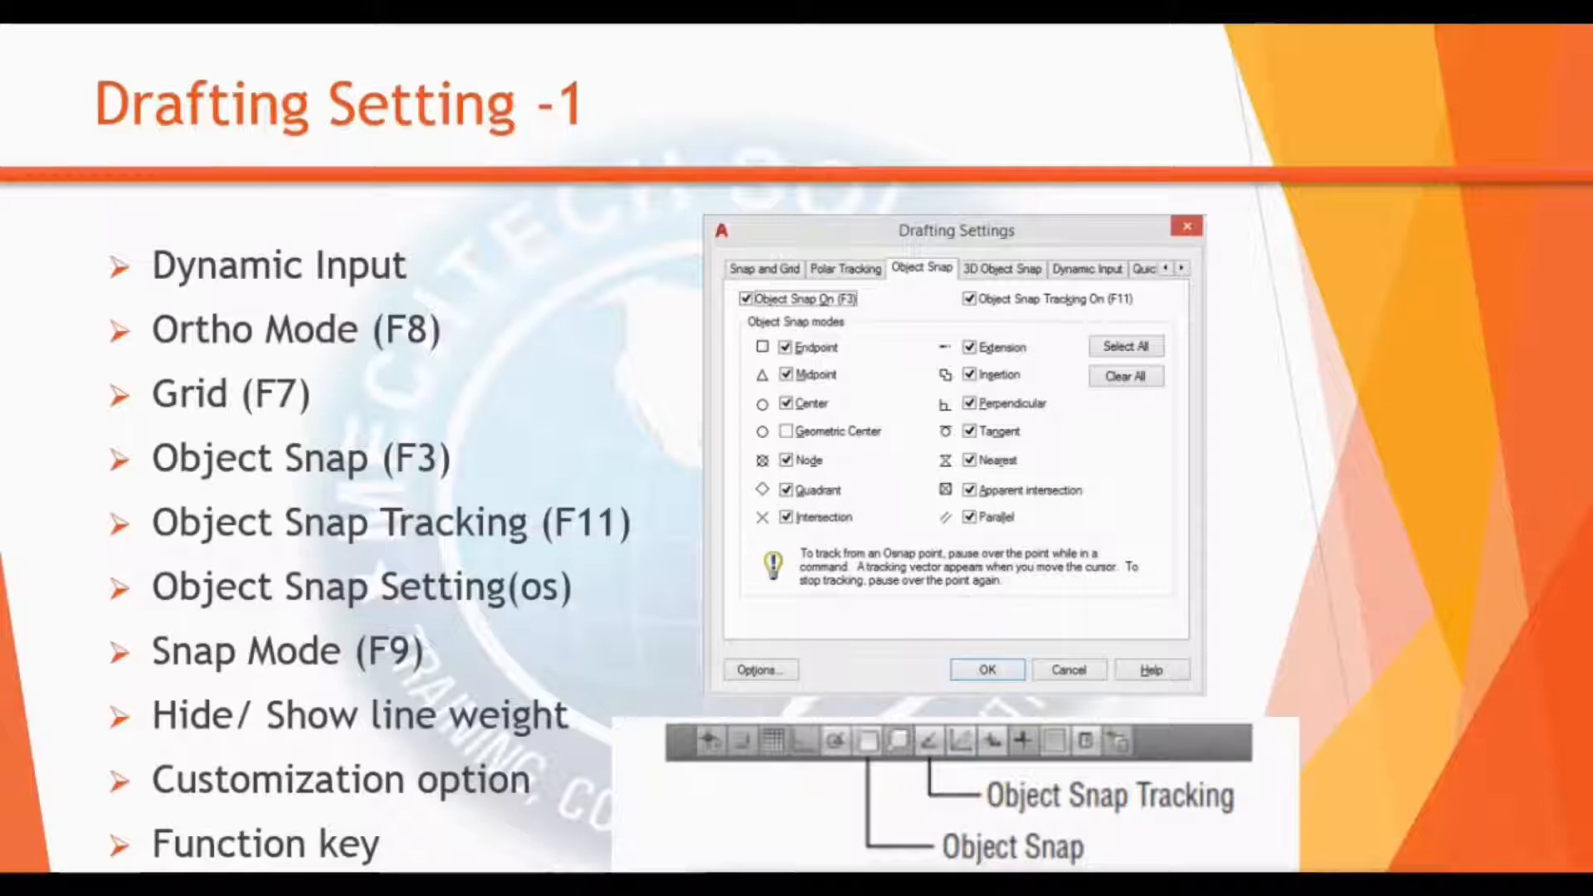
- Switch to AutoCAD and remove Ortho Mode and Dynamic Input from the status bar through its customization list
{"action": "key", "text": "alt+Tab"}
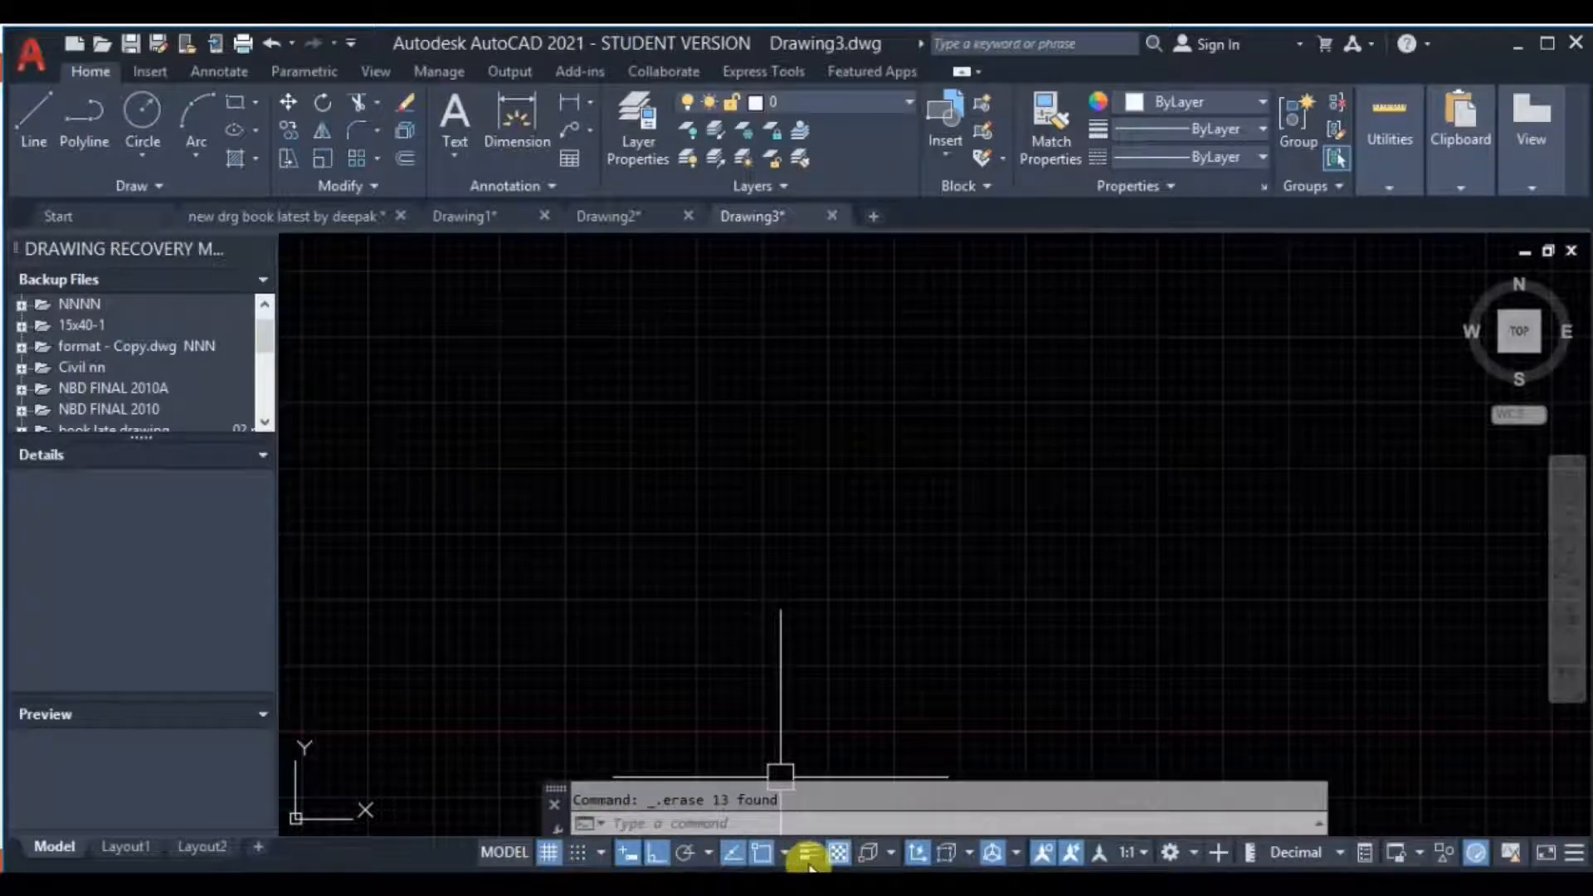
{"action": "left_click", "coordinate": [1575, 851]}
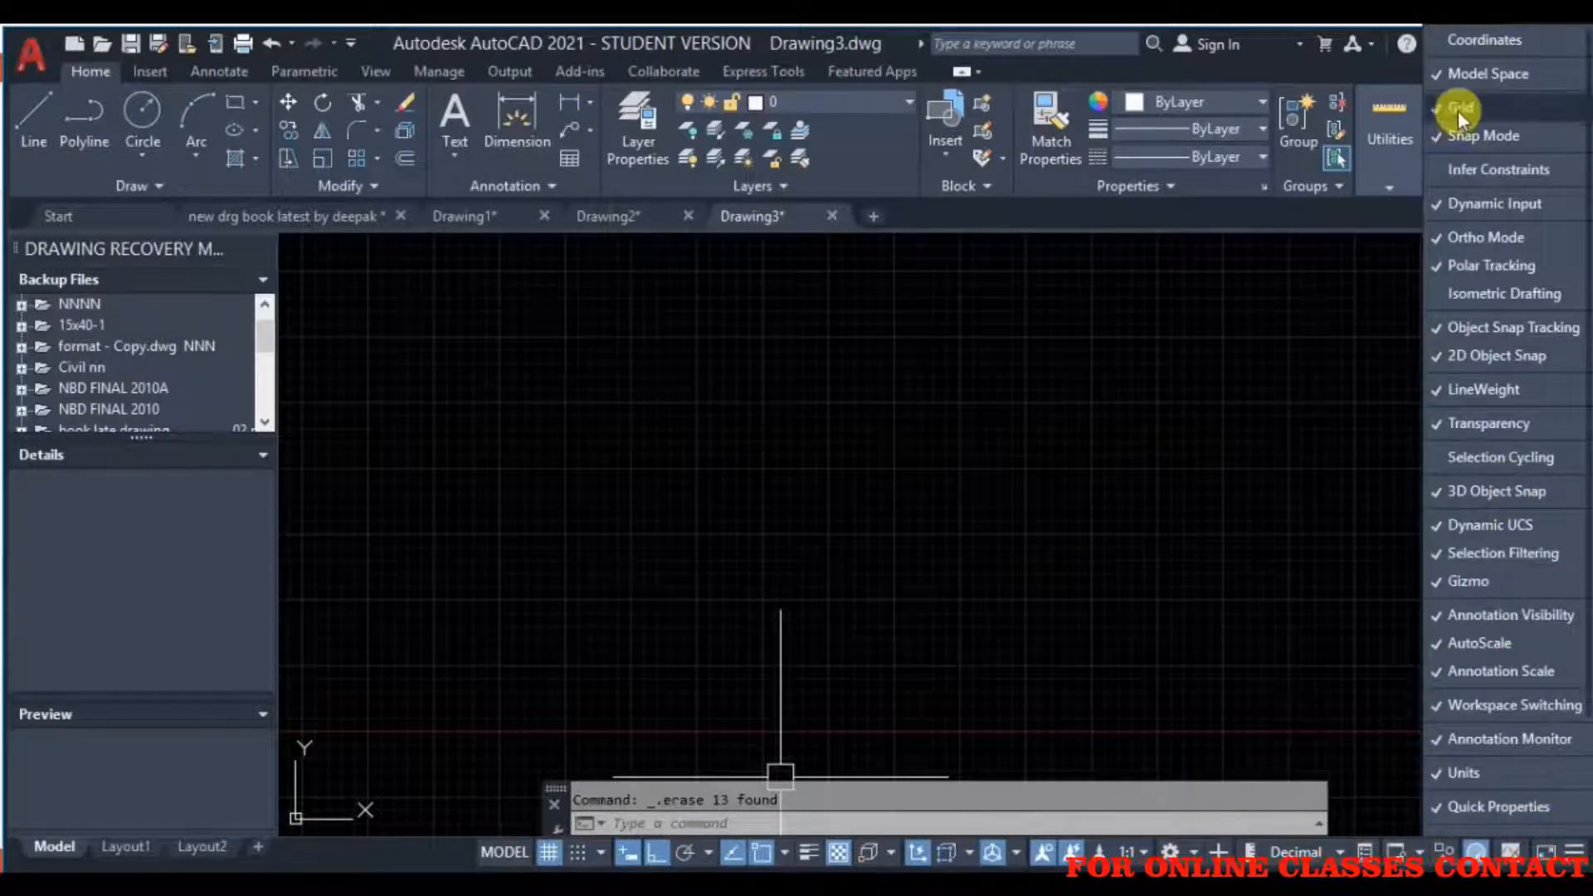
{"action": "left_click", "coordinate": [1439, 452]}
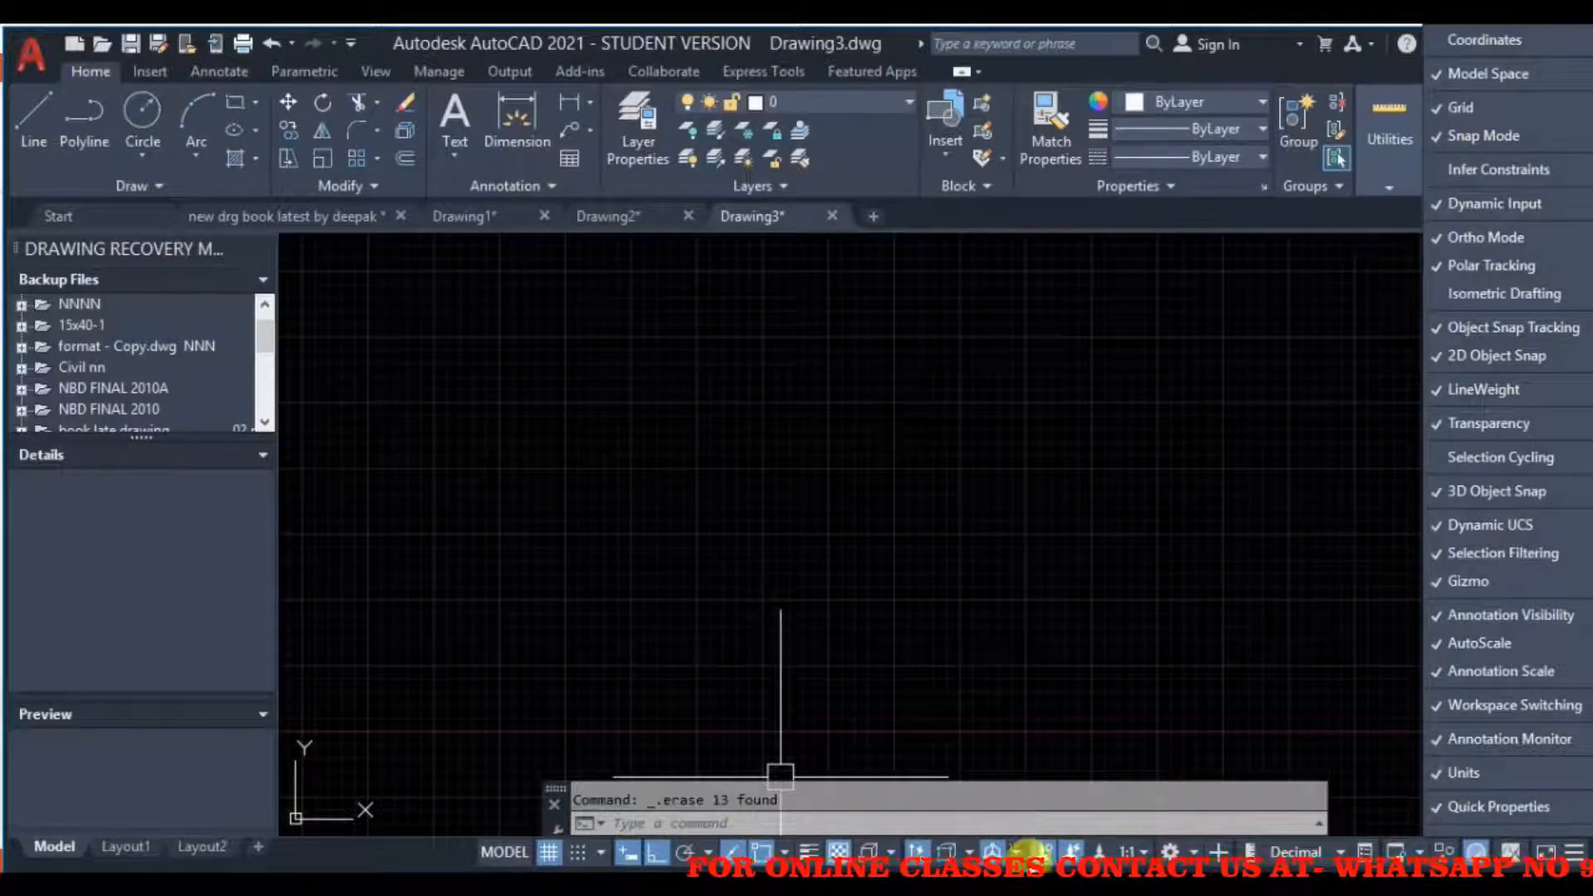
{"action": "left_click", "coordinate": [1437, 239]}
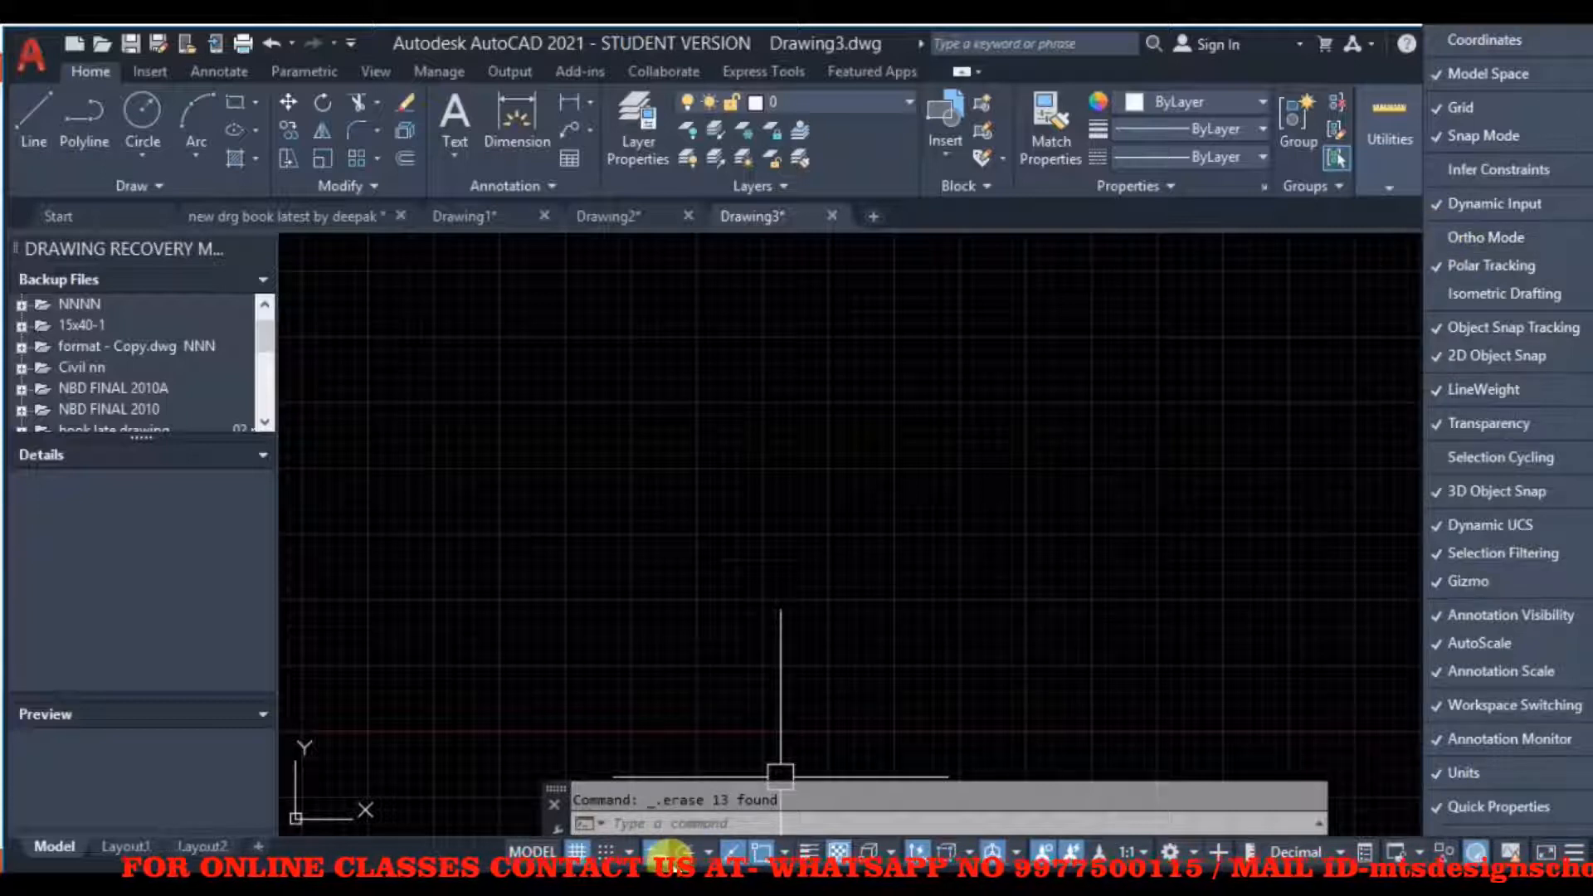
{"action": "left_click", "coordinate": [1439, 211]}
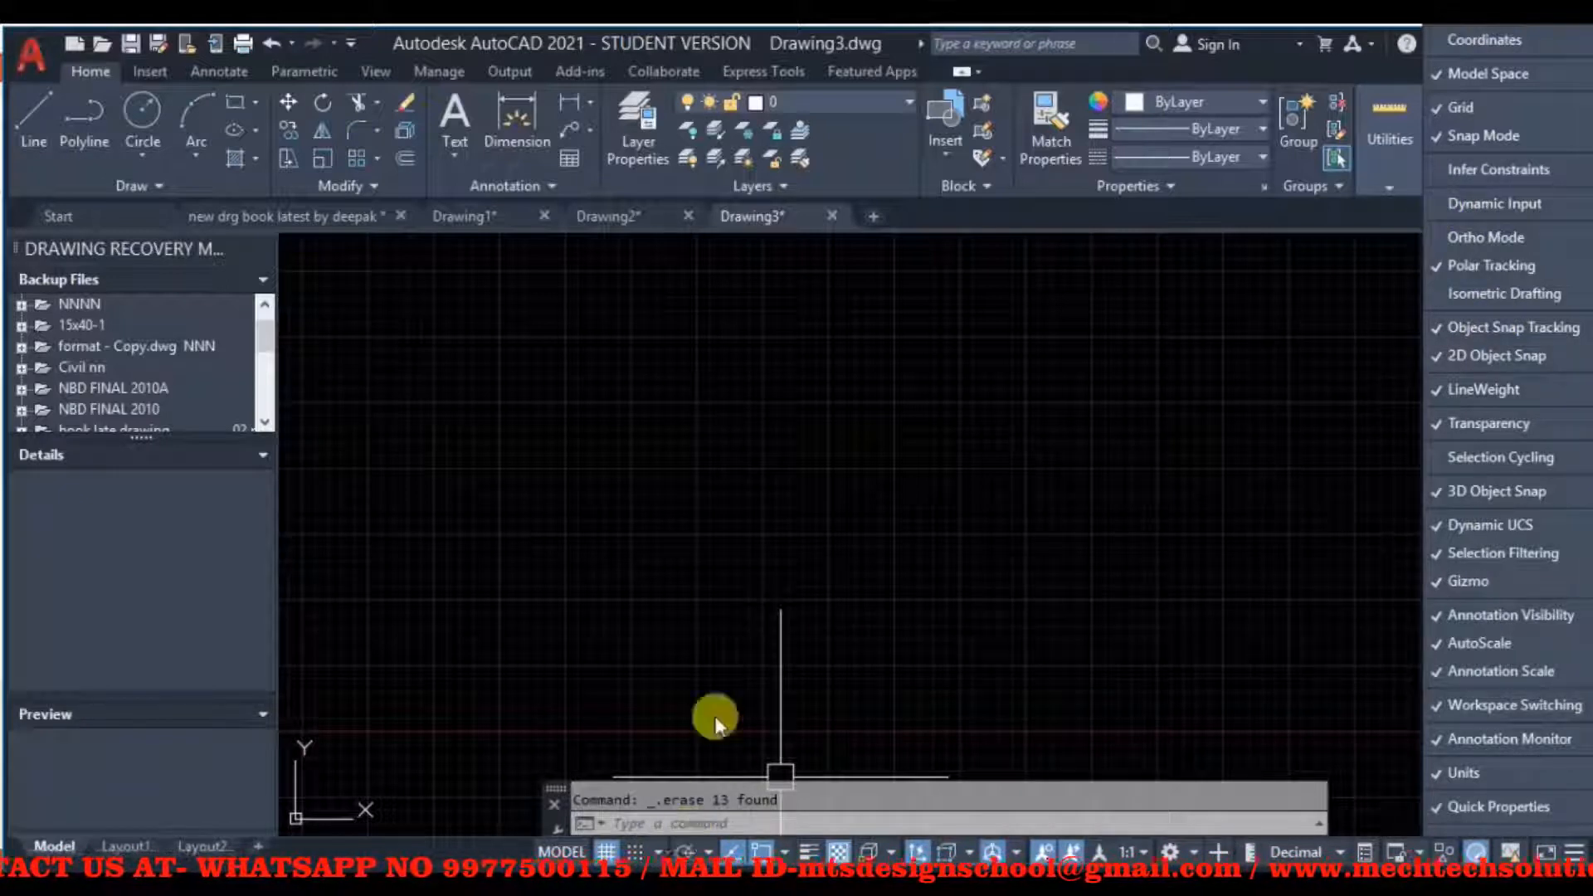
- Restore Ortho Mode and Dynamic Input to the status bar and close the customization list
{"action": "left_click", "coordinate": [1446, 235]}
{"action": "left_click", "coordinate": [1448, 204]}
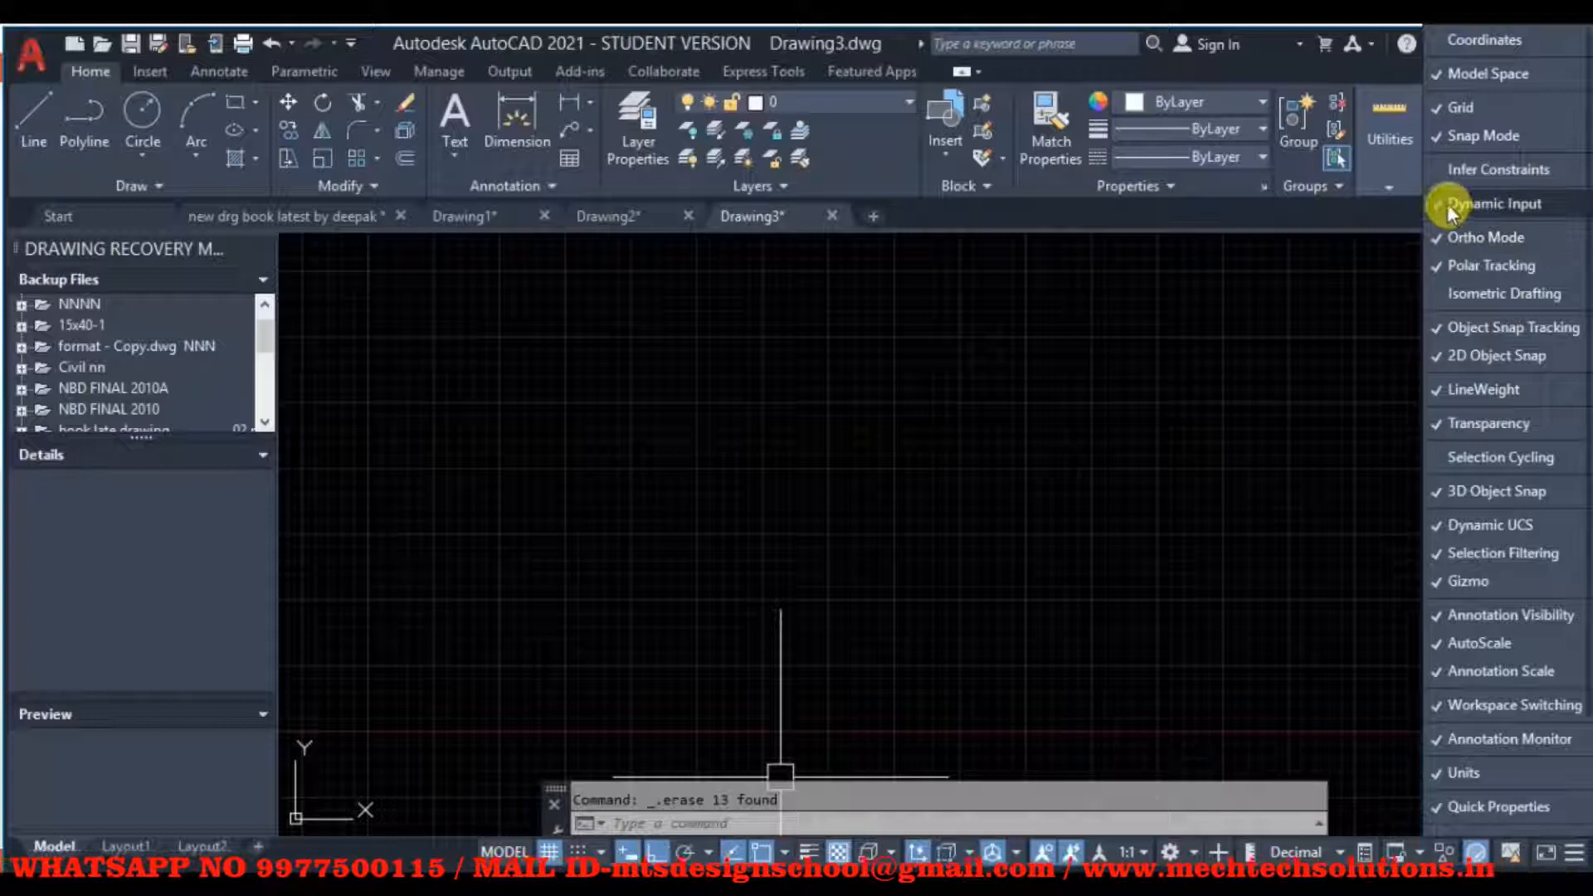
{"action": "left_click", "coordinate": [1101, 558]}
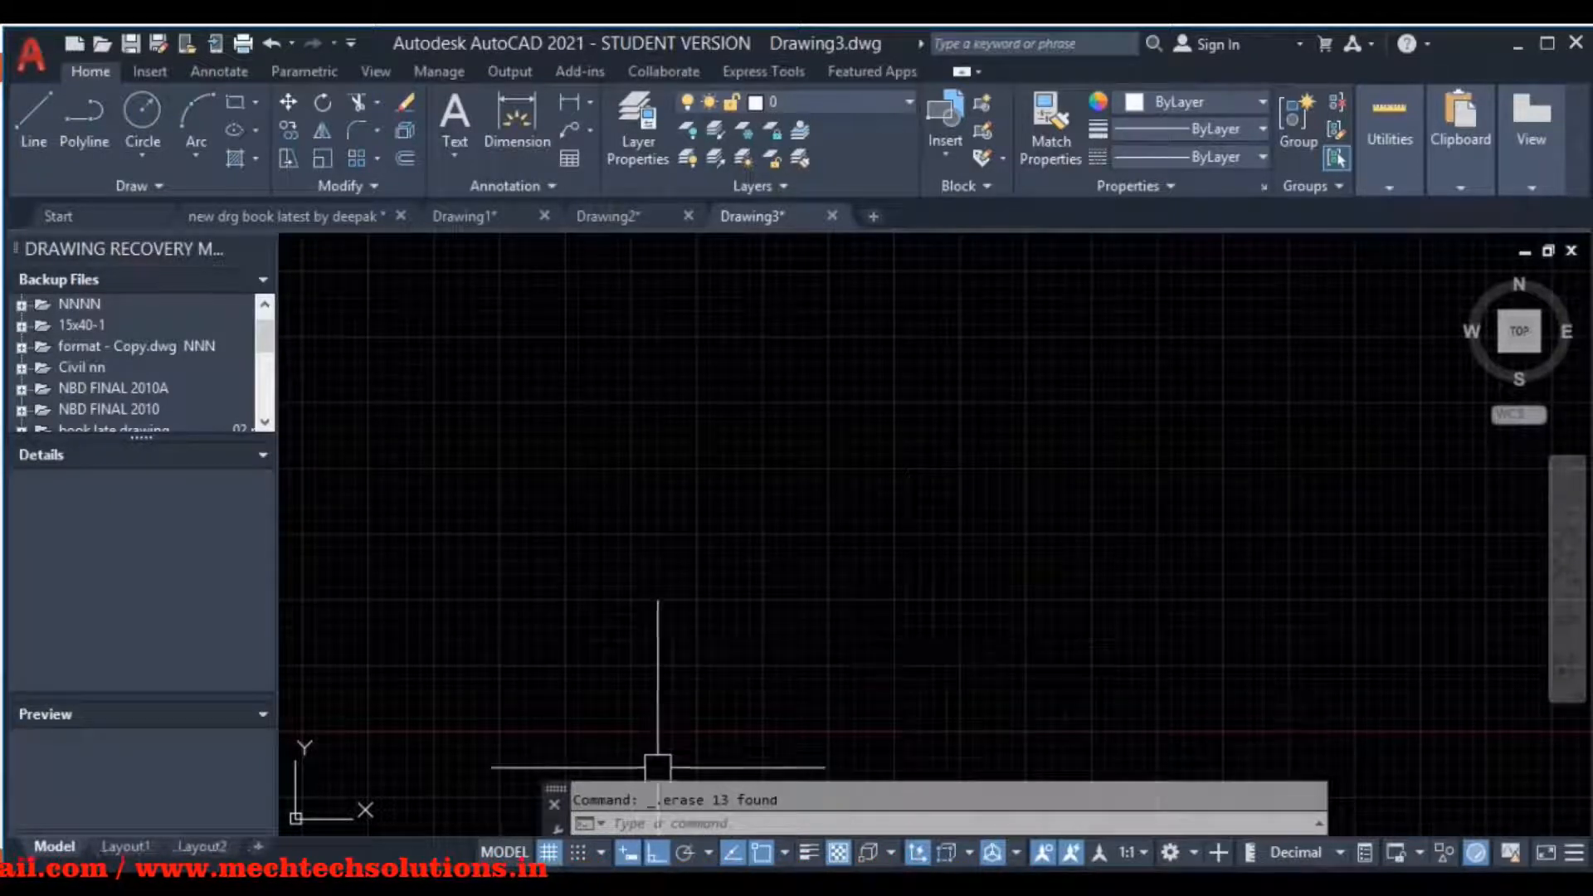
- Toggle the drawing grid display off and on several times, leaving the grid on
{"action": "left_click", "coordinate": [548, 853]}
{"action": "left_click", "coordinate": [549, 853]}
{"action": "left_click", "coordinate": [548, 852]}
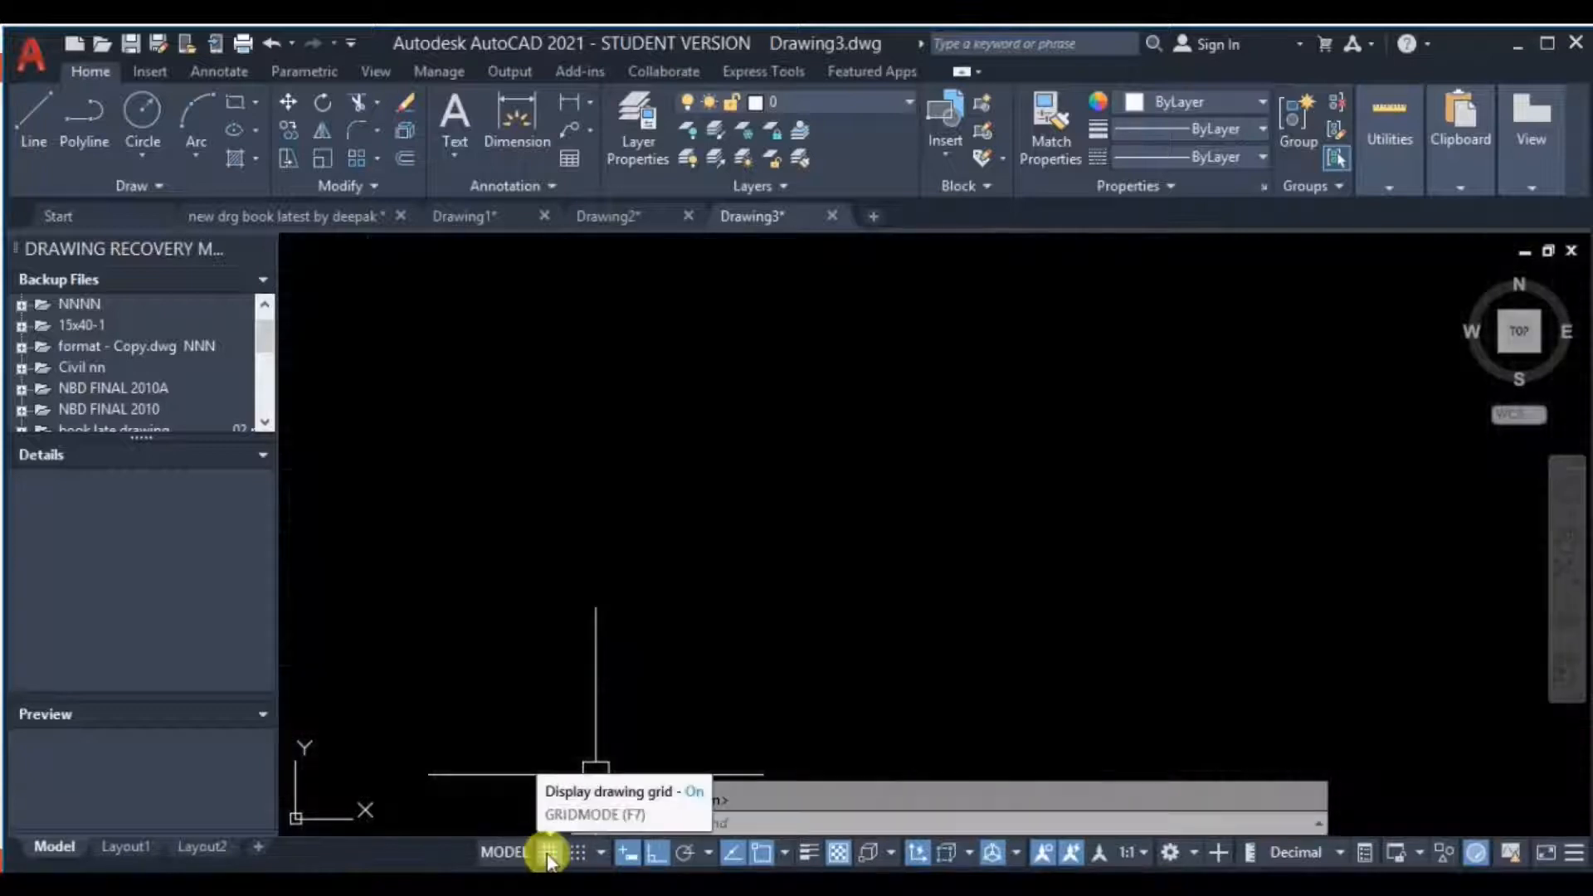
{"action": "left_click", "coordinate": [548, 853]}
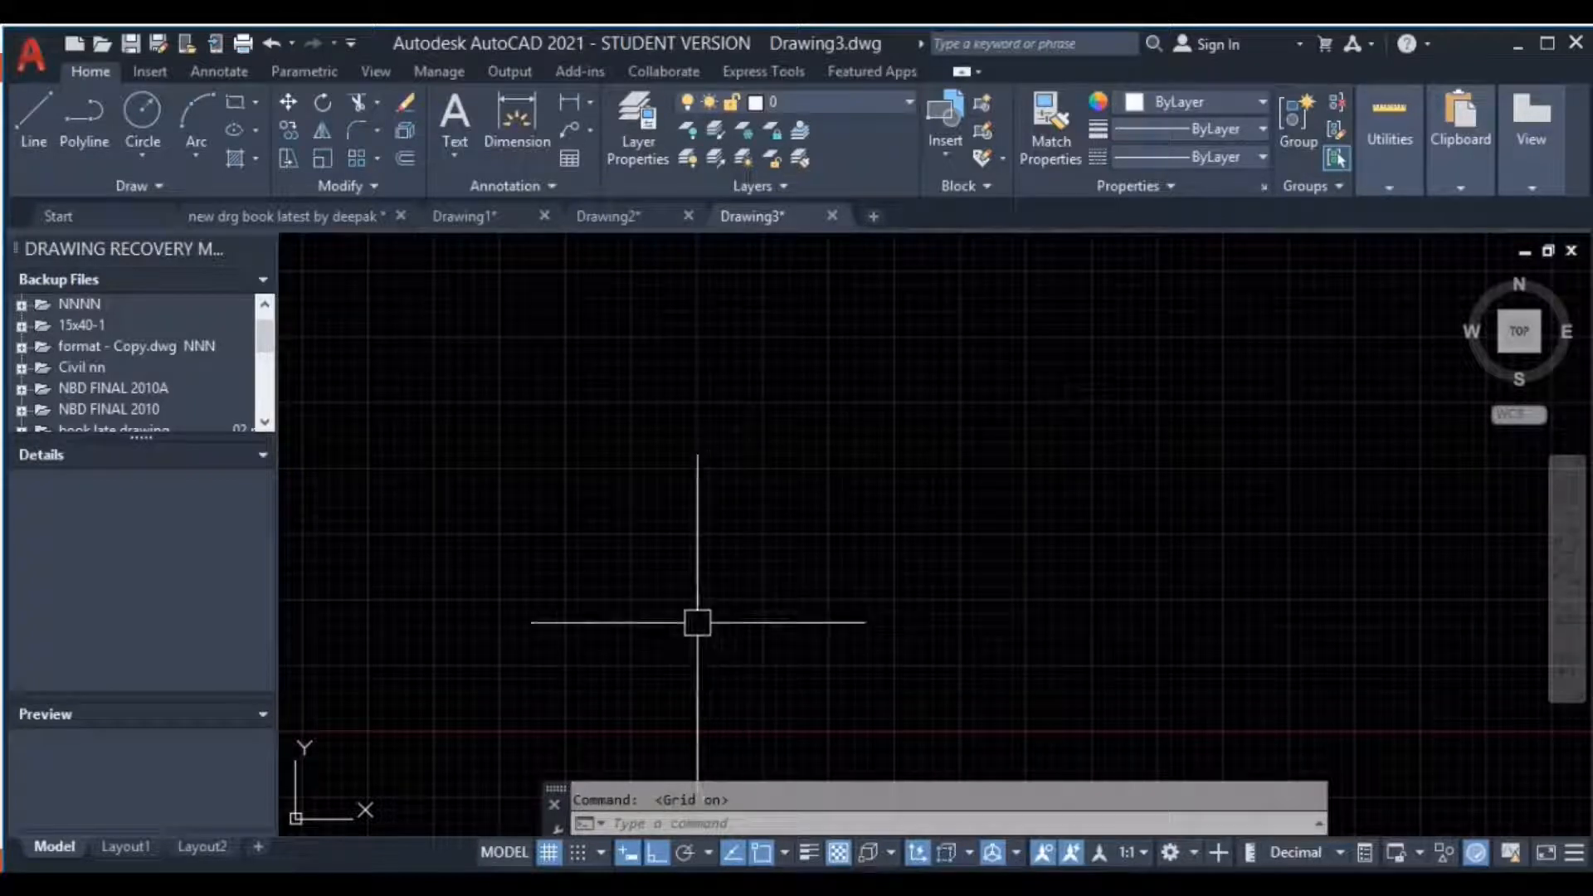
{"action": "left_click", "coordinate": [549, 851]}
{"action": "left_click", "coordinate": [549, 851]}
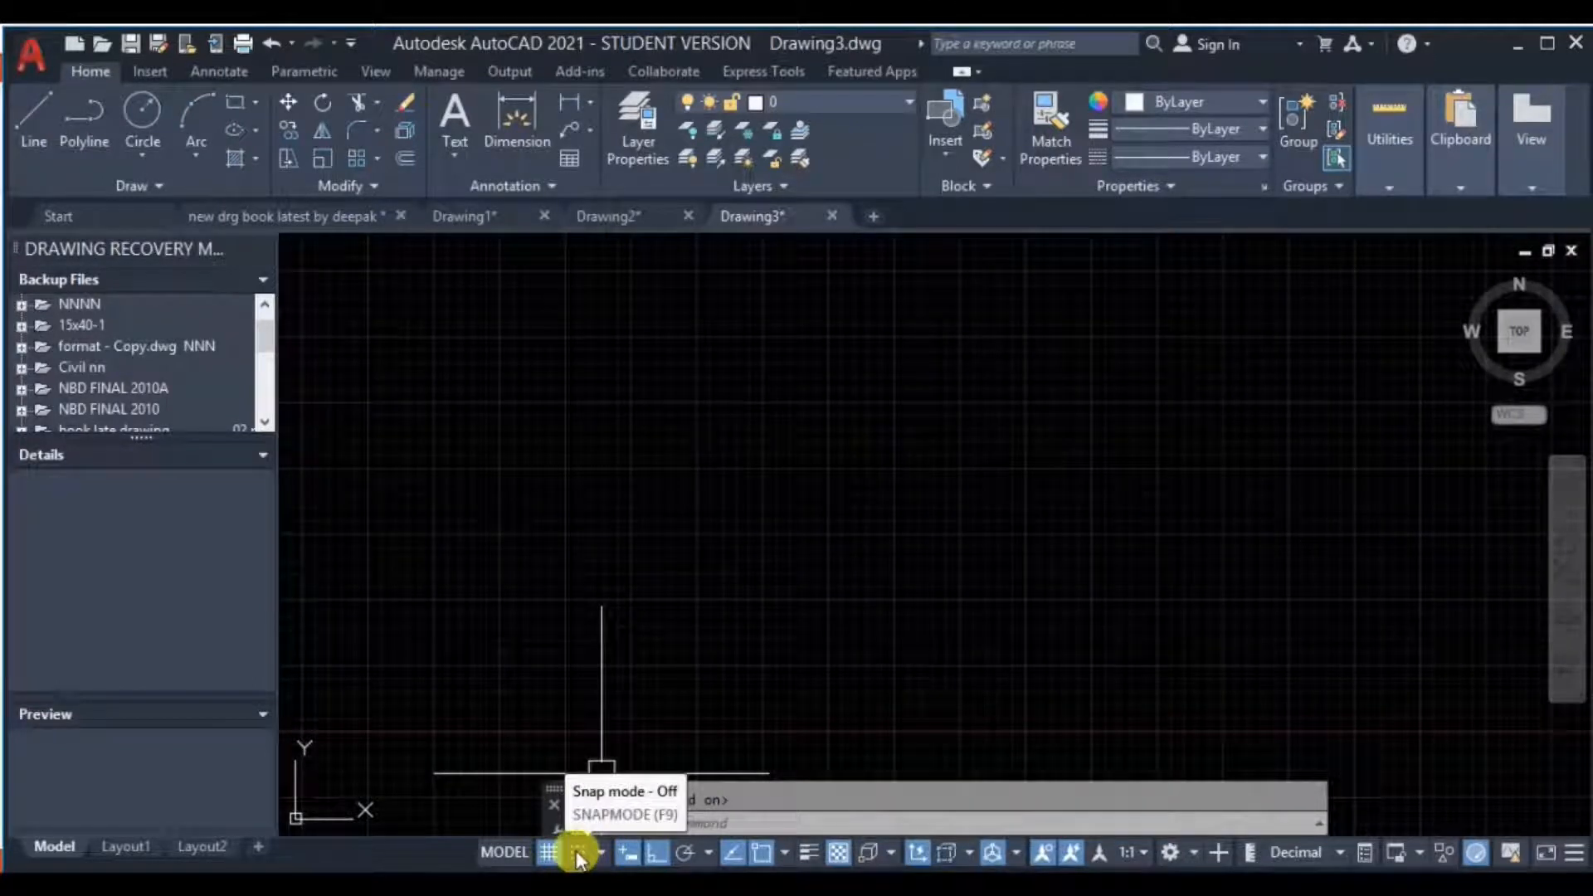
- Turn on Snap mode and draw a horizontal line across the middle of the drawing area
{"action": "left_click", "coordinate": [578, 852]}
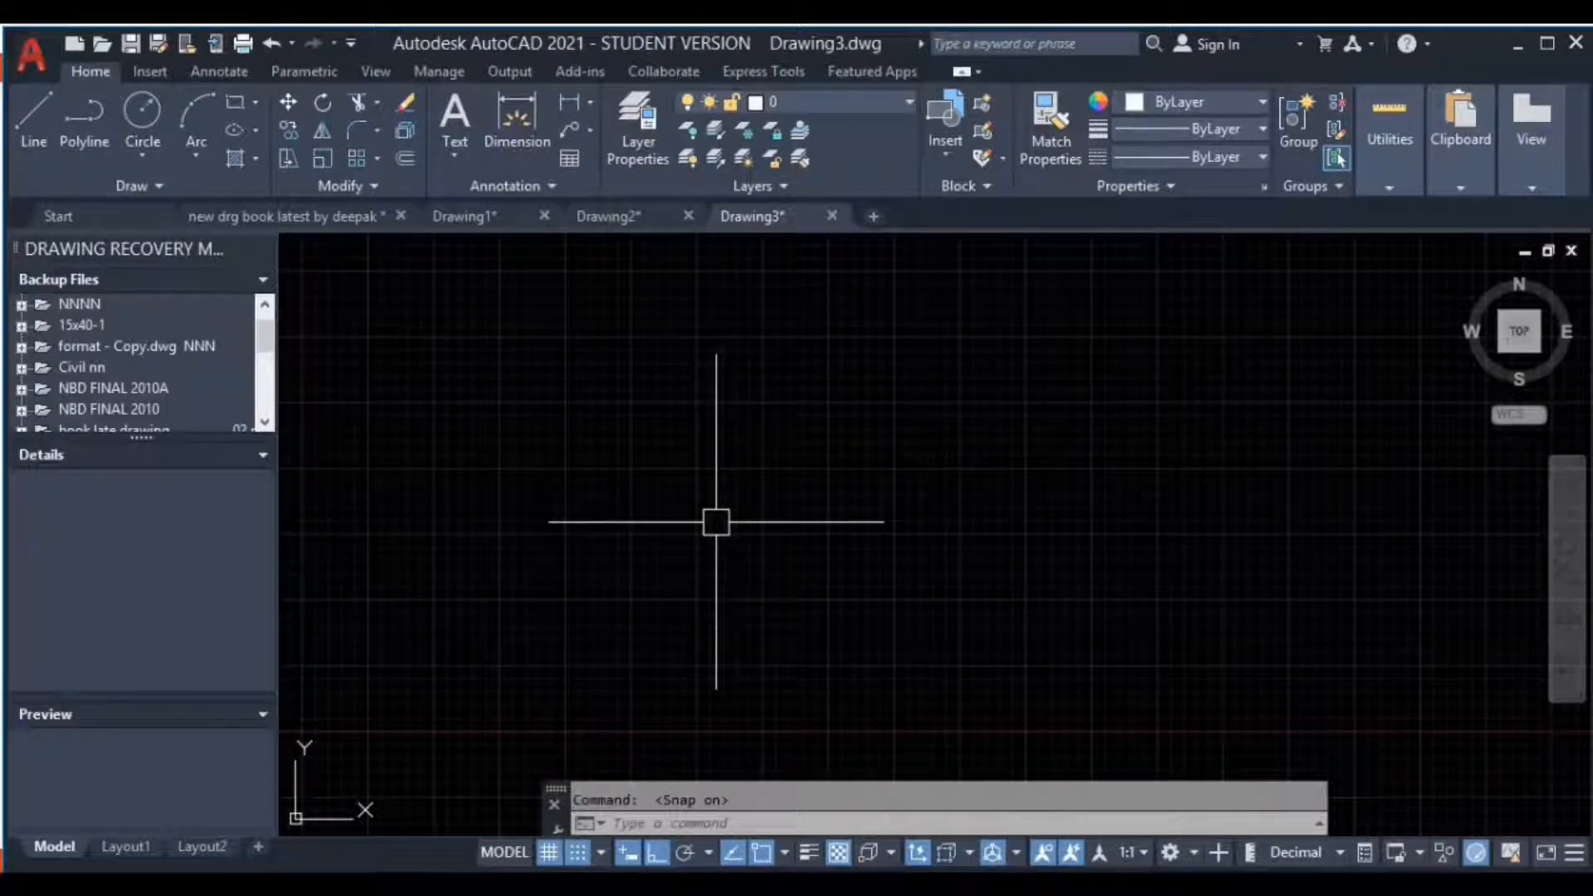
{"action": "left_click", "coordinate": [30, 133]}
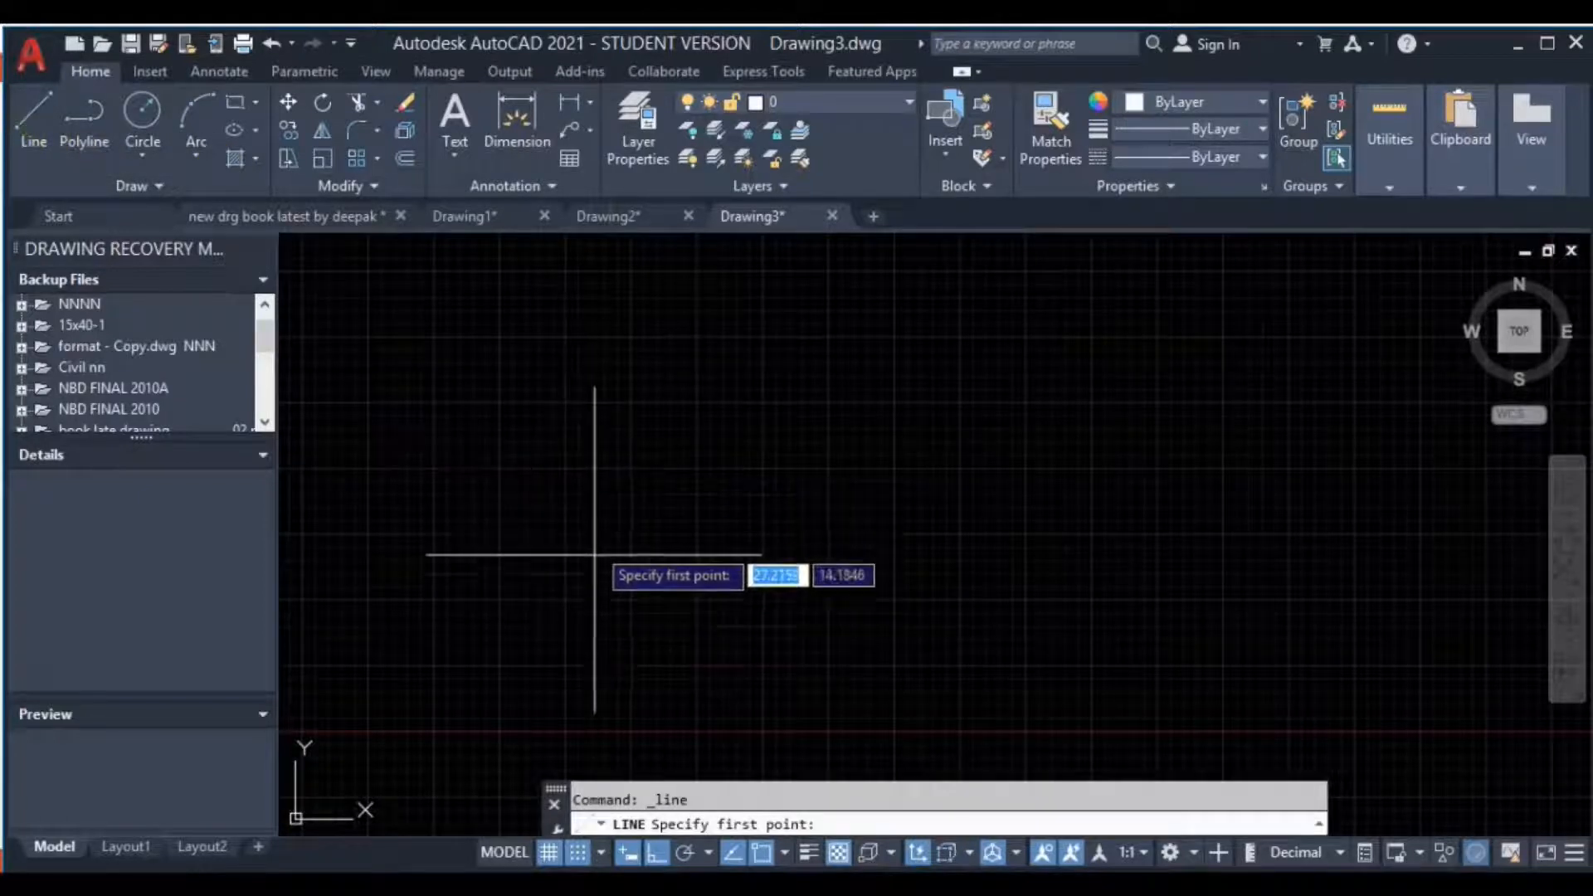
{"action": "scroll", "coordinate": [581, 613], "scroll_direction": "up", "scroll_amount": 4}
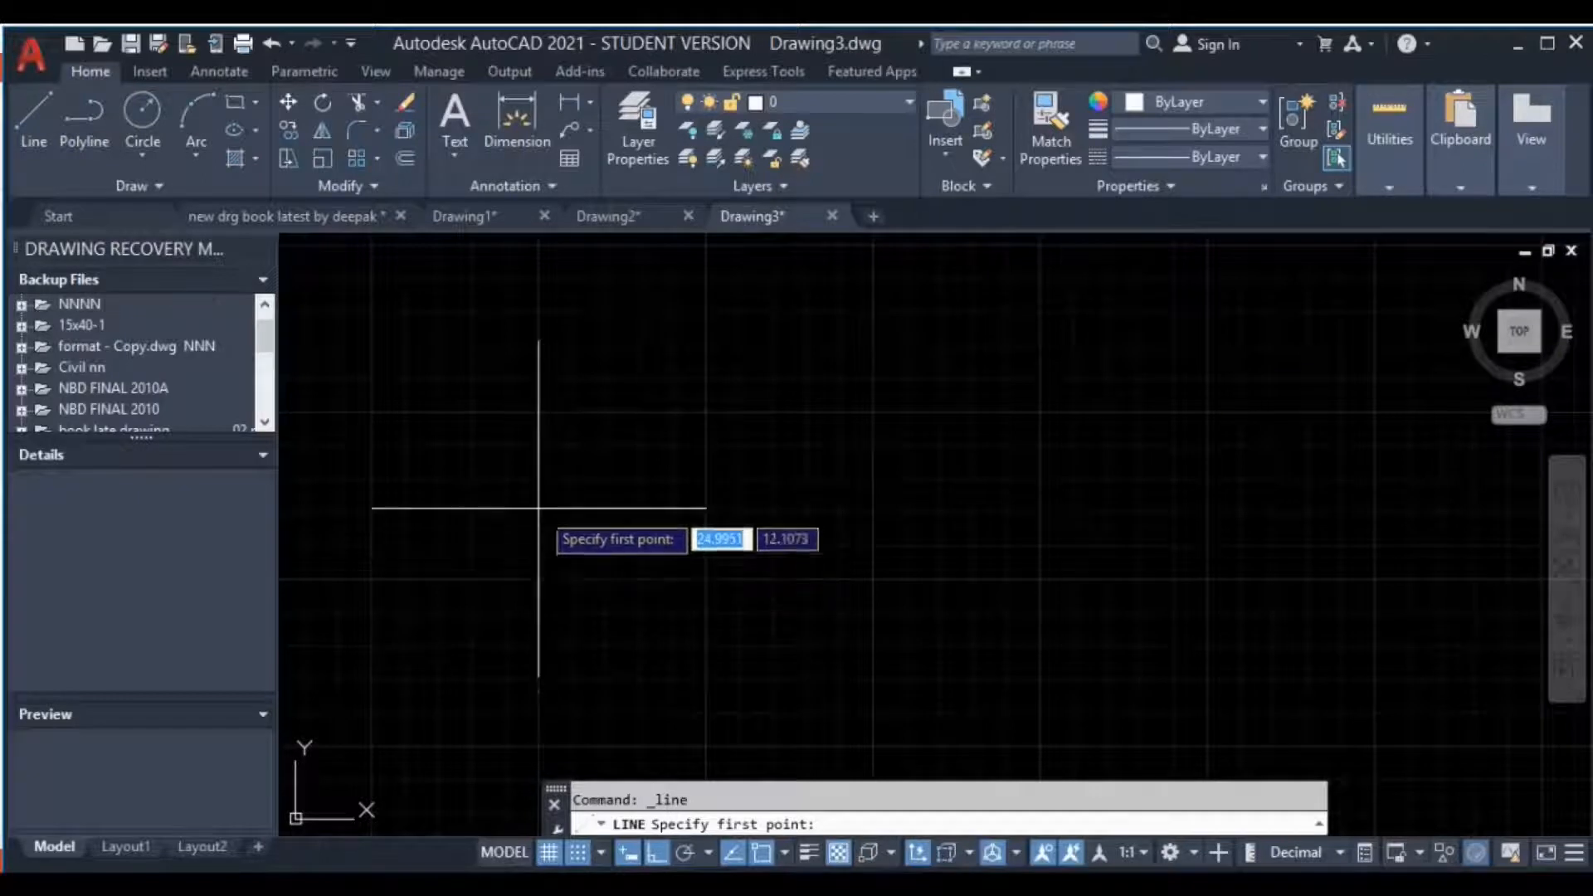
{"action": "left_click", "coordinate": [33, 137]}
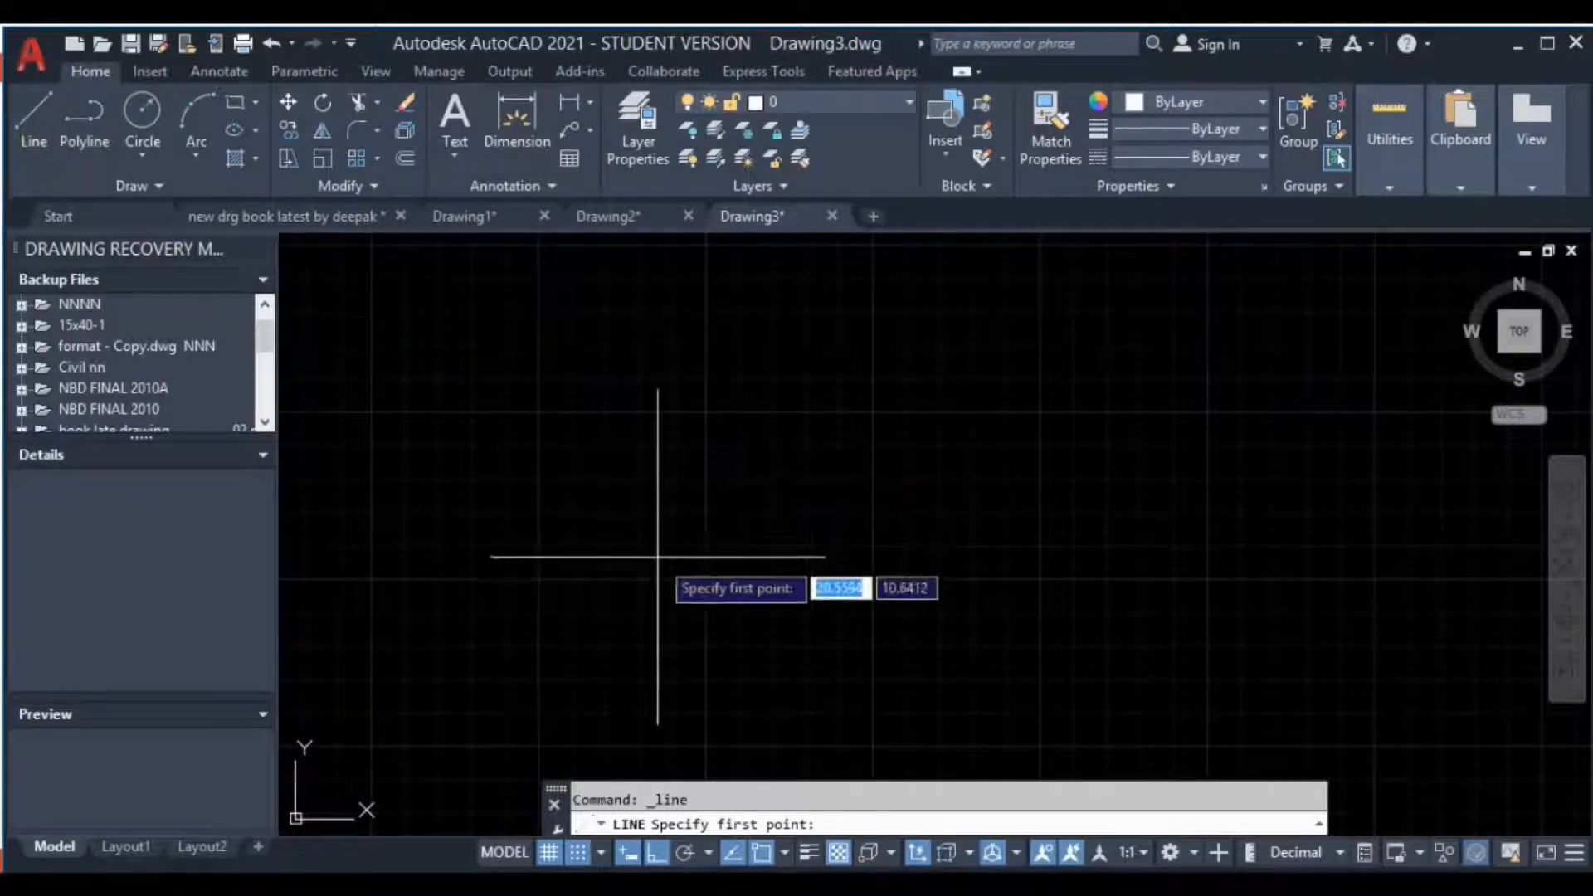
{"action": "left_click", "coordinate": [655, 557]}
{"action": "left_click", "coordinate": [1039, 556]}
- Start another line near the existing one, and turn off Snap mode and 2D Object Snap
{"action": "left_click", "coordinate": [20, 136]}
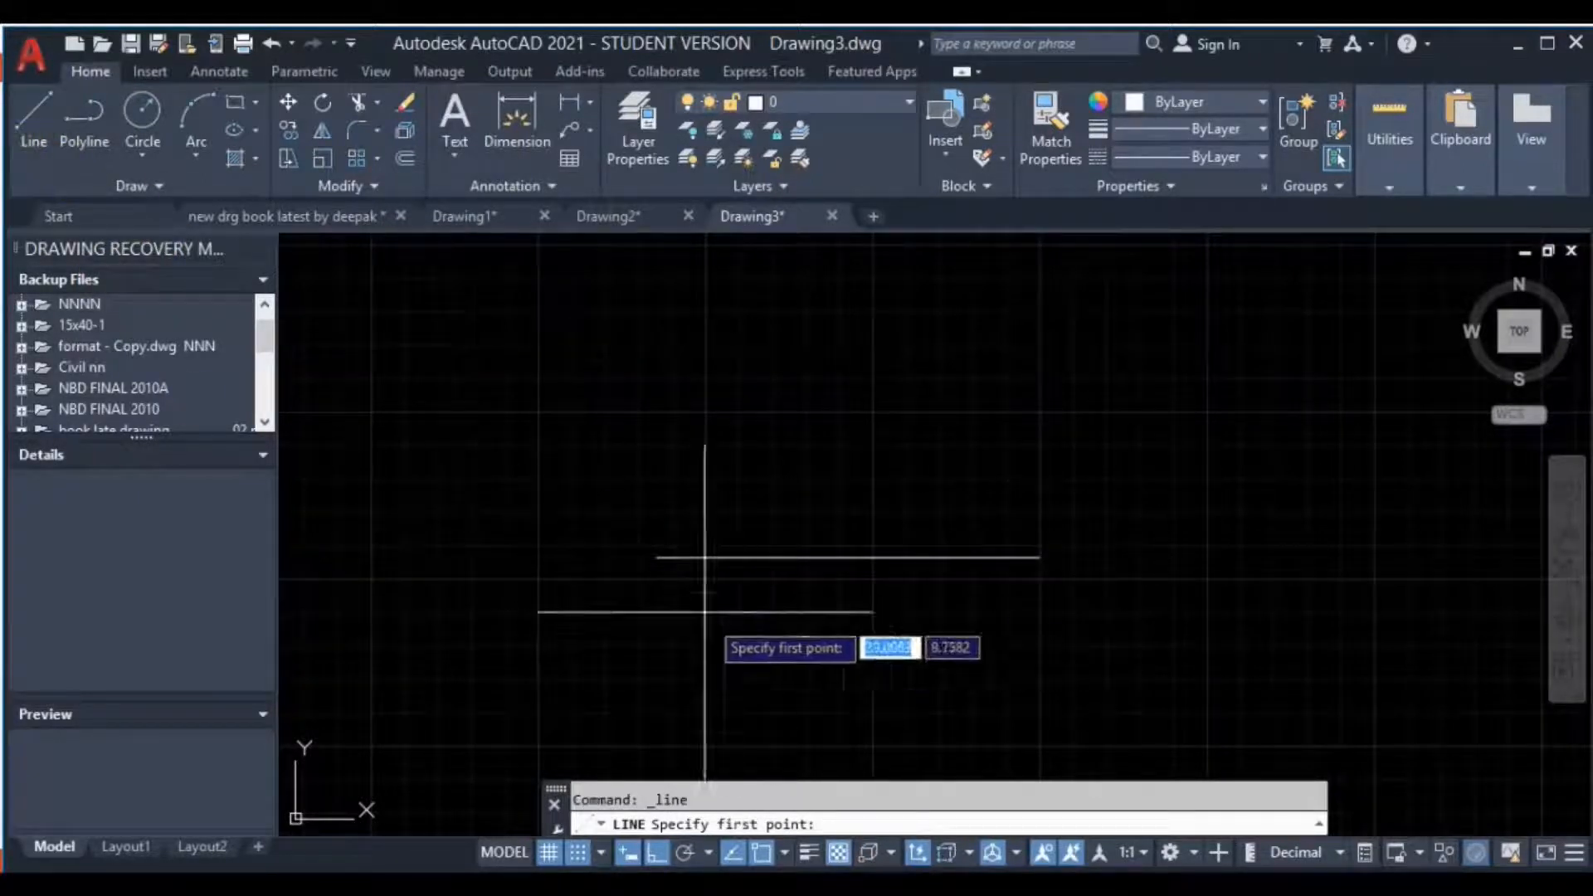
{"action": "scroll", "coordinate": [674, 586], "scroll_direction": "up", "scroll_amount": 5}
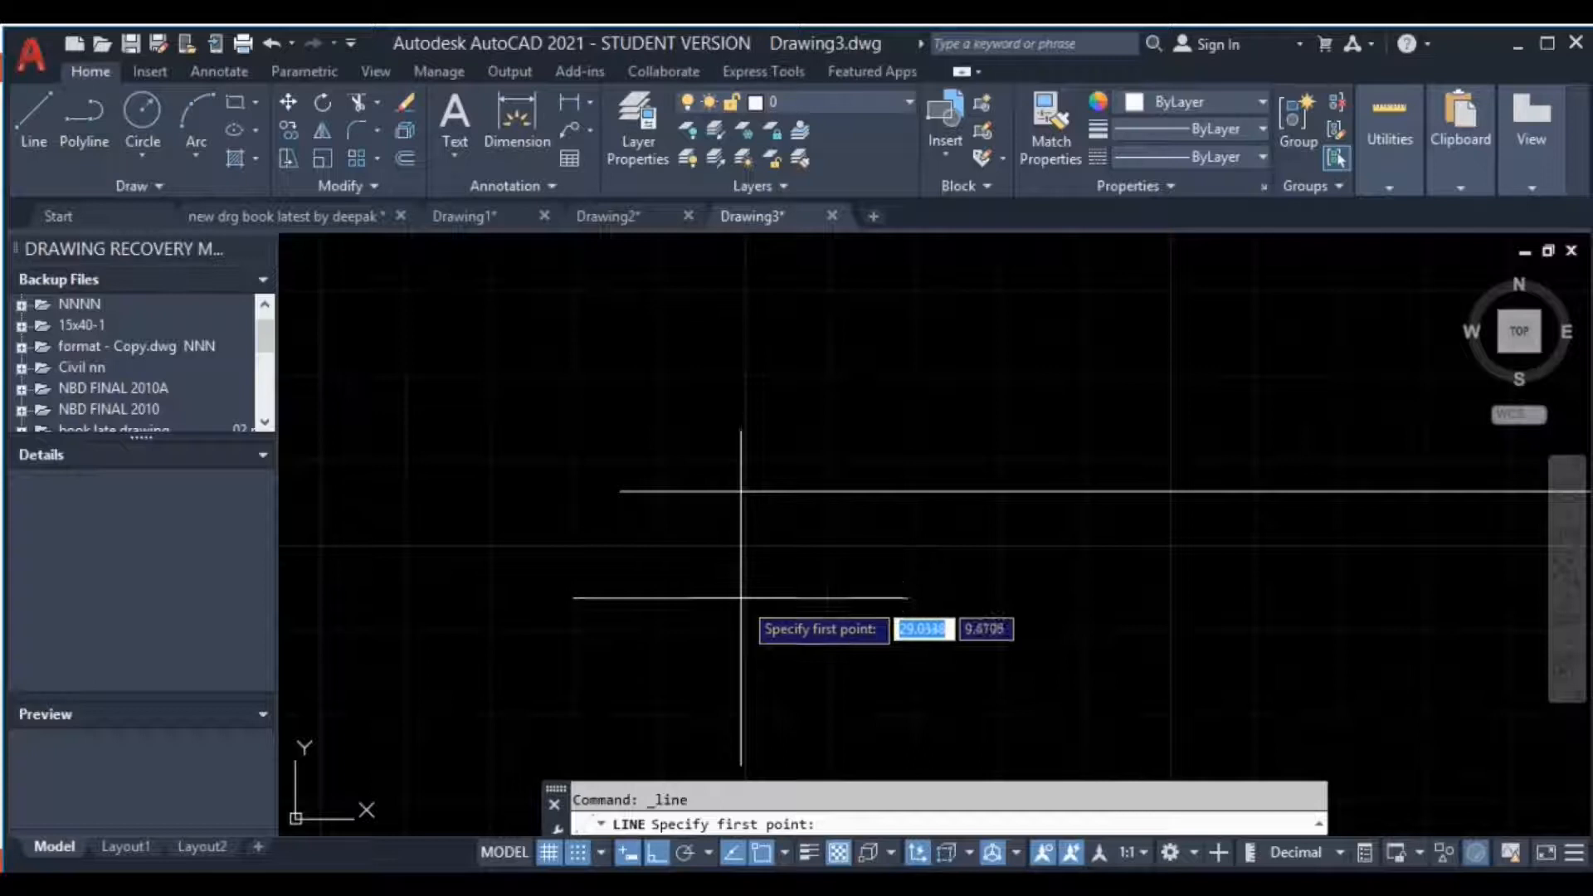
{"action": "left_click", "coordinate": [579, 854]}
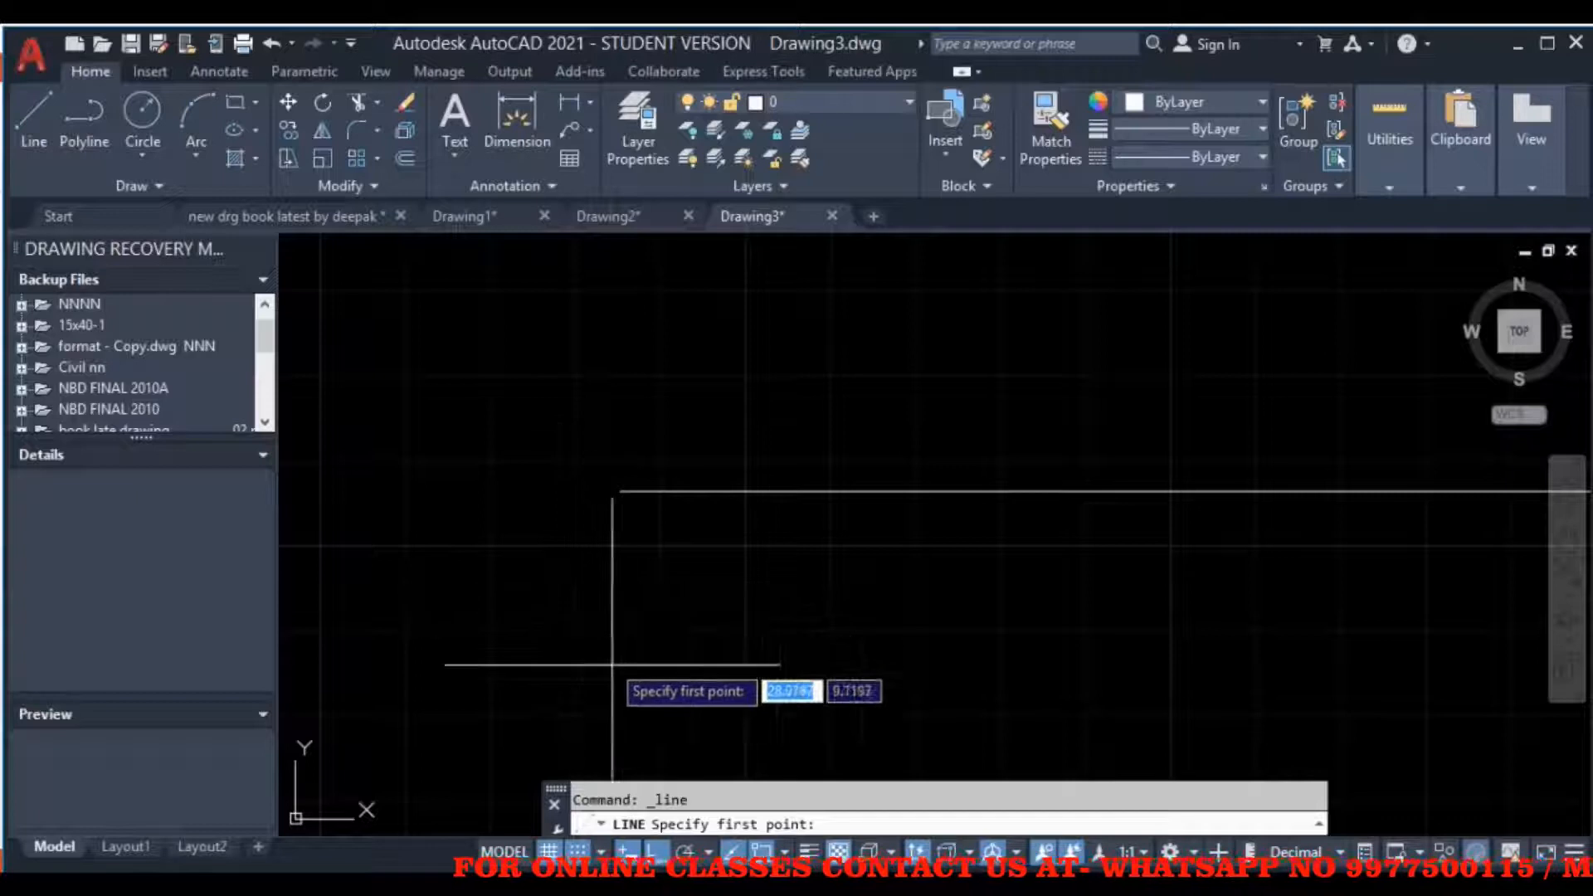
{"action": "left_click", "coordinate": [579, 851]}
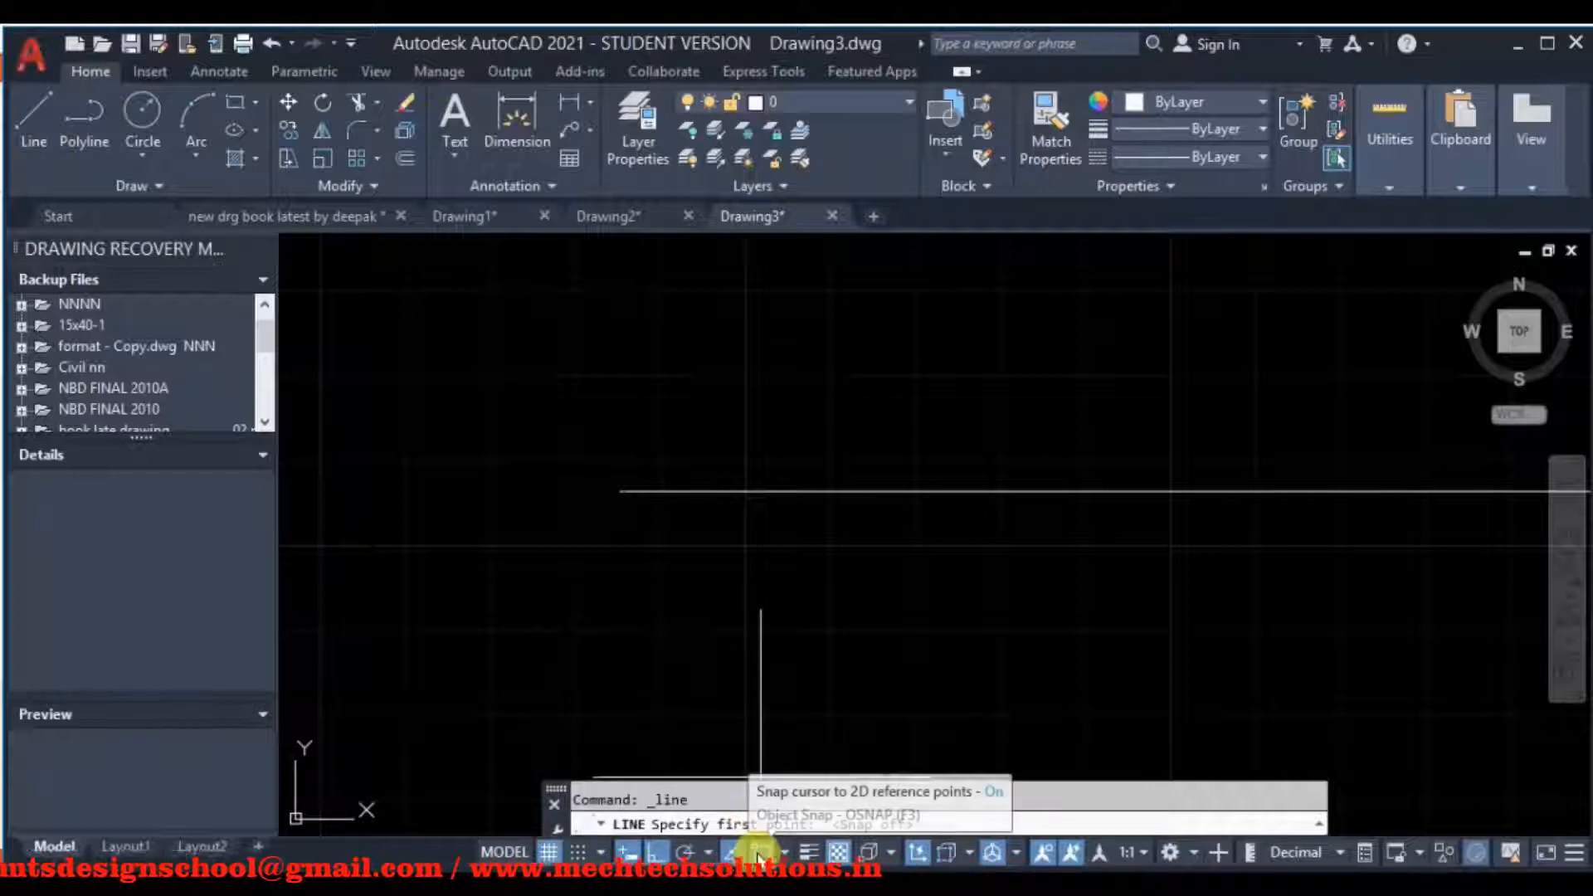
{"action": "left_click", "coordinate": [578, 852]}
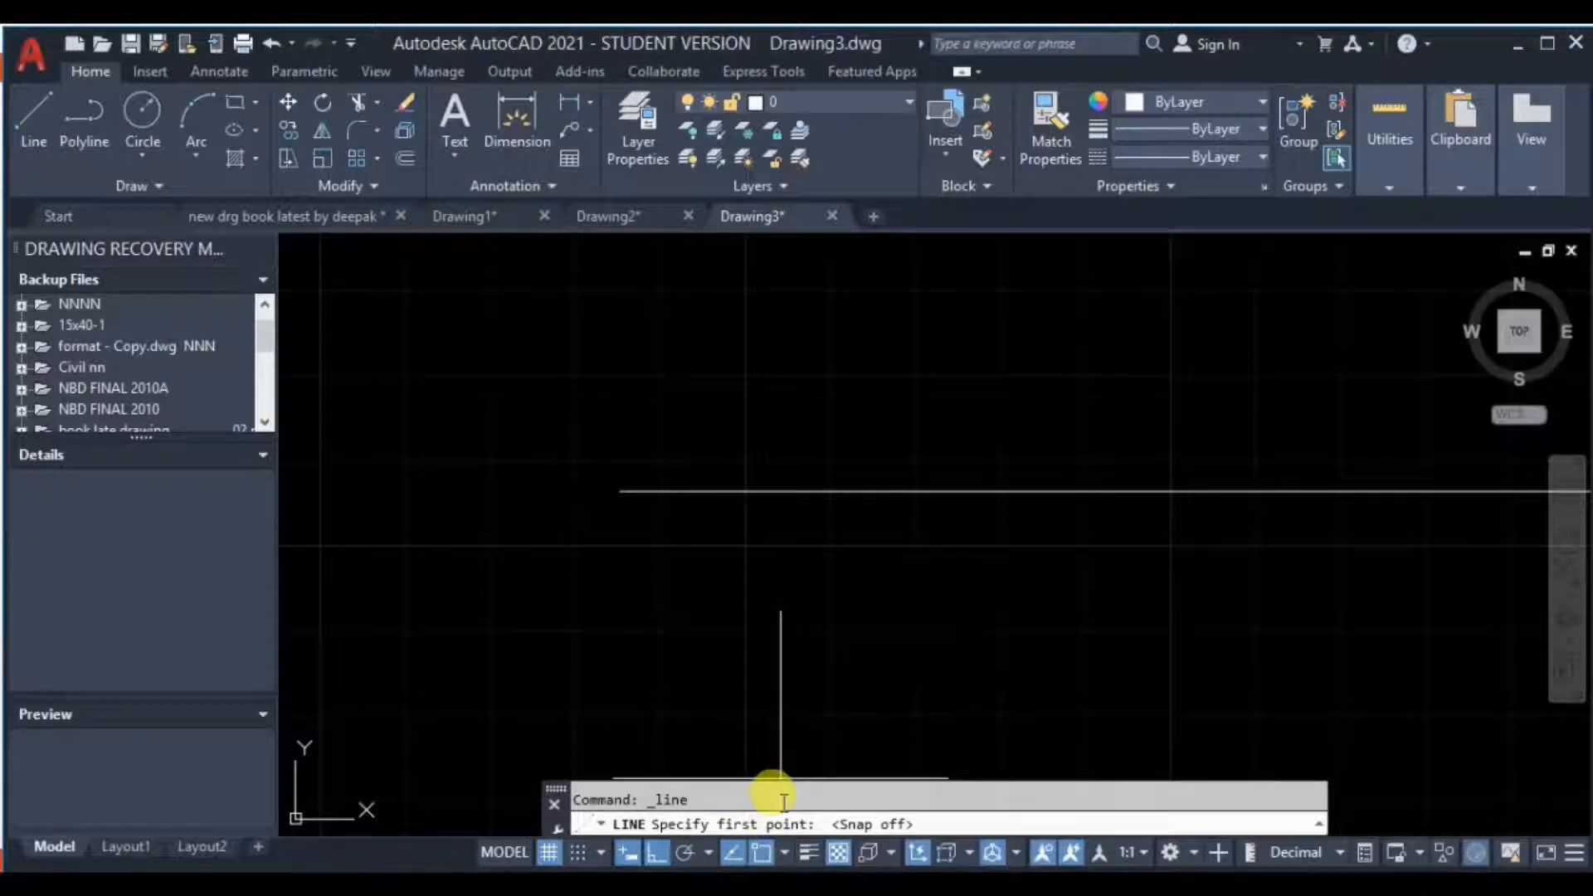
{"action": "left_click", "coordinate": [764, 848]}
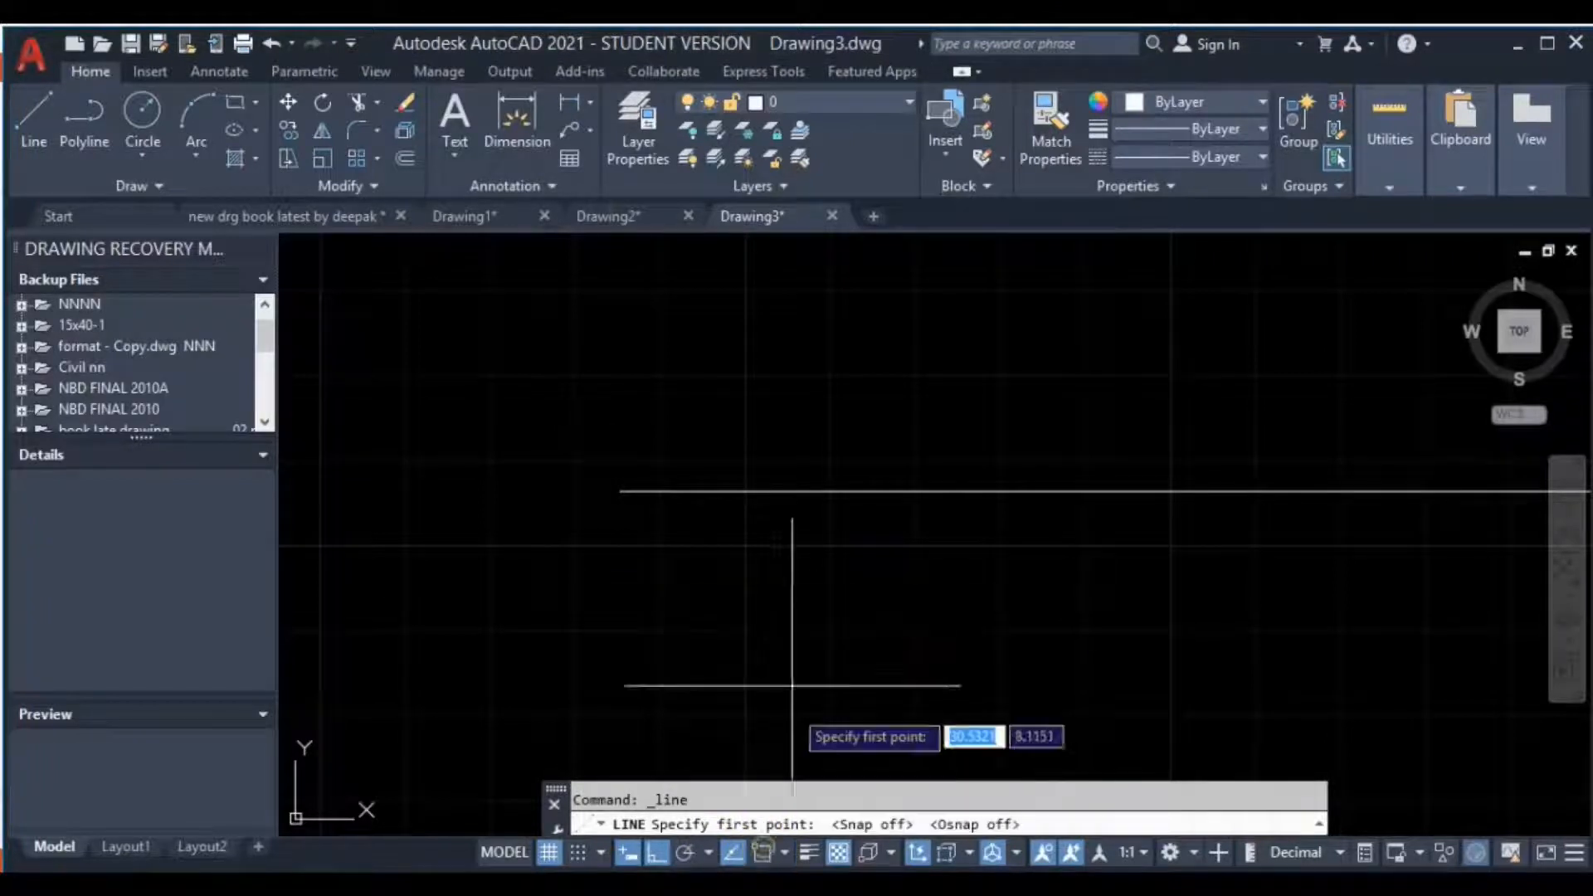
- Draw a shorter horizontal line above the first one and a circle of about 1.04 radius below and left of both lines
{"action": "left_click", "coordinate": [33, 137]}
{"action": "left_click", "coordinate": [987, 380]}
{"action": "left_click", "coordinate": [35, 121]}
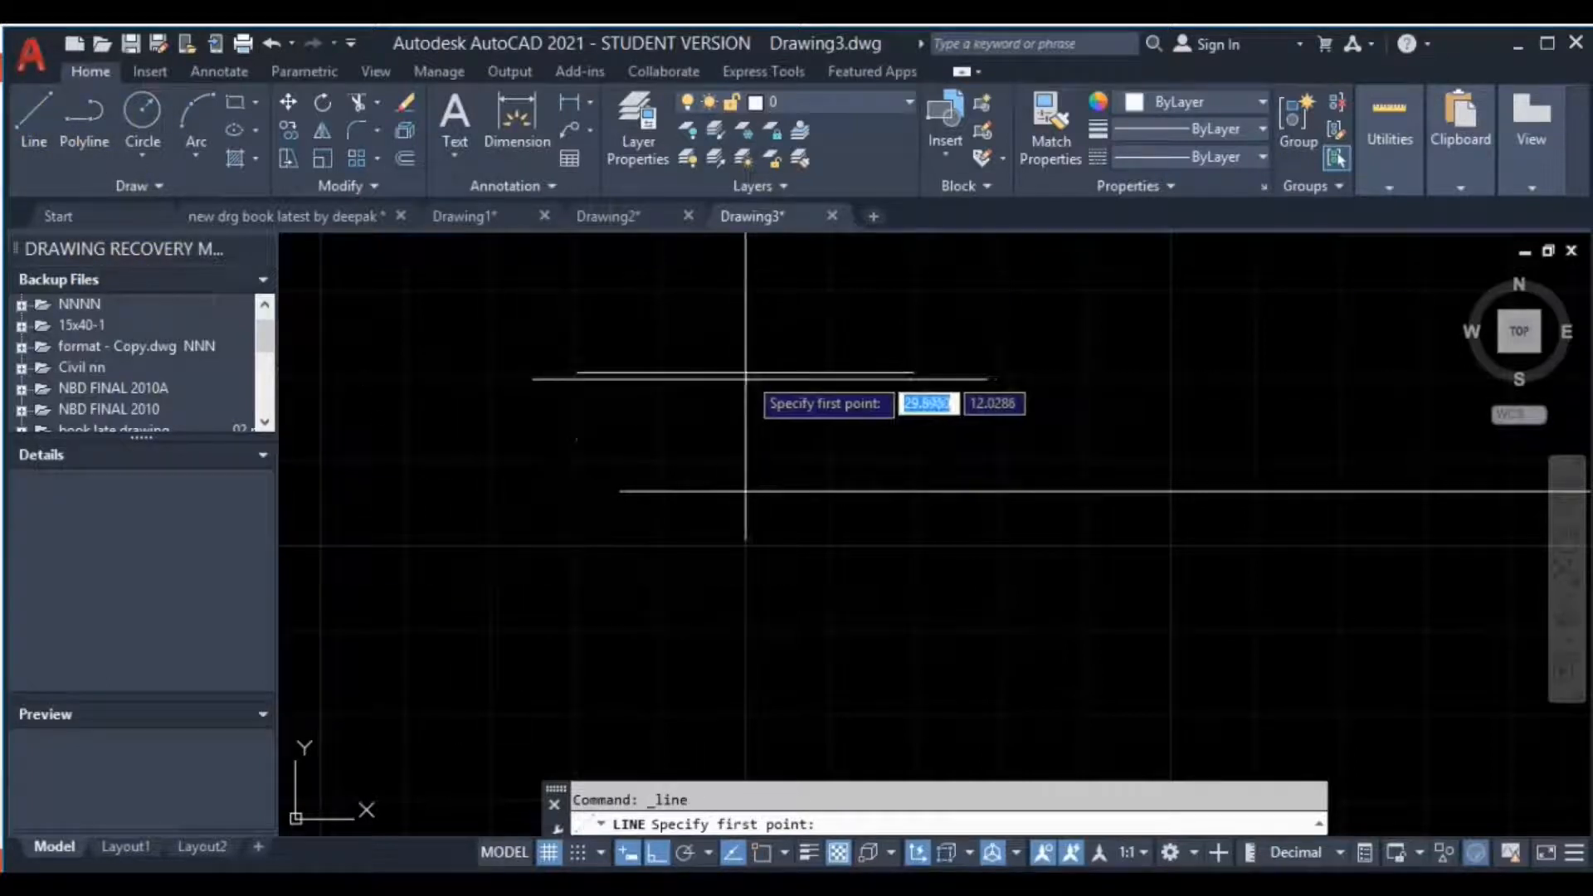
{"action": "left_click", "coordinate": [131, 113]}
{"action": "left_click", "coordinate": [446, 665]}
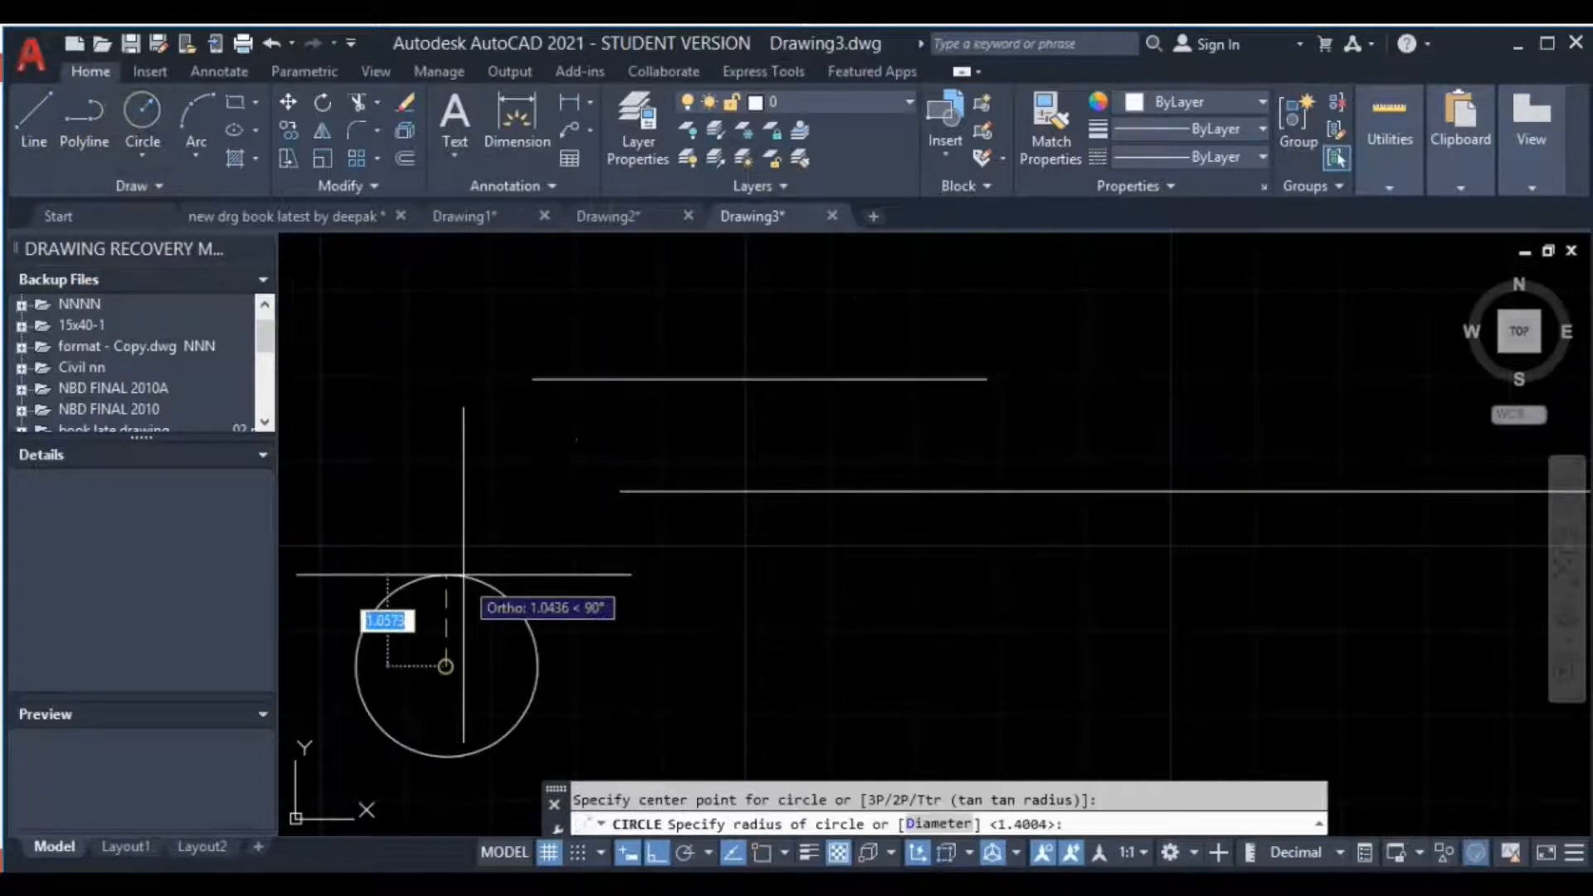
{"action": "left_click", "coordinate": [463, 578]}
- Turn 2D Object Snap back on, checking the snap points on the lines and circle with the Line command before and after
{"action": "left_click", "coordinate": [39, 125]}
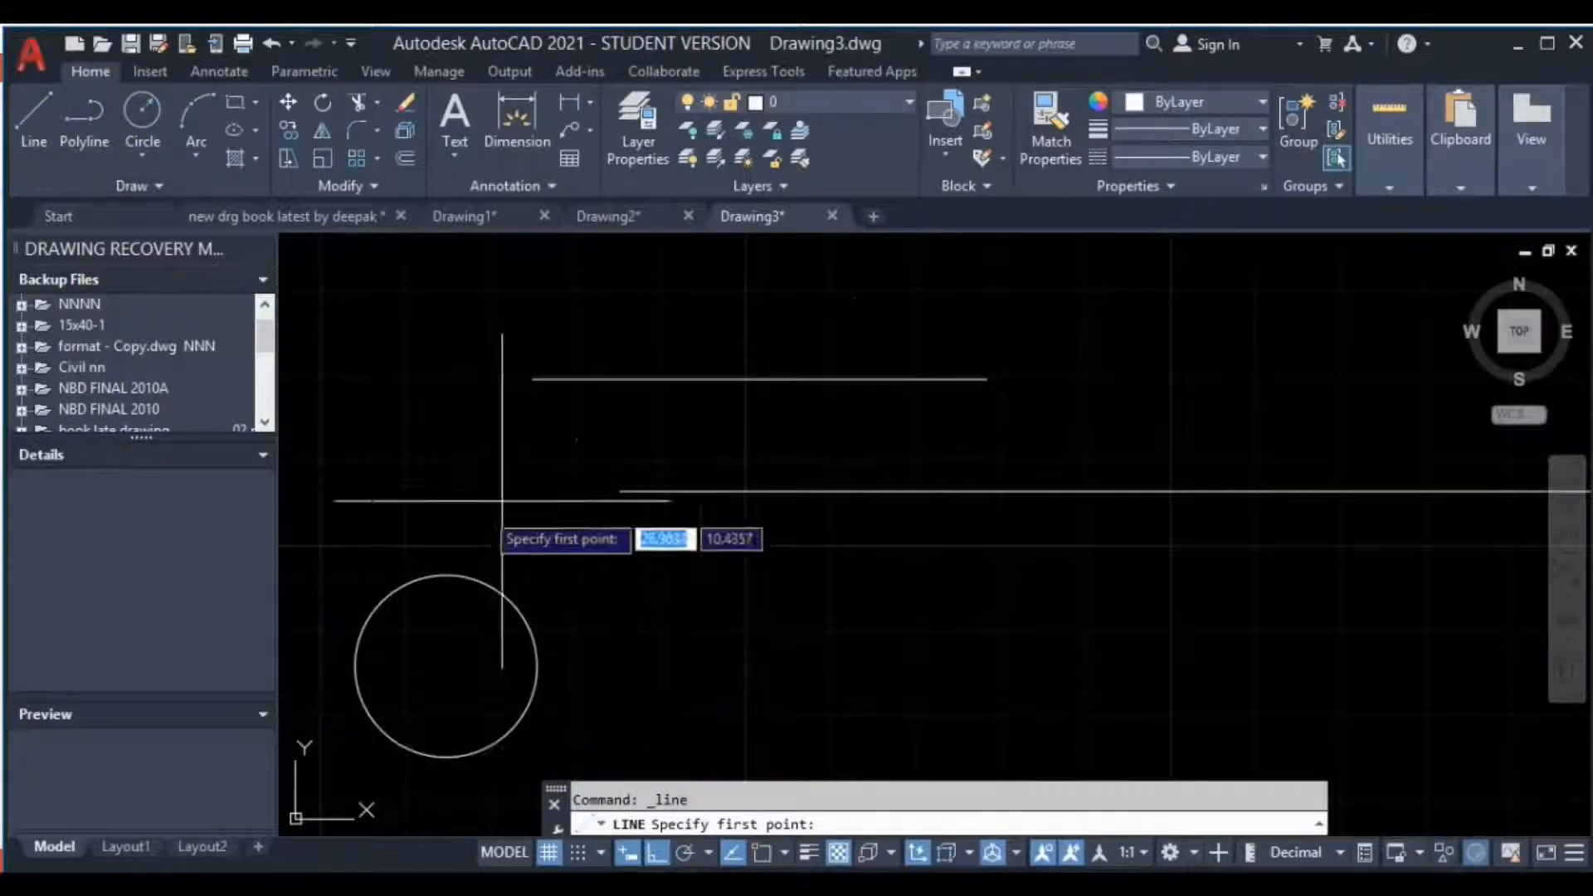
{"action": "key", "text": "Escape"}
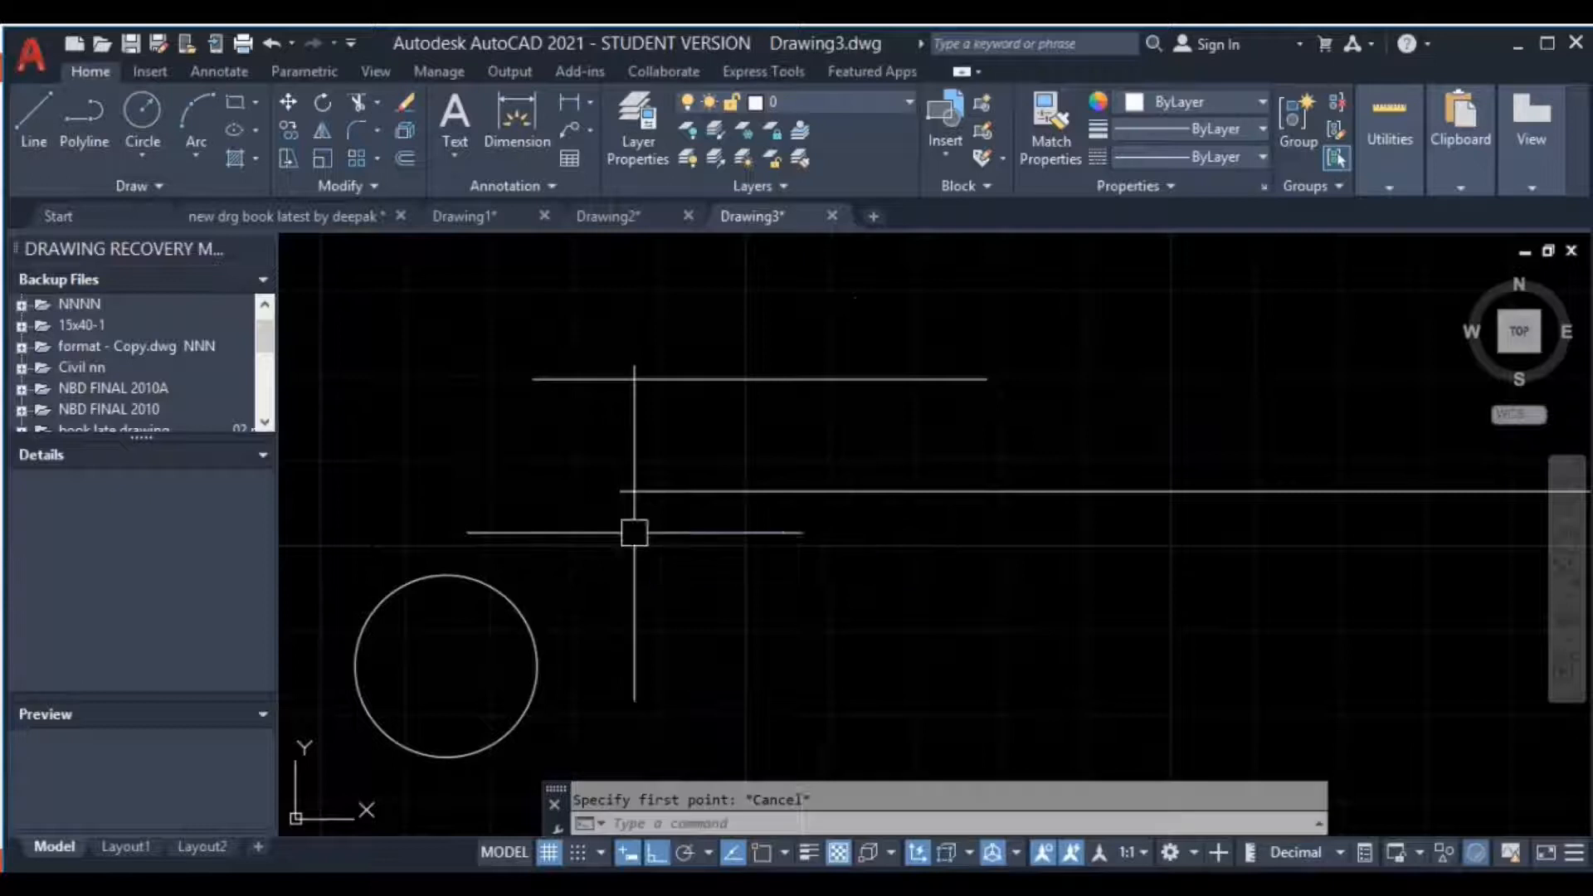
{"action": "left_click", "coordinate": [763, 854]}
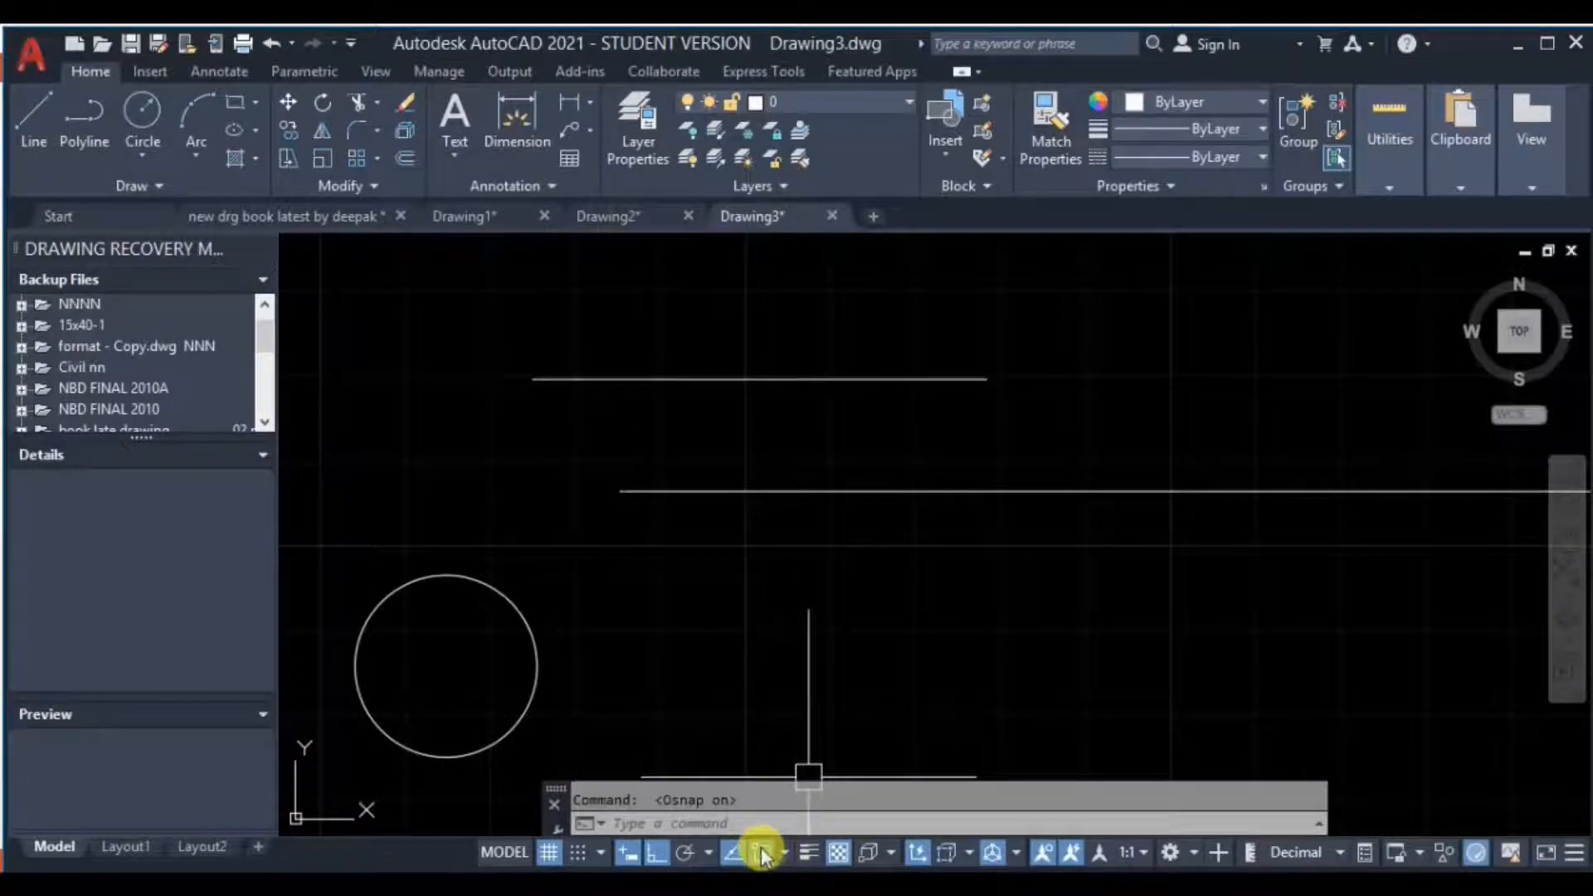
{"action": "left_click", "coordinate": [33, 117]}
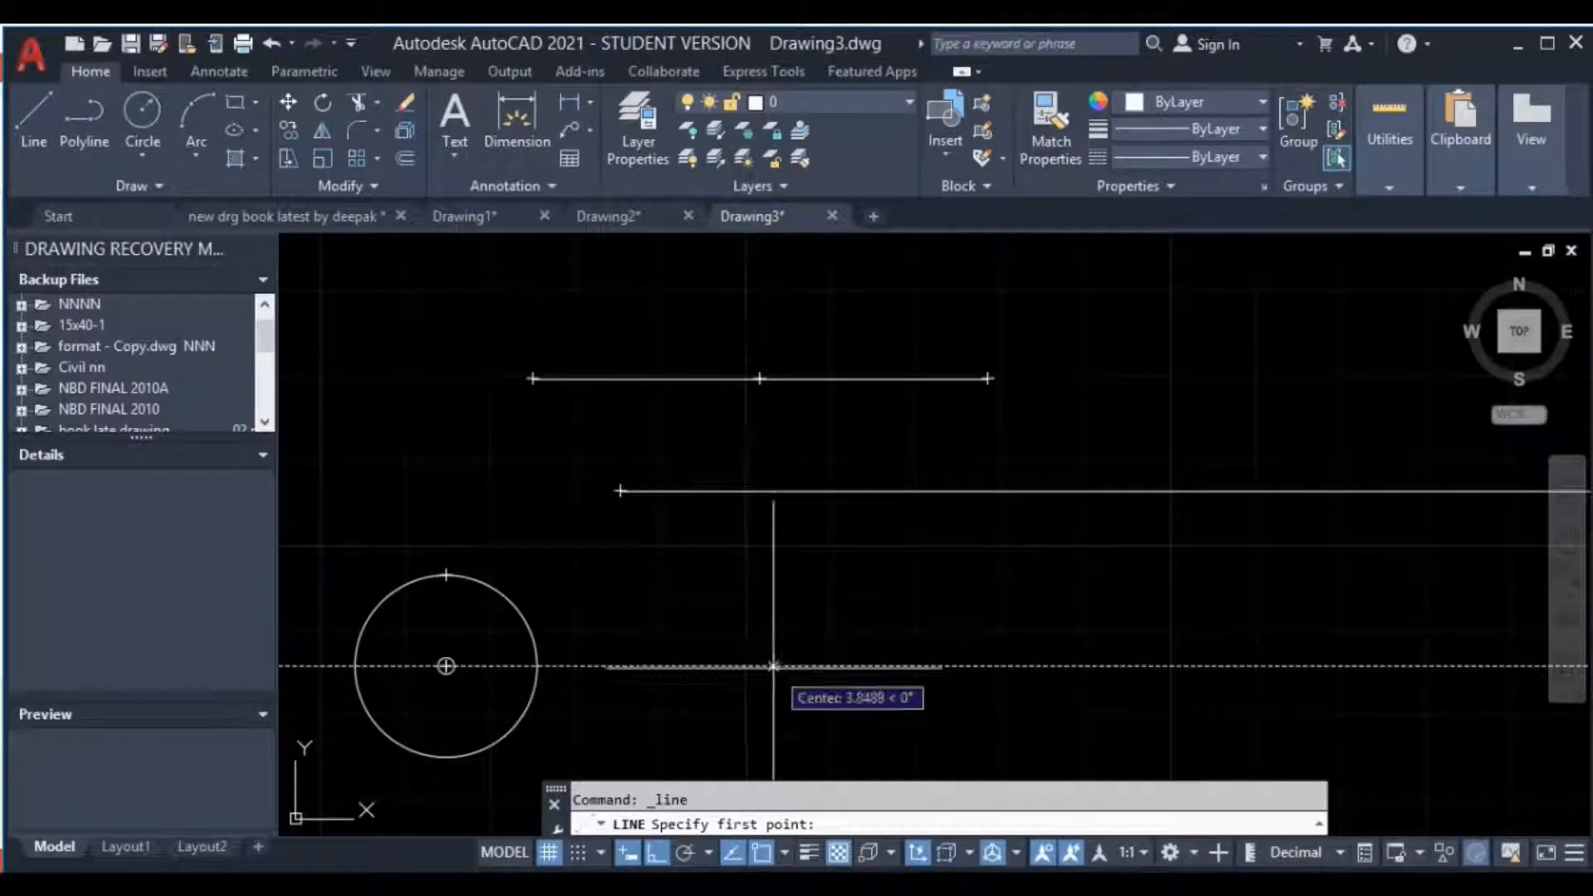
{"action": "key", "text": "Escape"}
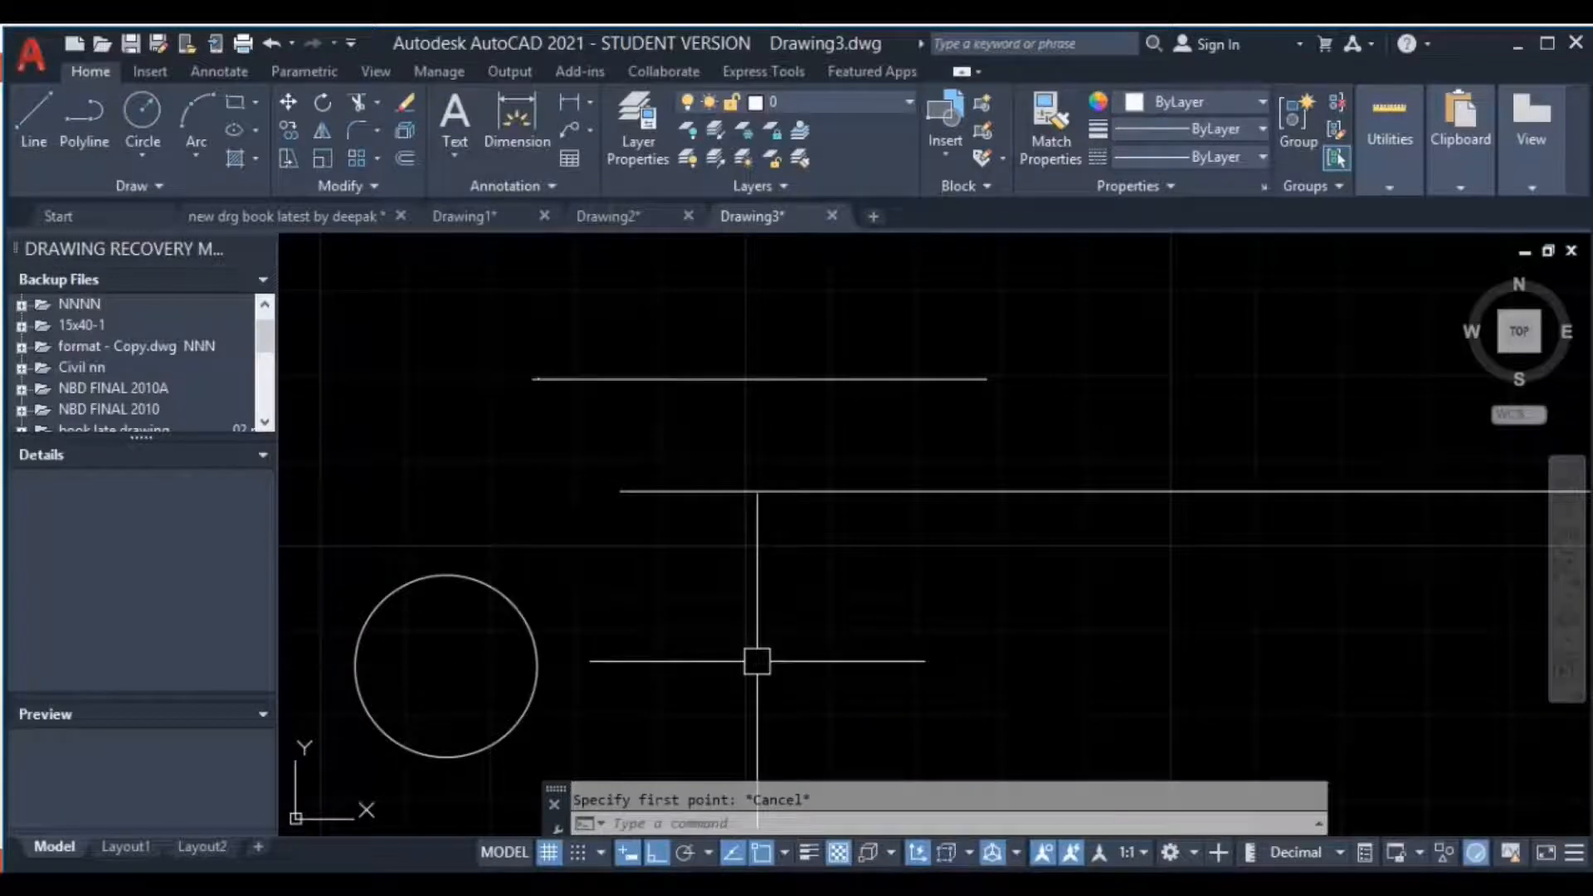
- Open the Object Snap settings, review the available snap modes, and close them without changes
{"action": "right_click", "coordinate": [764, 845]}
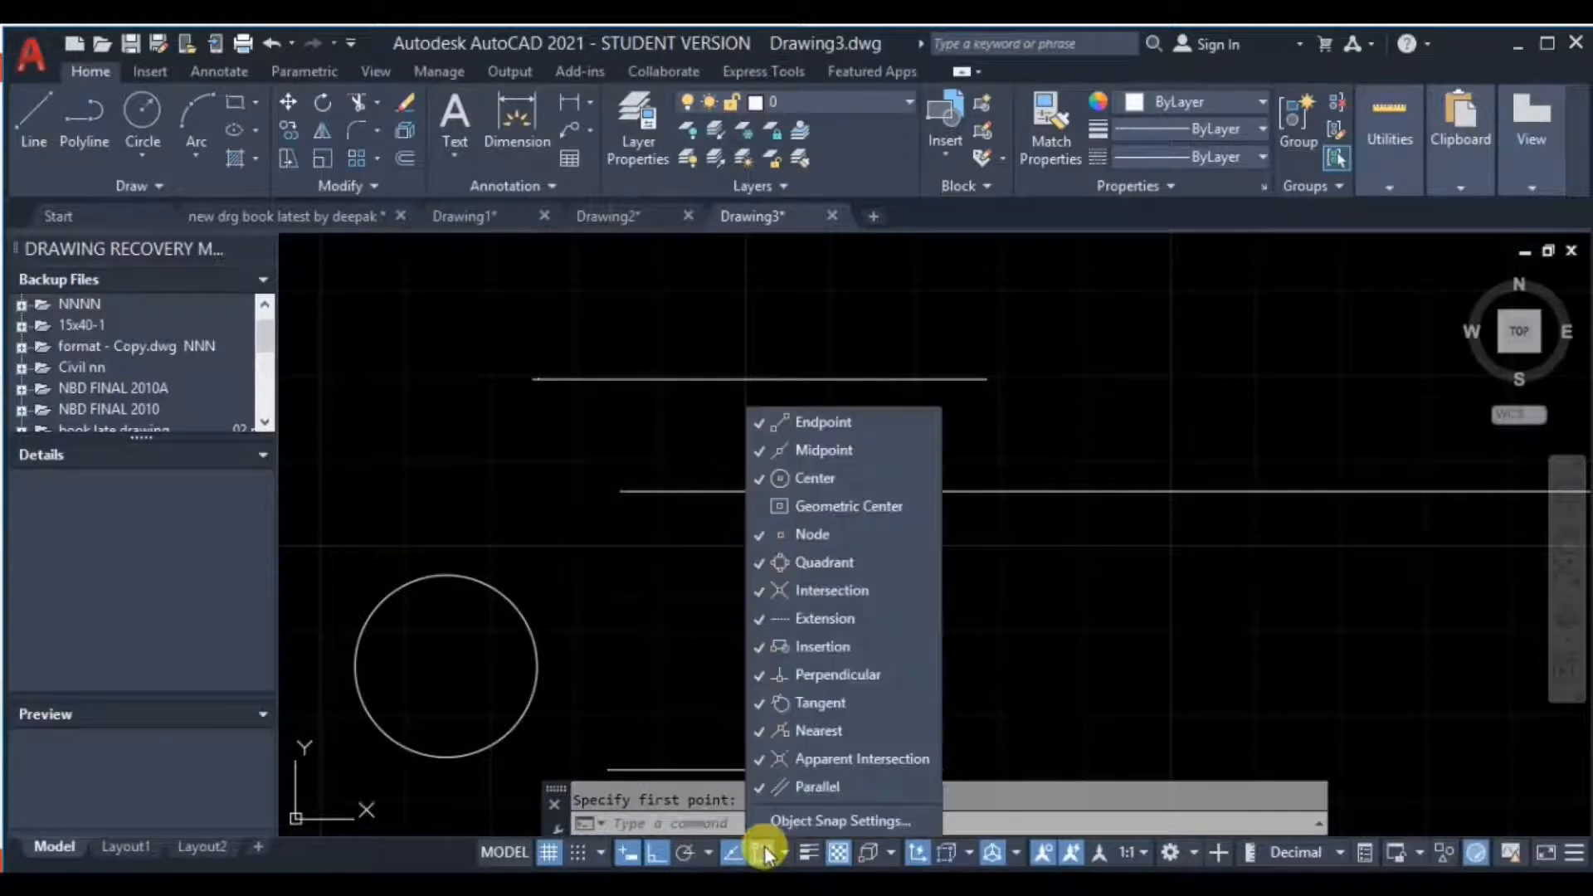
{"action": "left_click", "coordinate": [804, 821]}
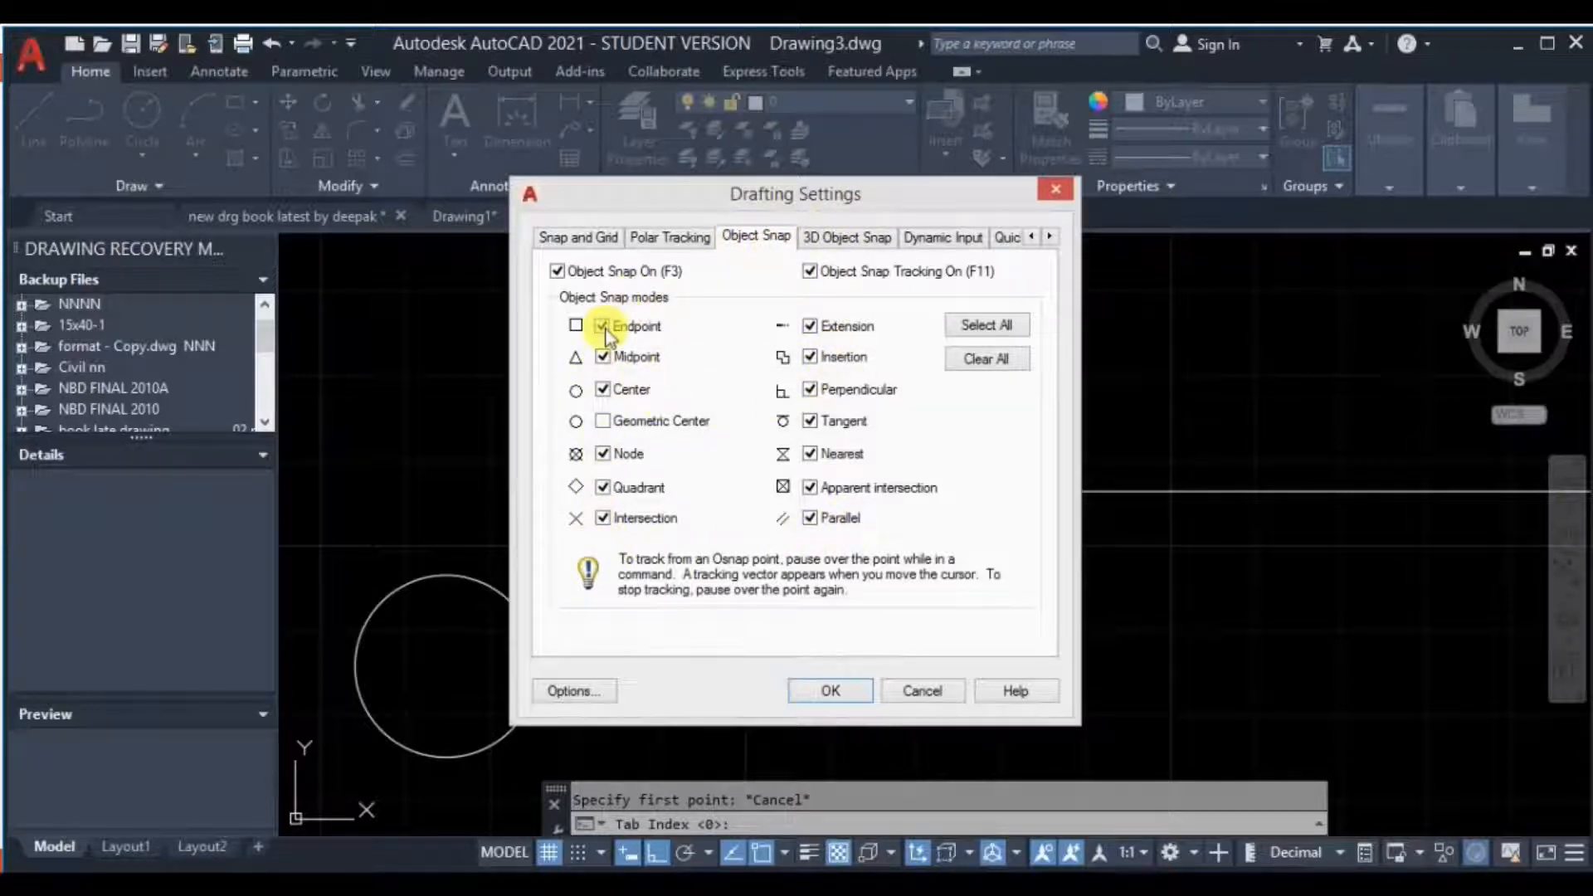
{"action": "mouse_move", "coordinate": [838, 516]}
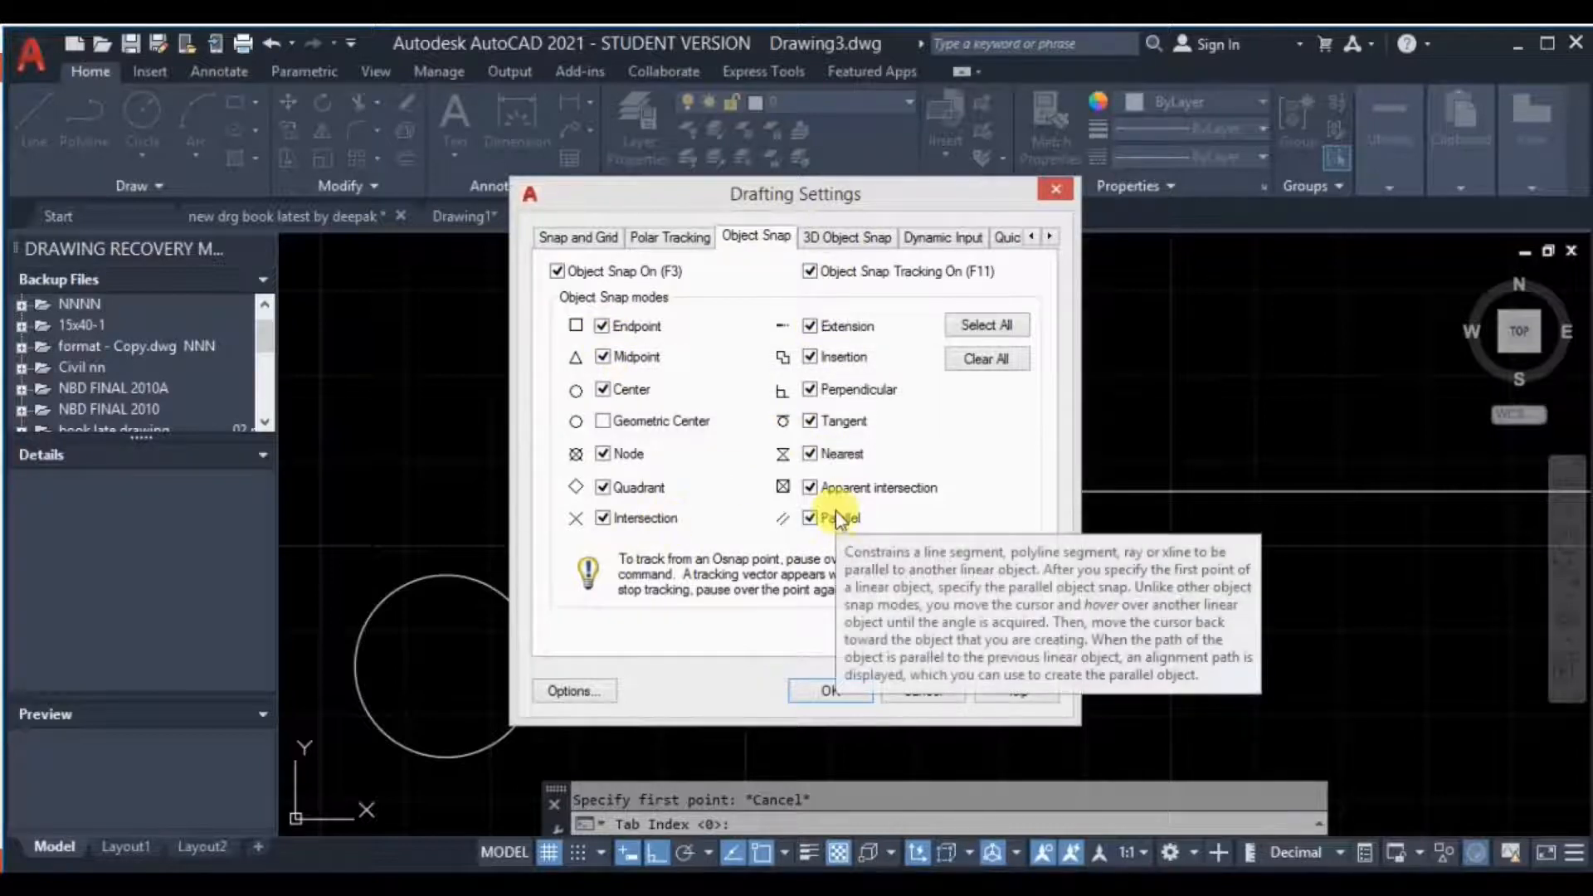
{"action": "left_click", "coordinate": [912, 691]}
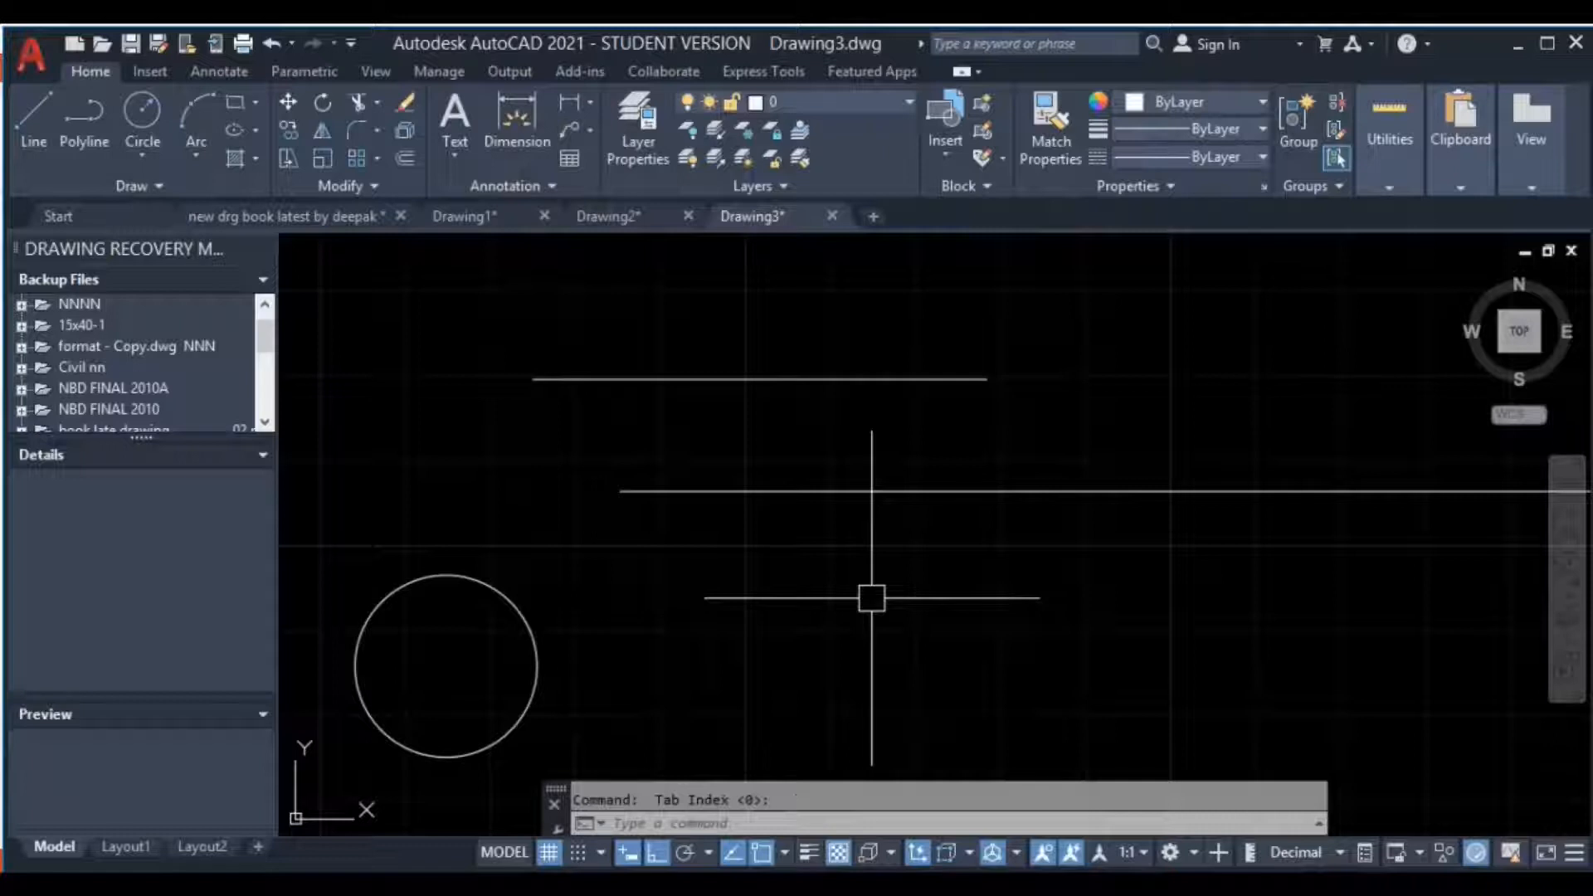
- Turn off only the Endpoint object snap in the Drafting Settings and check the remaining snap points on the lines and circle with the Line command
{"action": "type", "text": "os"}
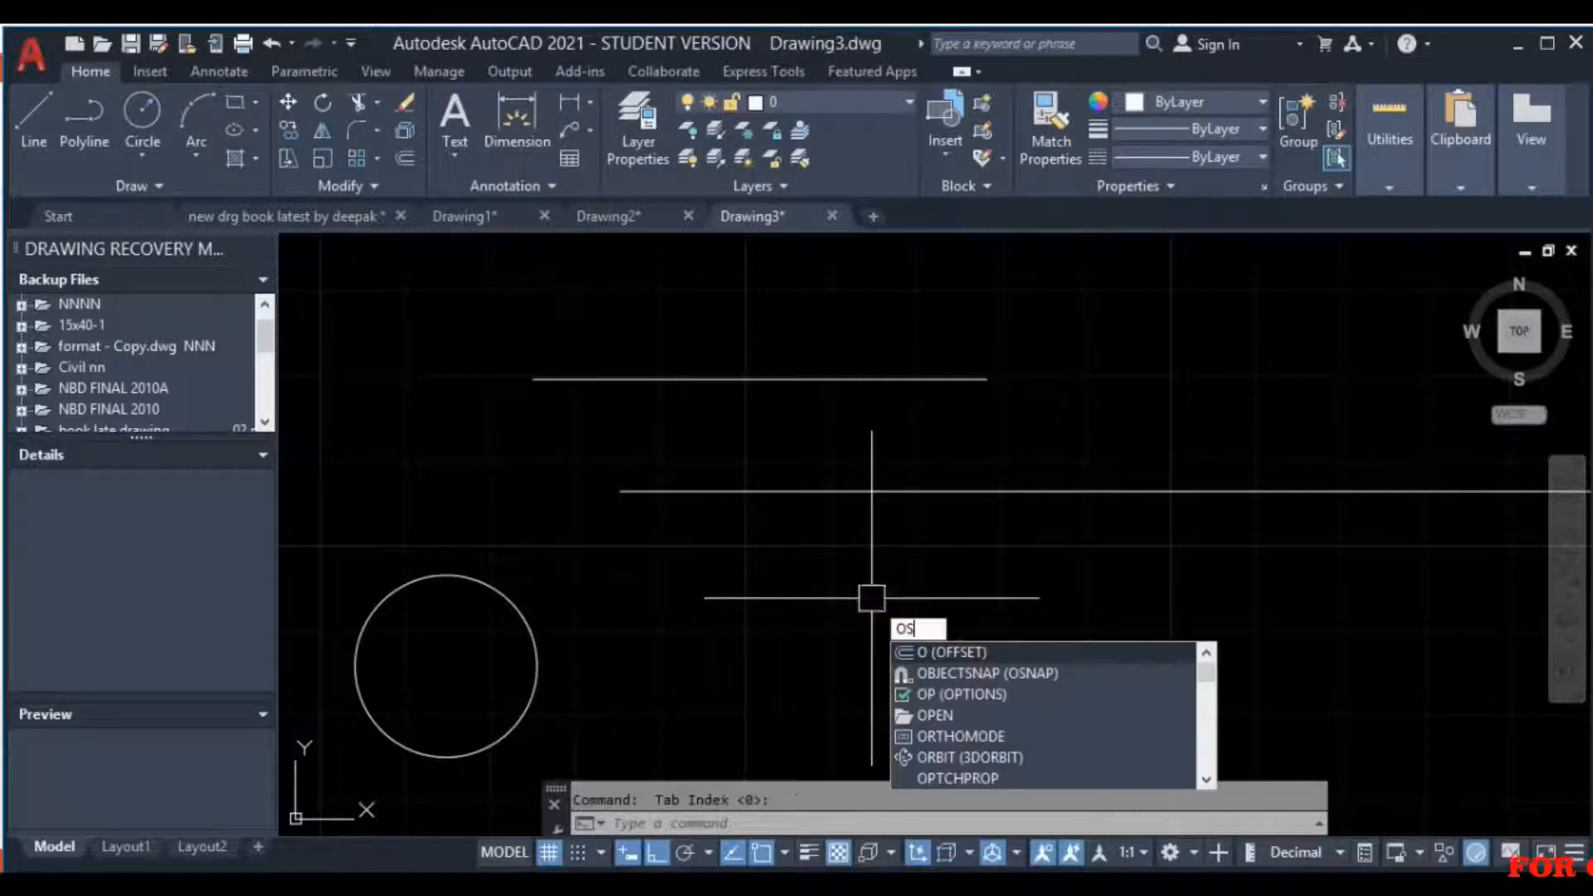
{"action": "key", "text": "Return"}
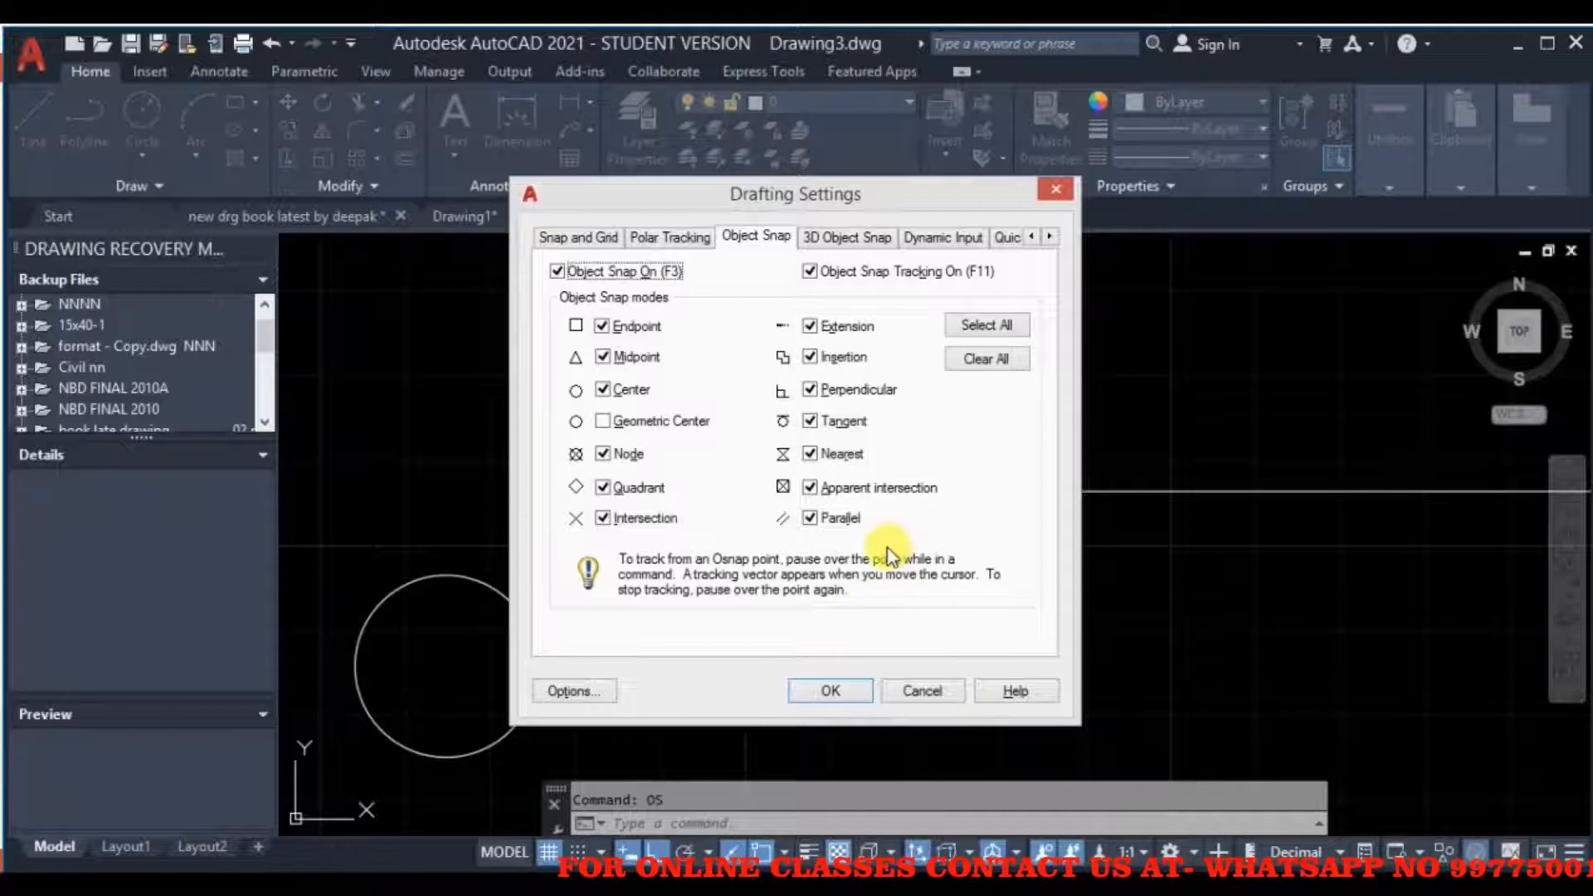
{"action": "left_click", "coordinate": [602, 326]}
{"action": "left_click", "coordinate": [603, 357]}
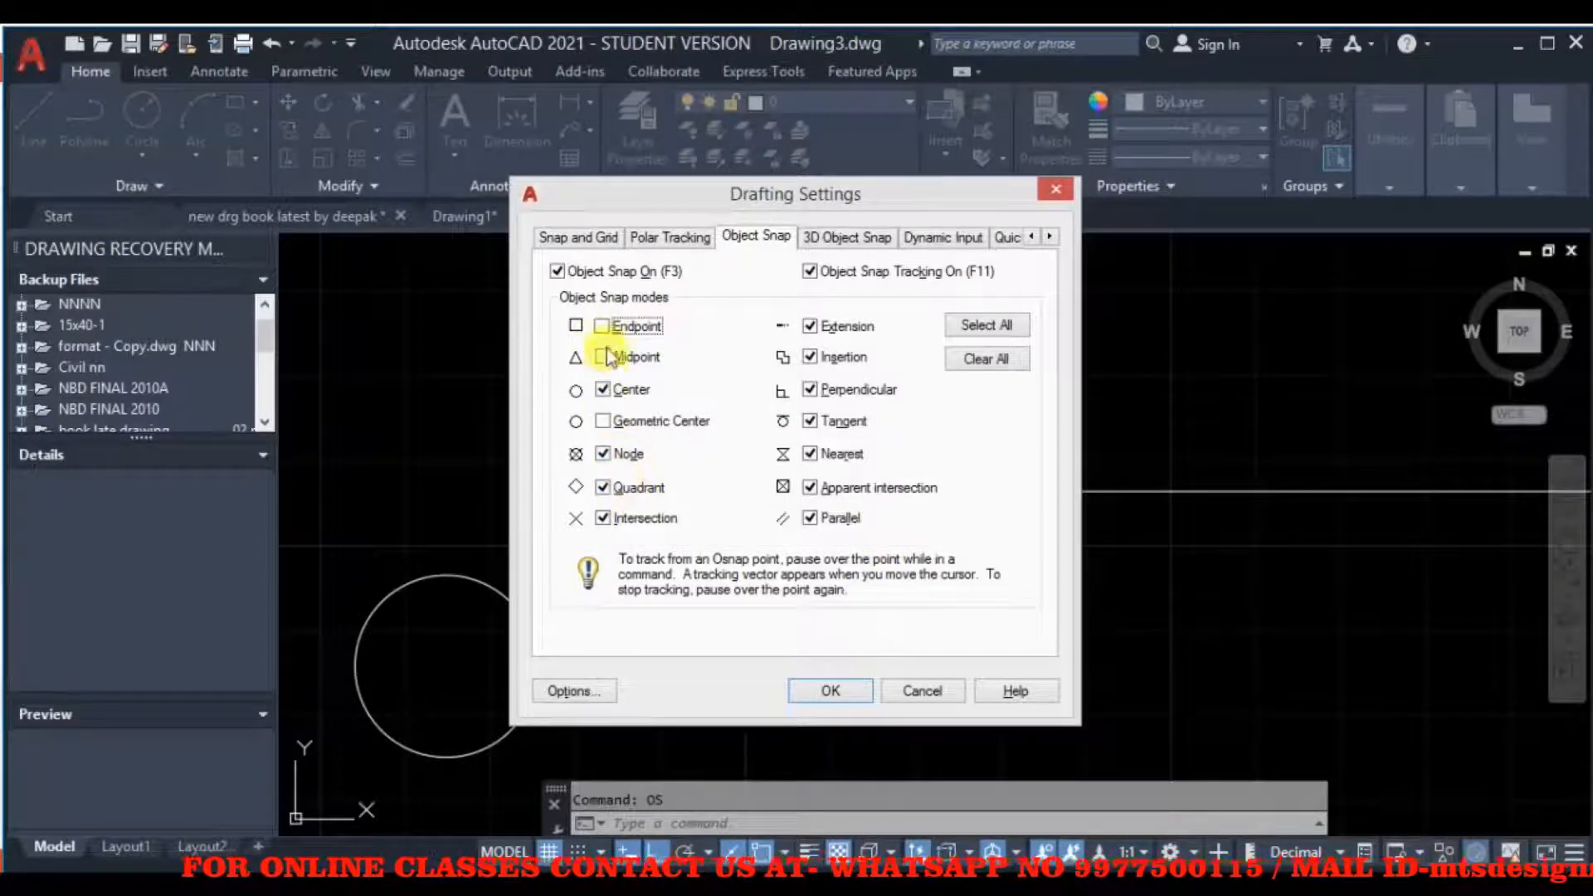
{"action": "left_click", "coordinate": [603, 327]}
{"action": "left_click", "coordinate": [603, 357]}
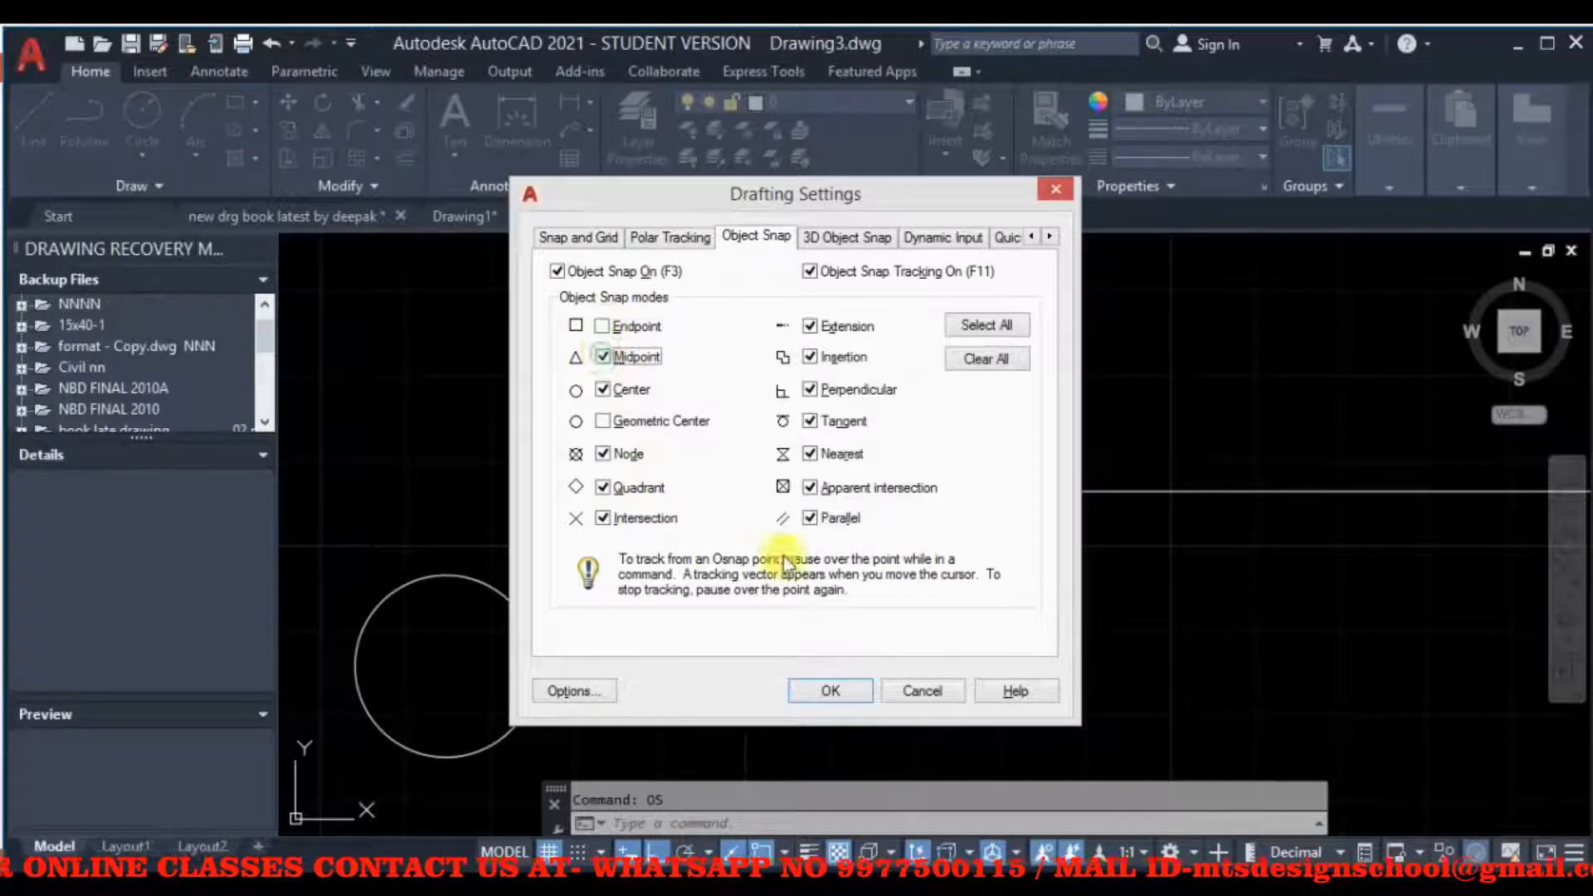
{"action": "left_click", "coordinate": [827, 699]}
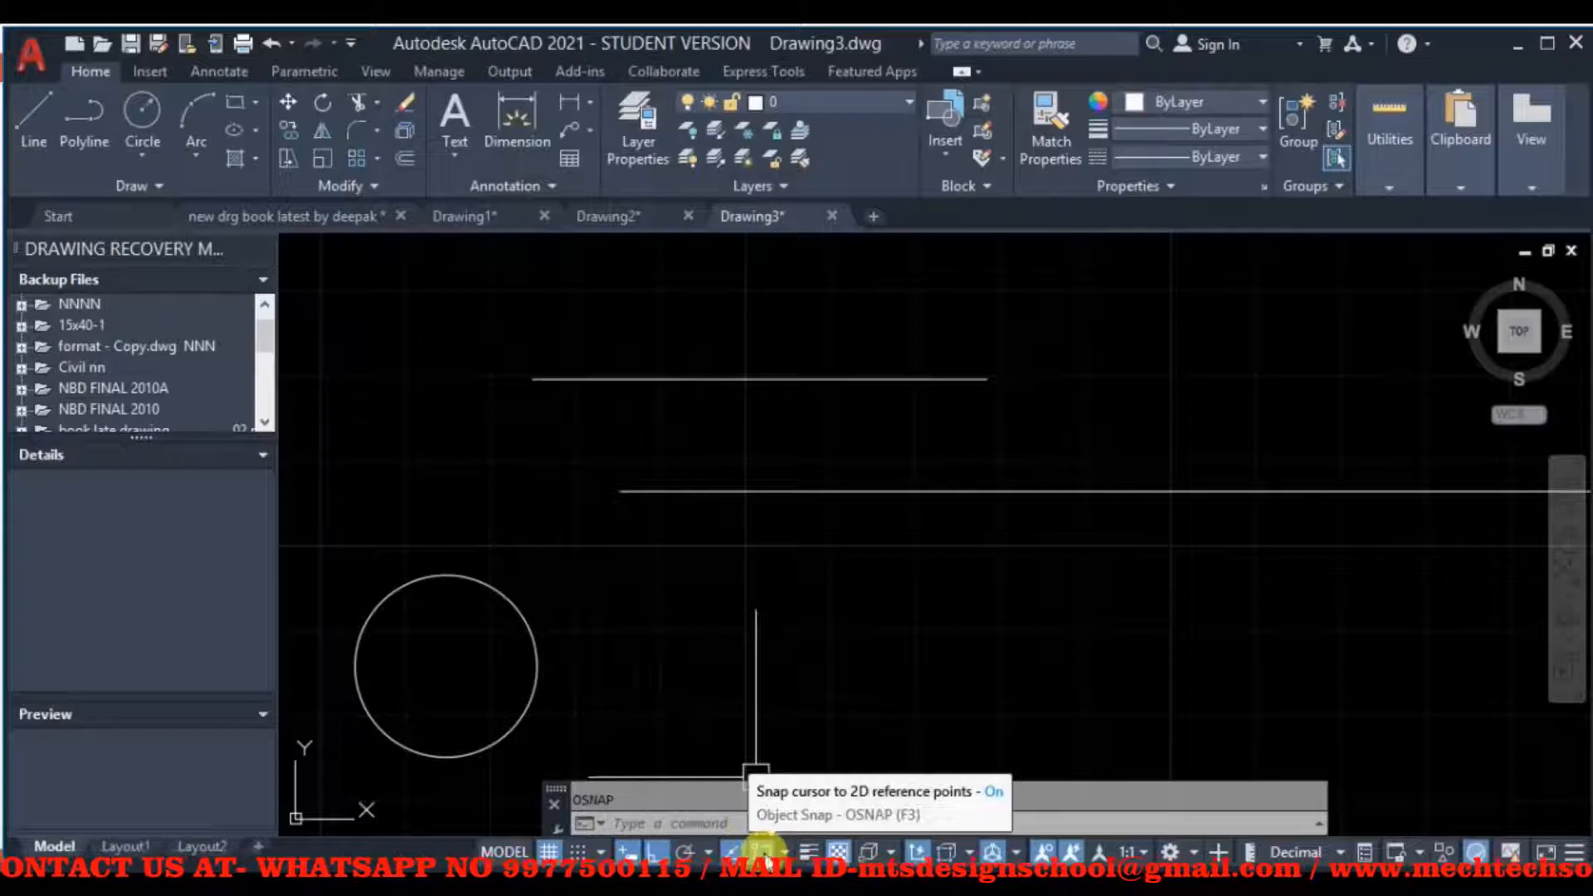
{"action": "left_click", "coordinate": [39, 122]}
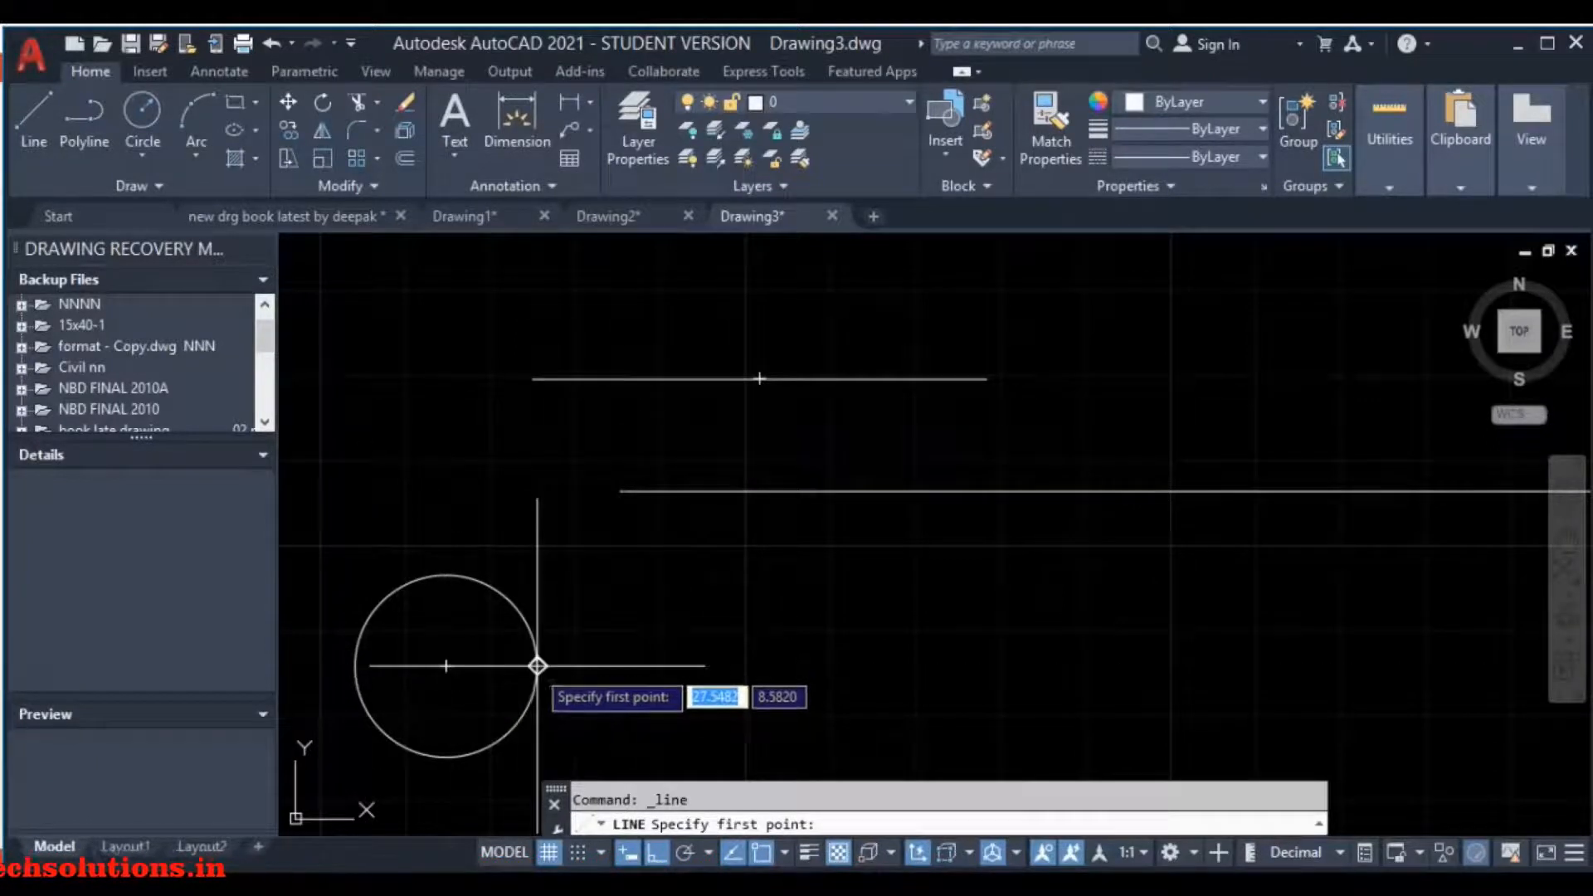
{"action": "key", "text": "Escape"}
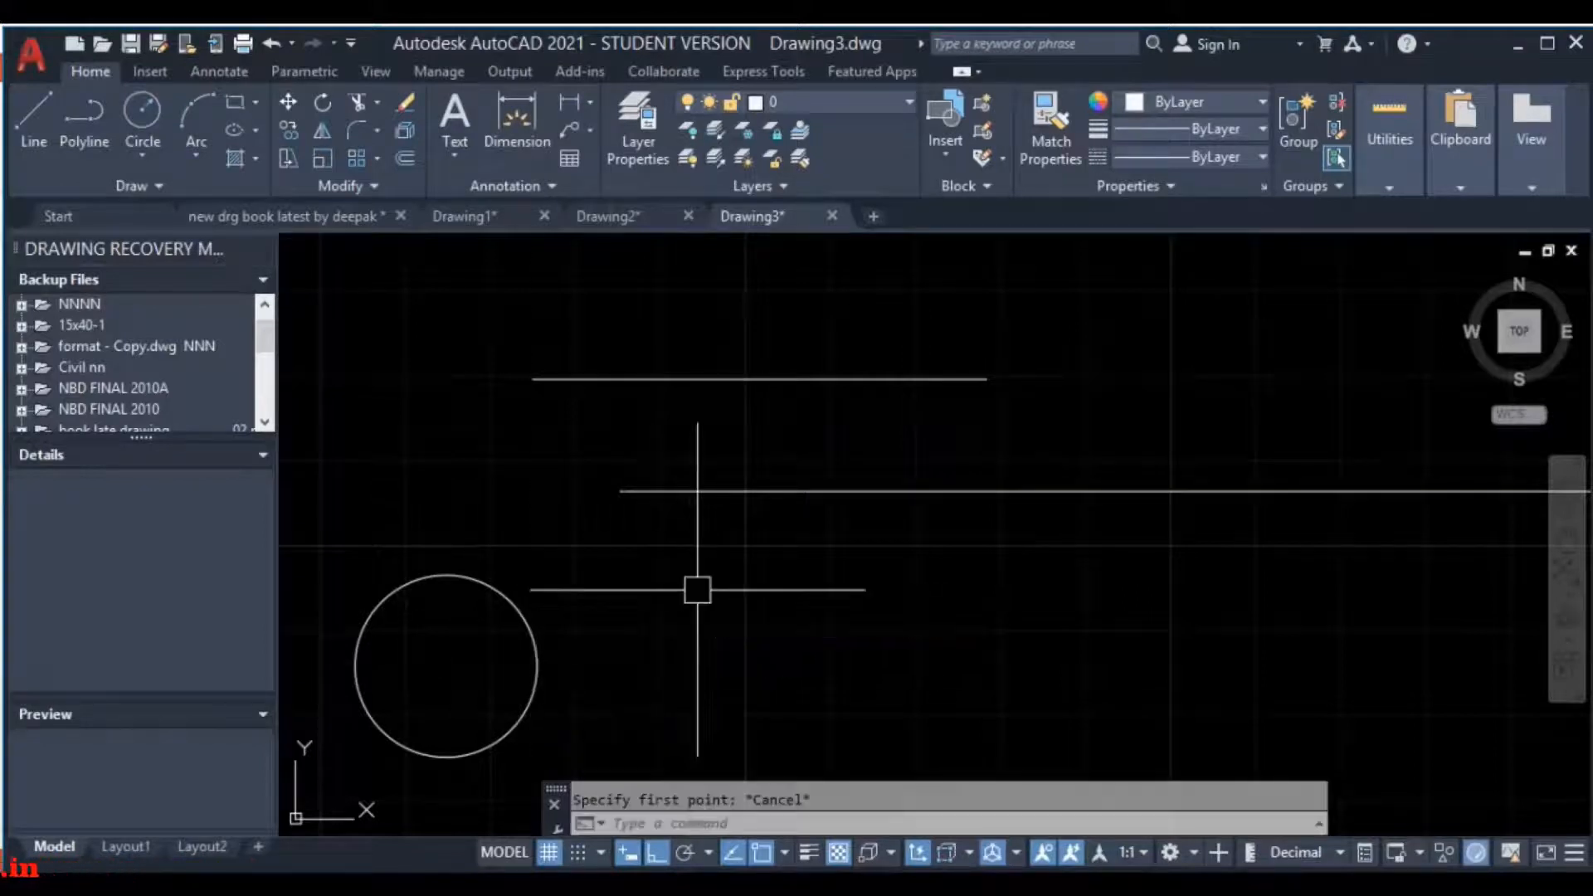
- Turn off the Quadrant object snap and check the circle's snap points with the Line command
{"action": "type", "text": "OS"}
{"action": "key", "text": "Return"}
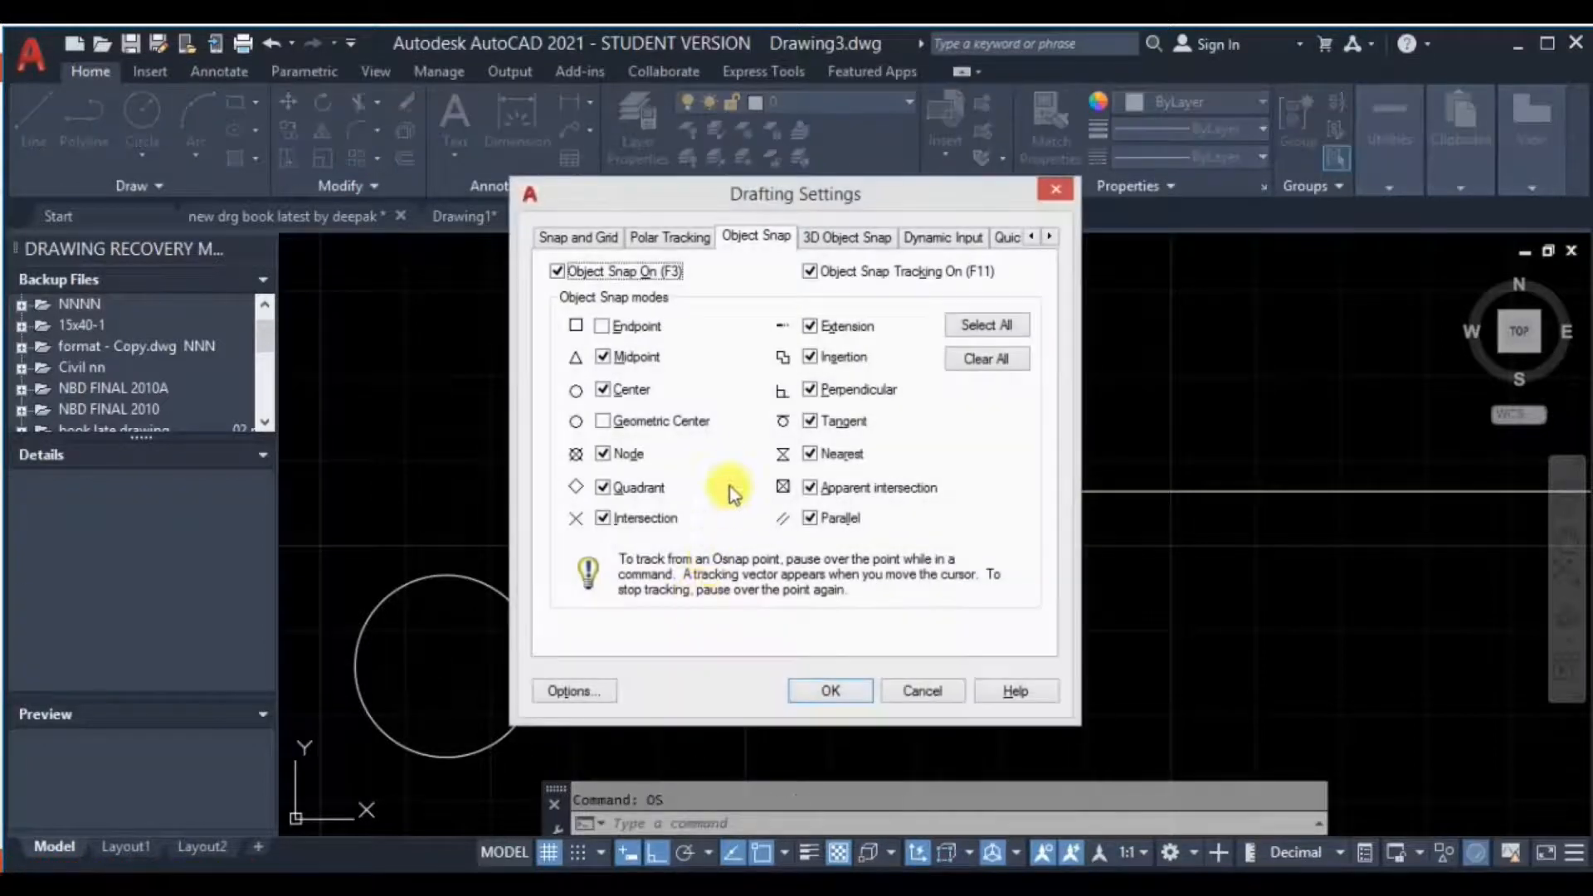
{"action": "left_click", "coordinate": [604, 487]}
{"action": "left_click", "coordinate": [843, 690]}
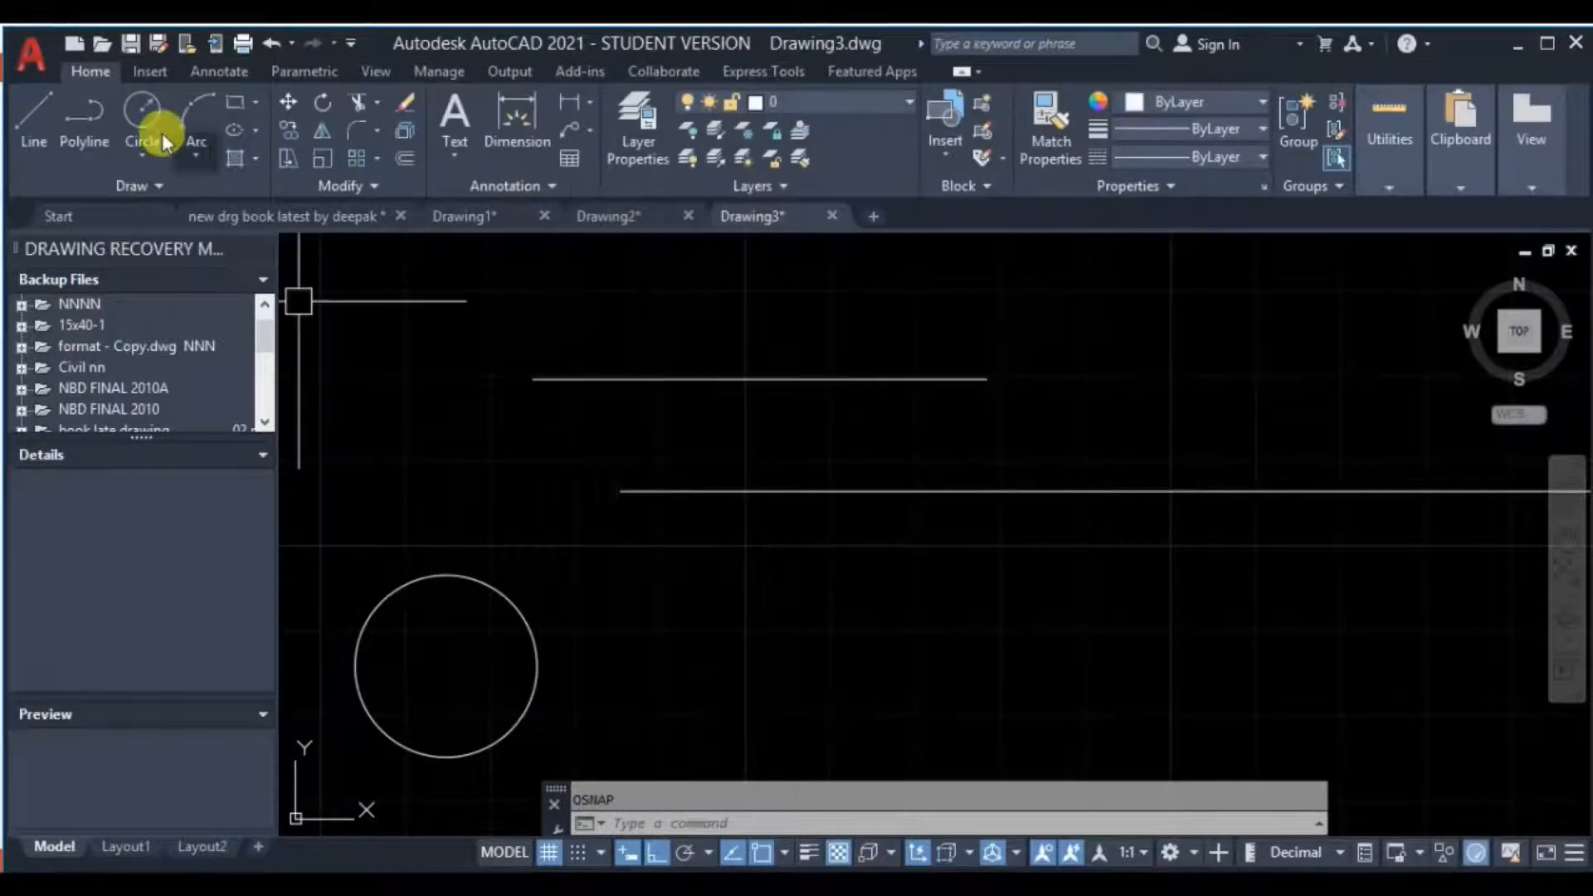
{"action": "left_click", "coordinate": [48, 119]}
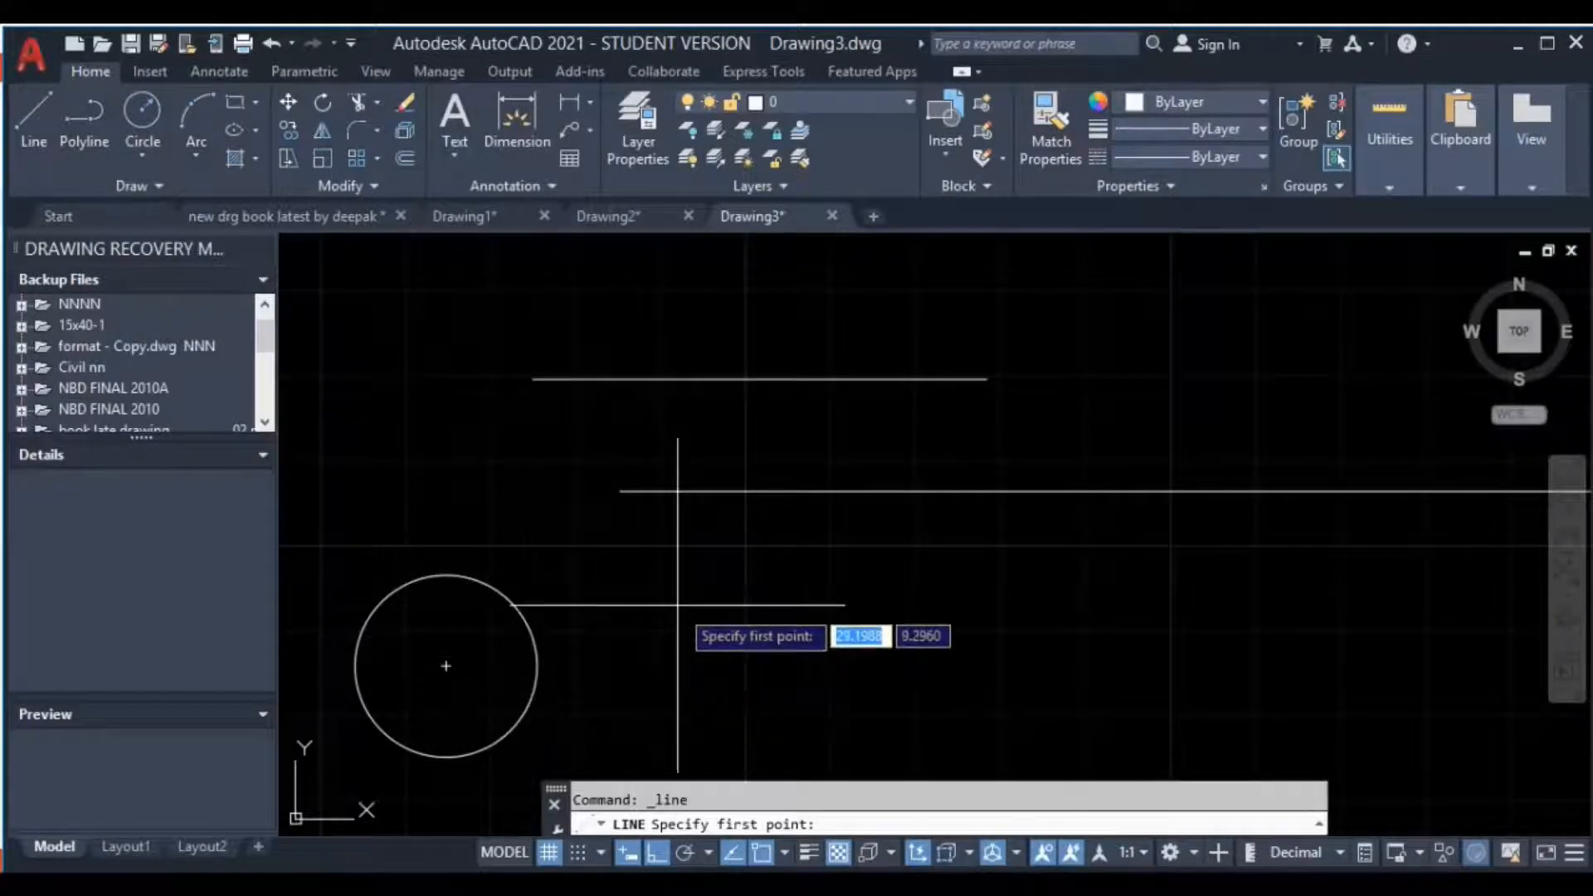
{"action": "key", "text": "Escape"}
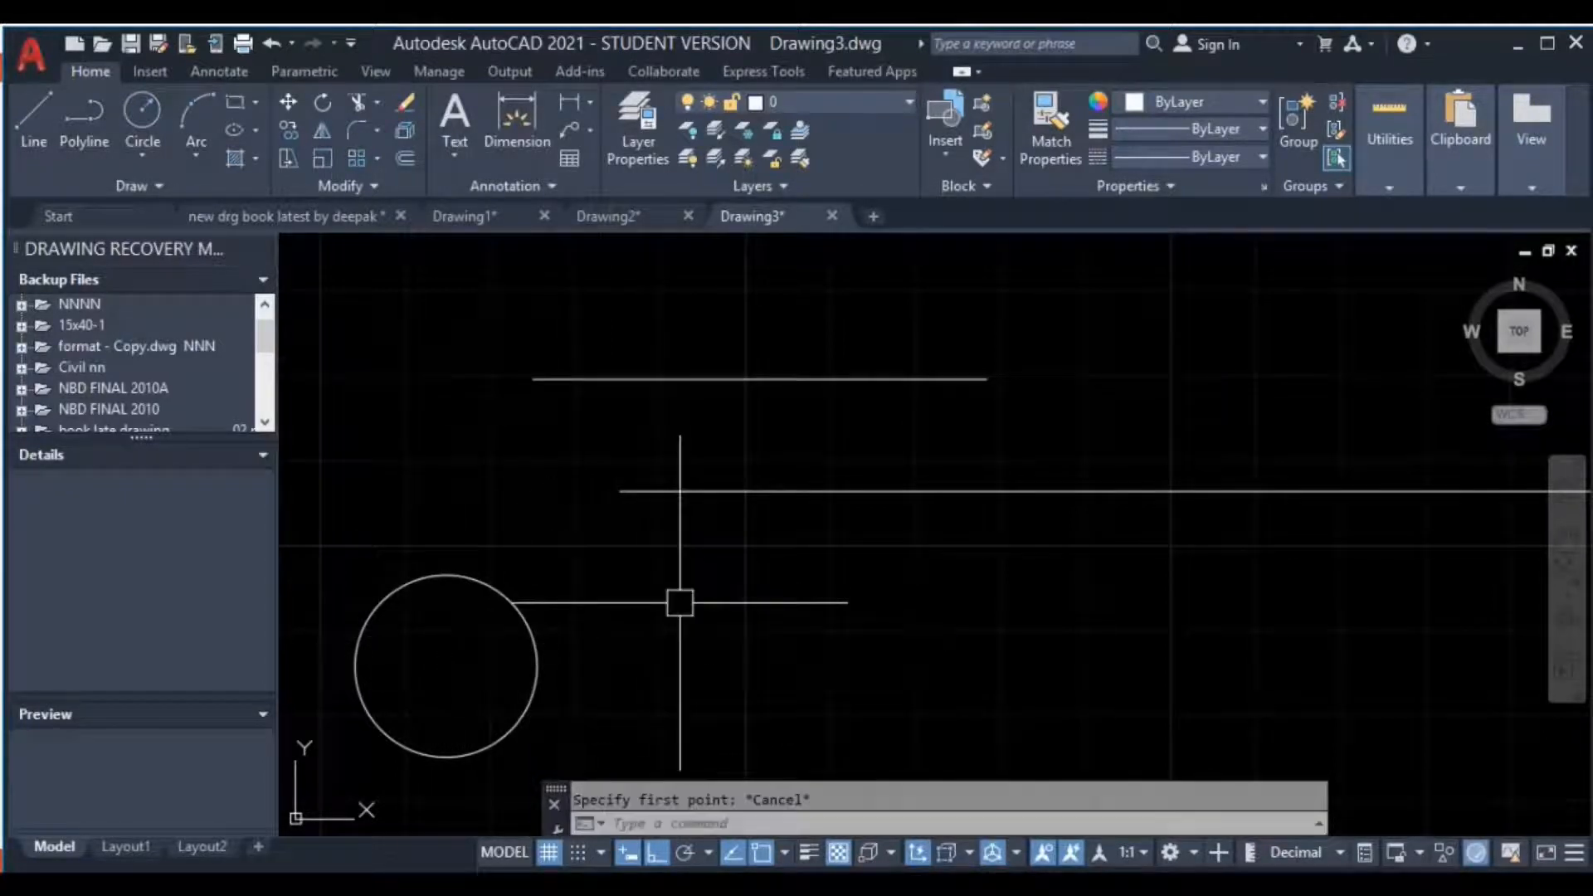
- Enable all object snap modes, including Geometric Center, in the Drafting Settings
{"action": "type", "text": "OS"}
{"action": "key", "text": "Return"}
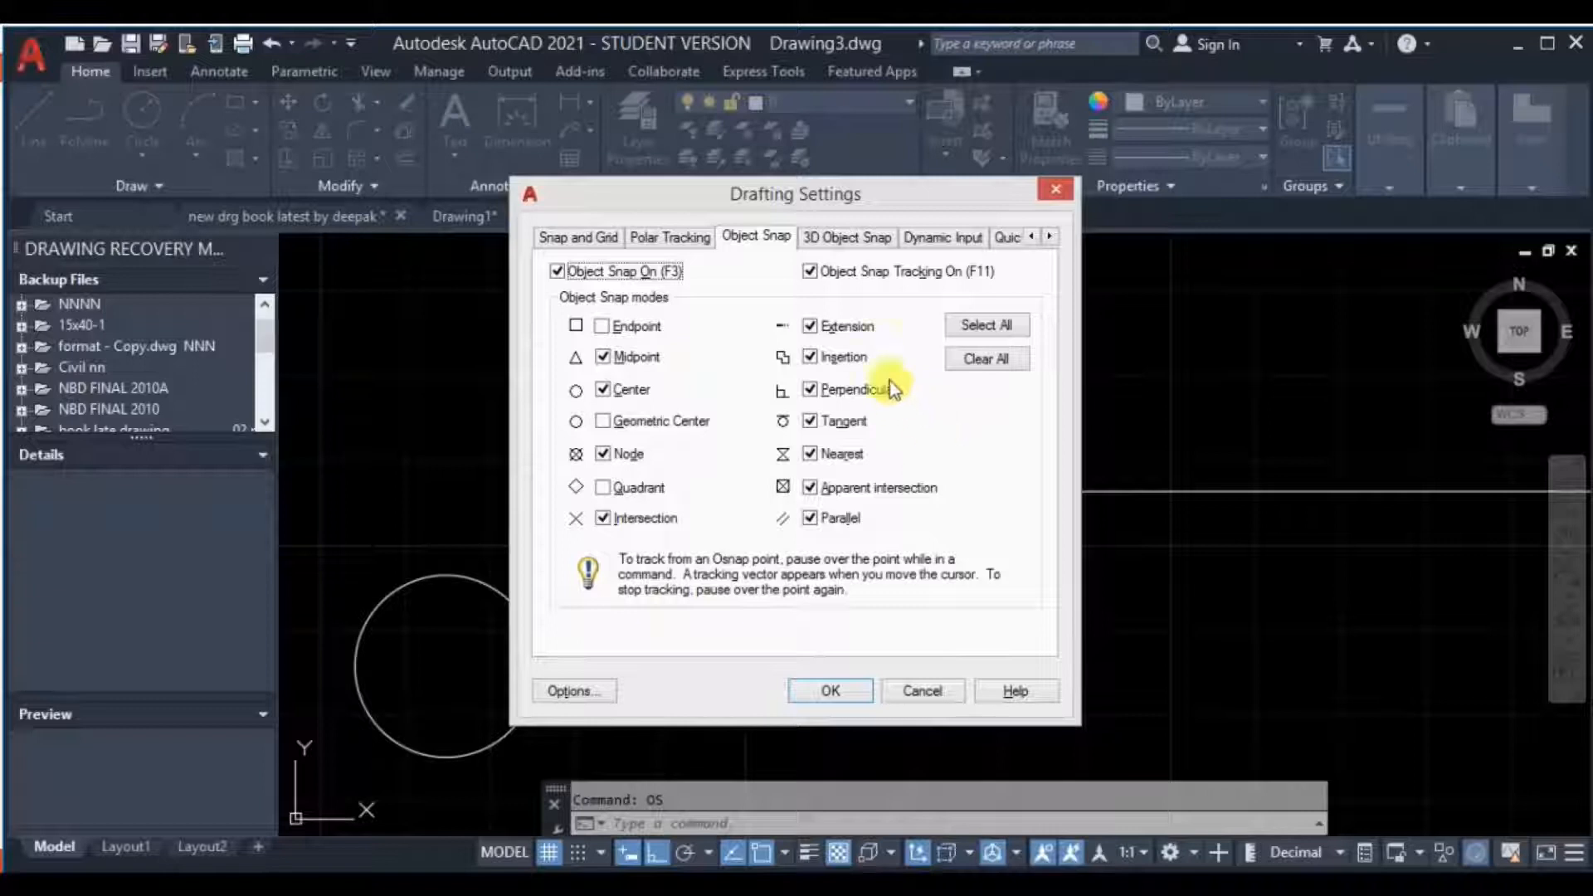
{"action": "left_click", "coordinate": [979, 326]}
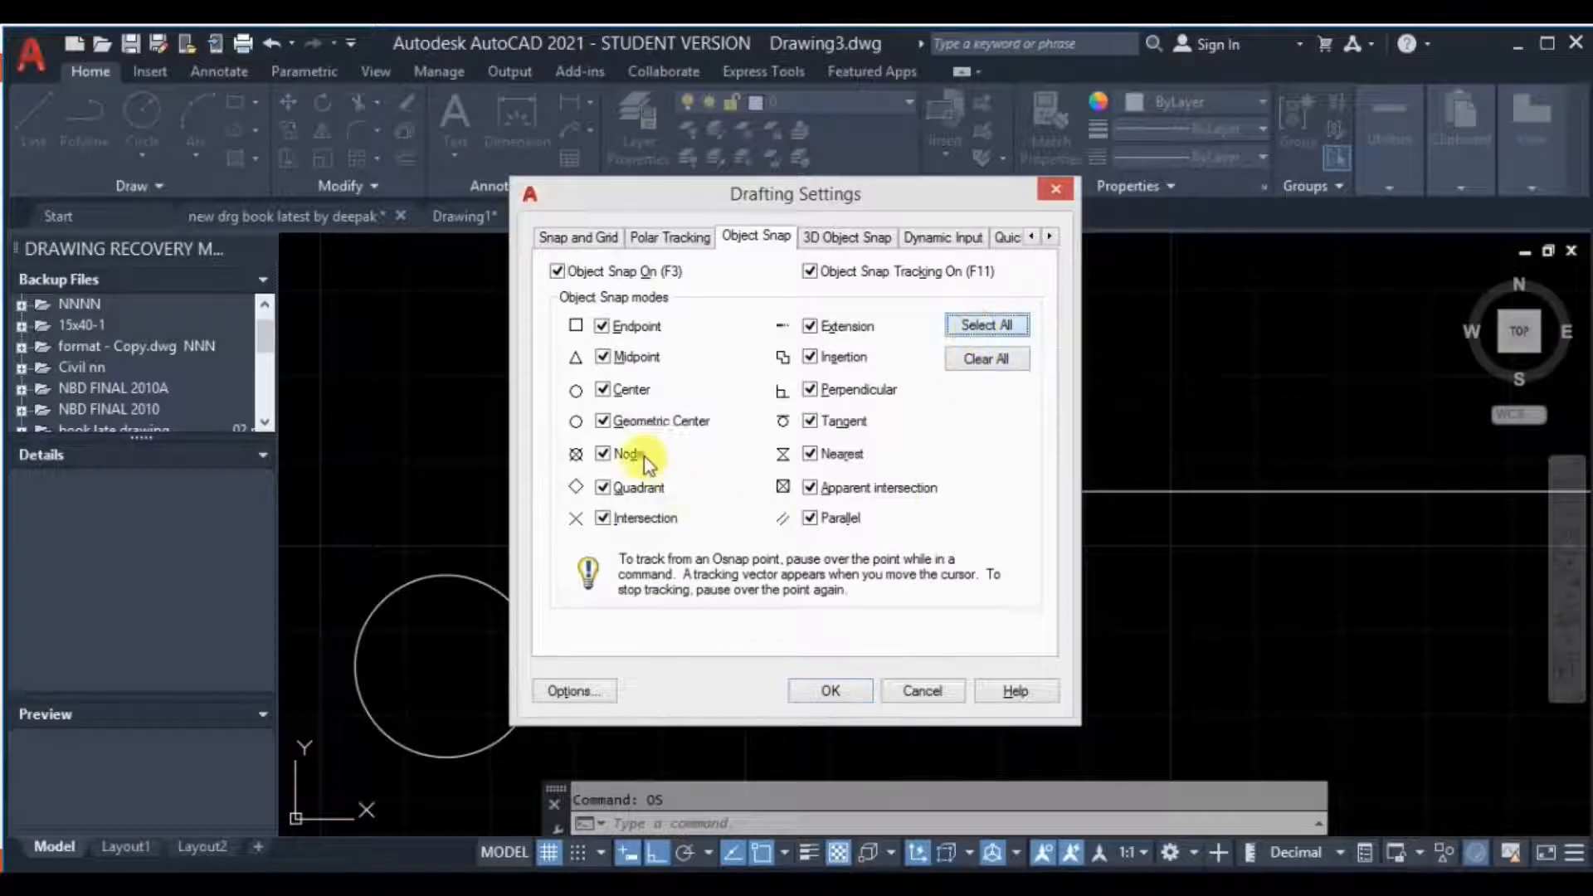
{"action": "left_click", "coordinate": [609, 422]}
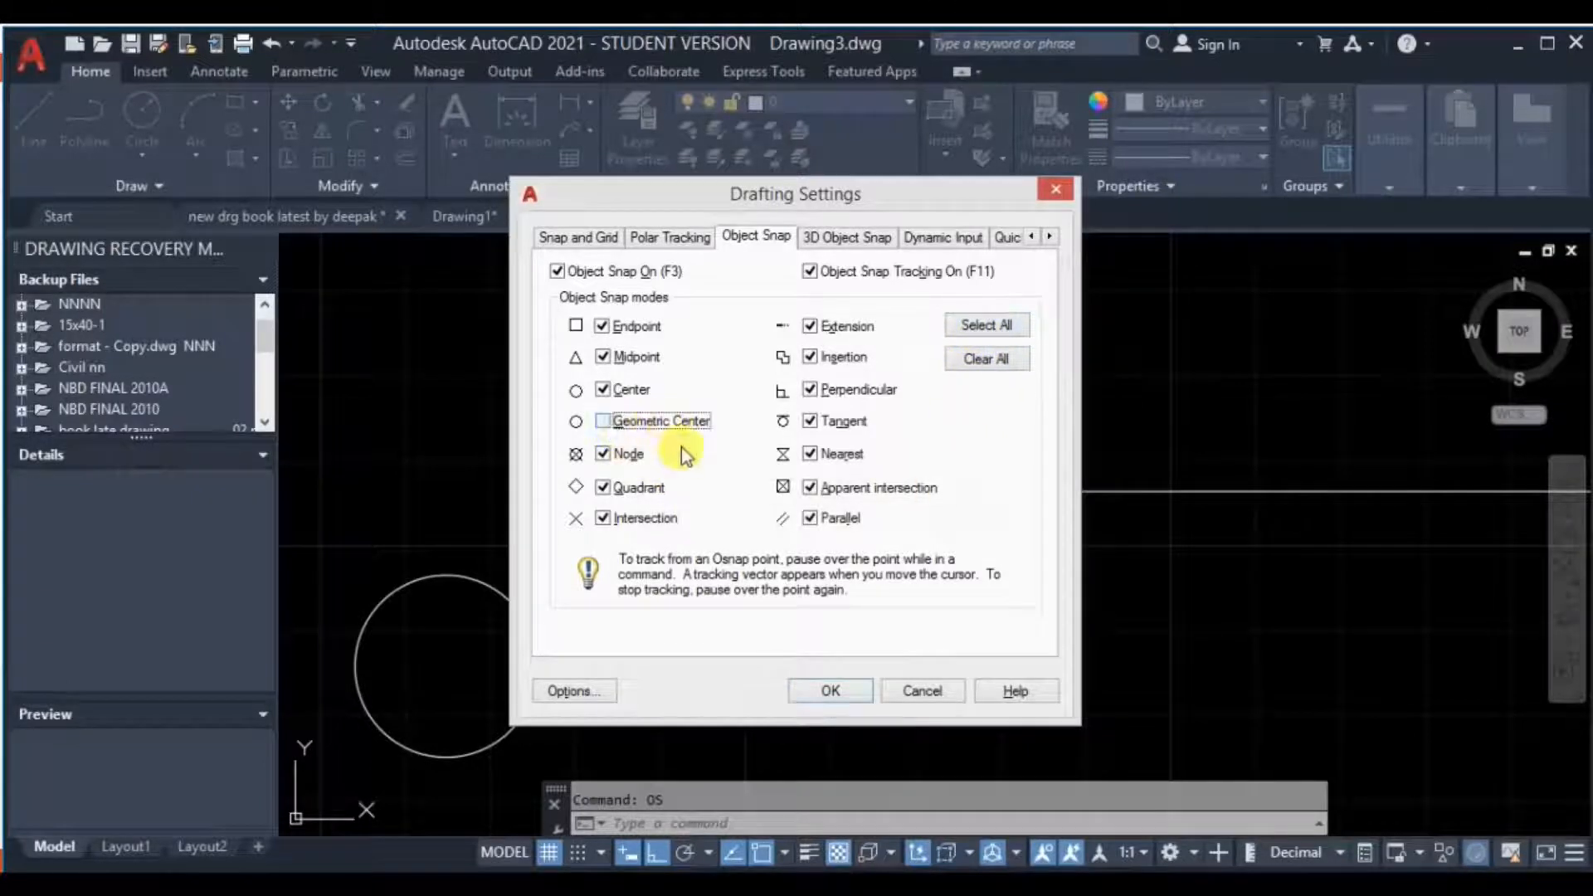
{"action": "left_click", "coordinate": [650, 421]}
{"action": "left_click", "coordinate": [832, 691]}
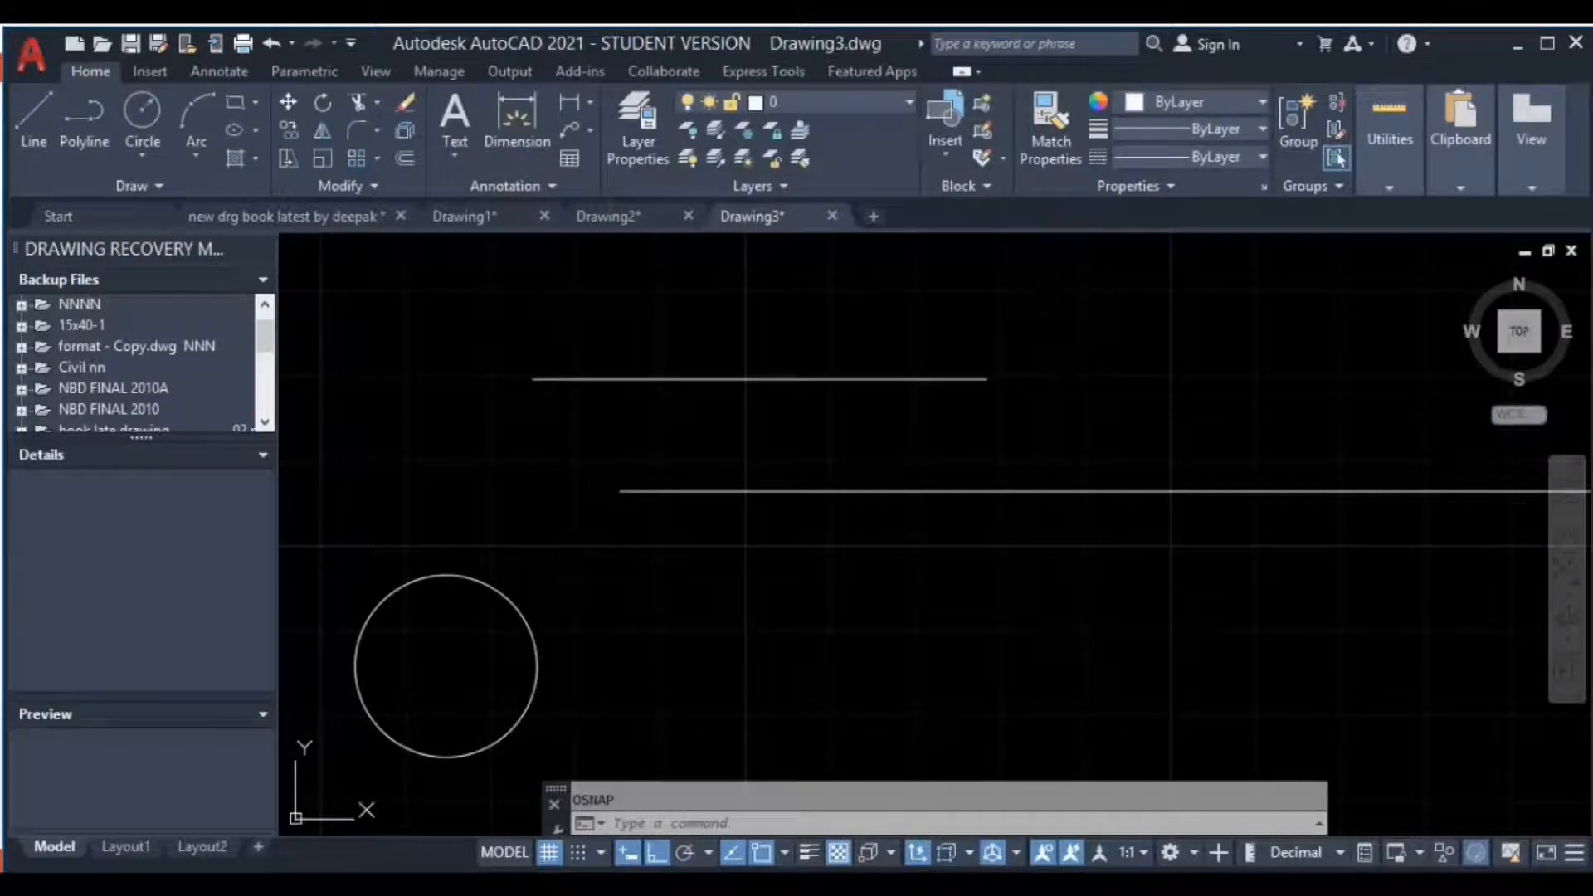
- Draw a wide rectangle in the empty area above the two horizontal lines
{"action": "scroll", "coordinate": [331, 356], "scroll_direction": "down", "scroll_amount": 2}
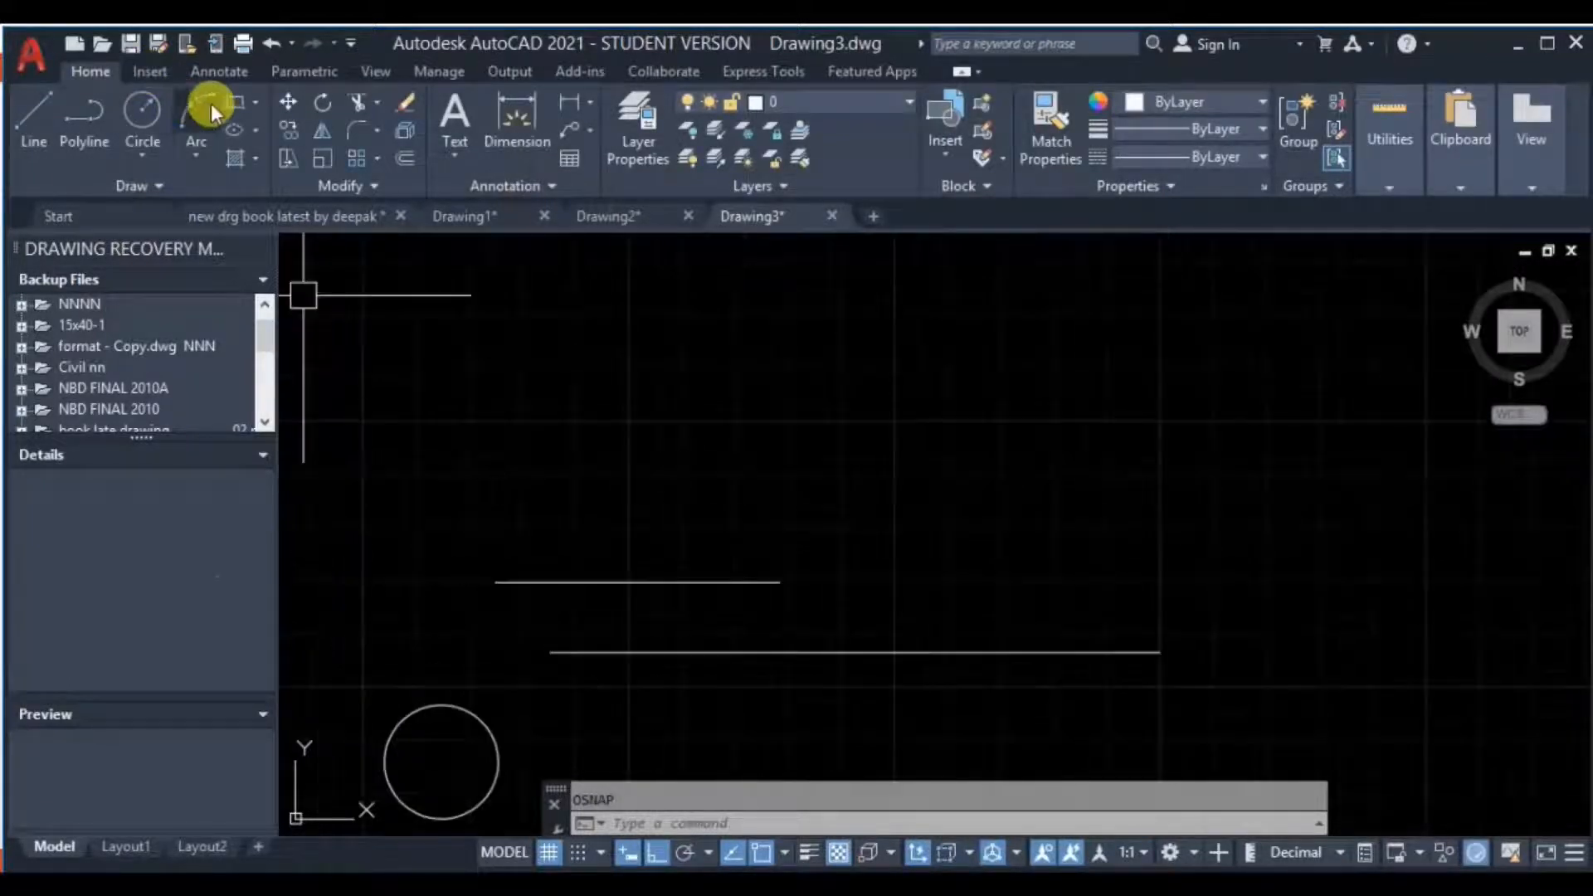
{"action": "left_click", "coordinate": [235, 102]}
{"action": "left_click", "coordinate": [606, 348]}
{"action": "left_click", "coordinate": [969, 493]}
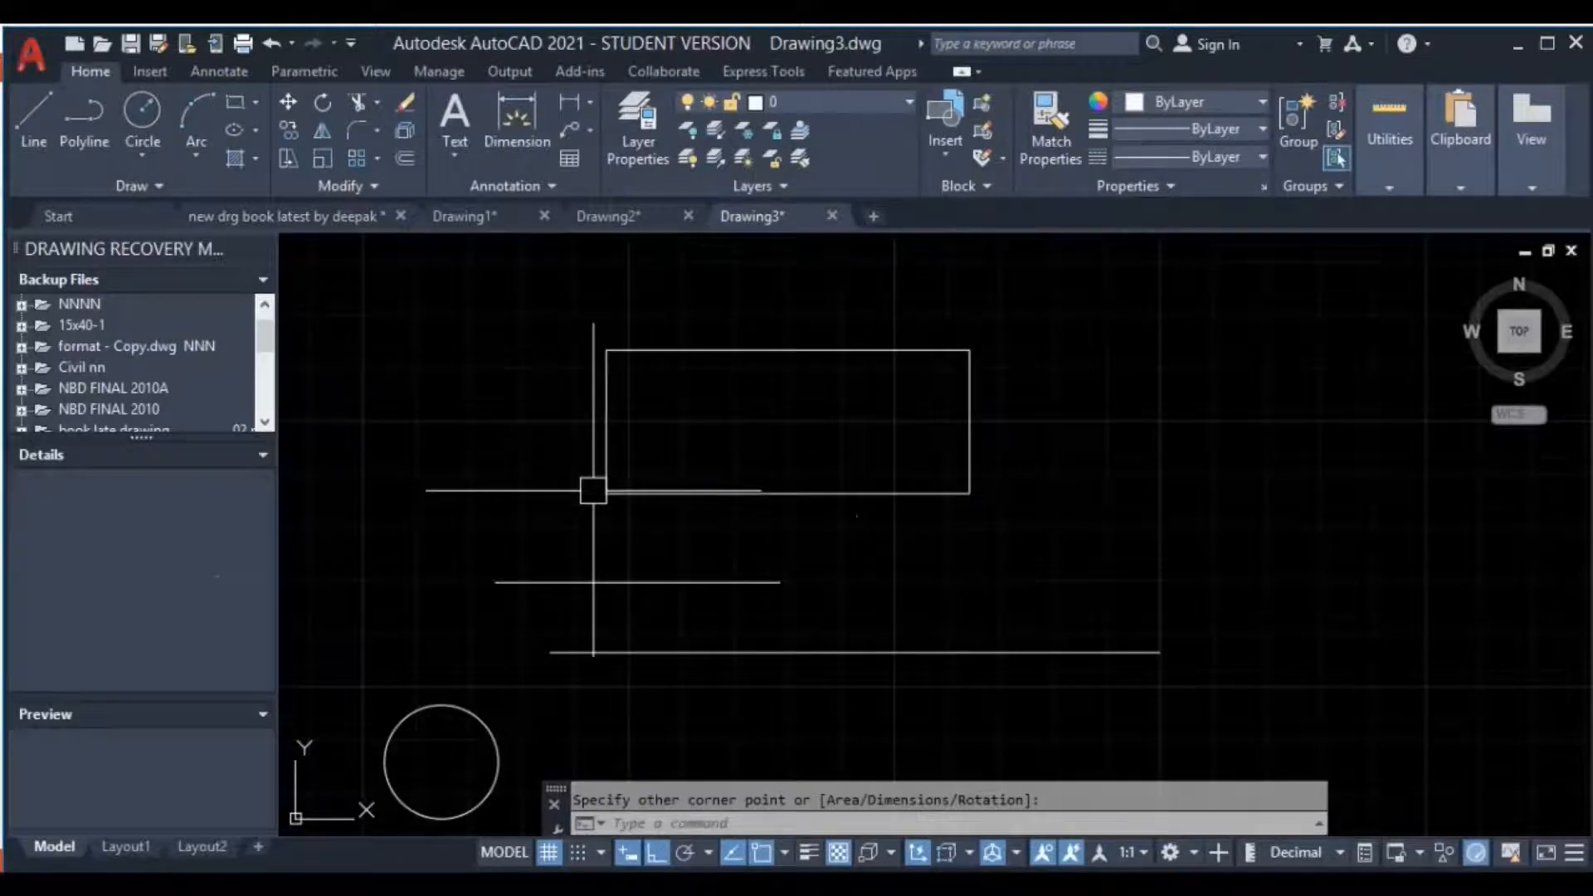
- Draw a circle inside the rectangle, centred on its geometric center, and erase it
{"action": "left_click", "coordinate": [138, 116]}
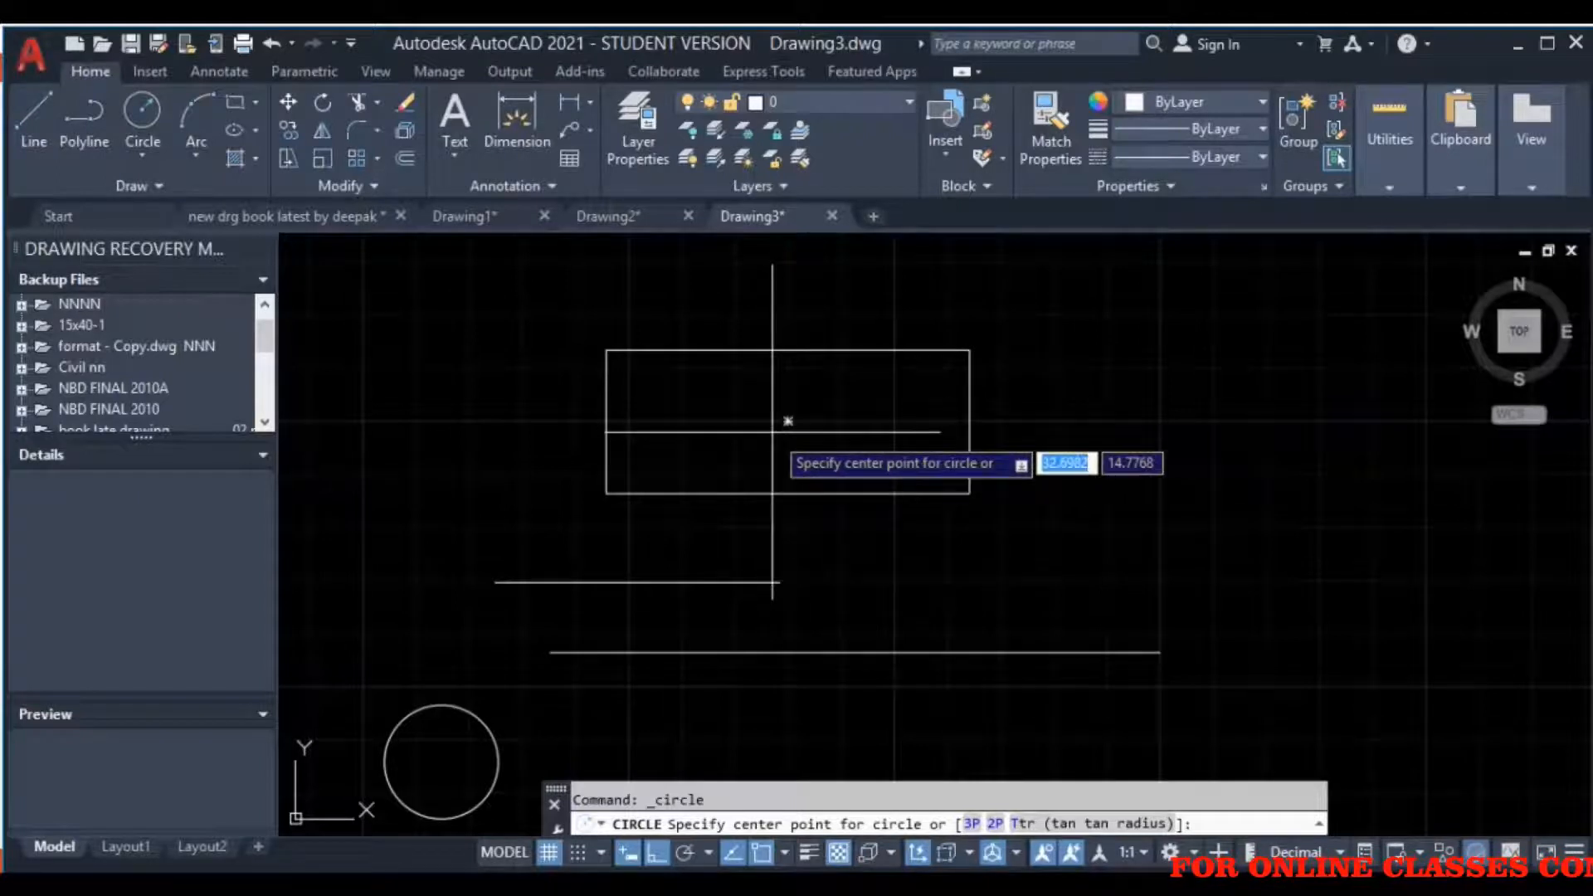
{"action": "key", "text": "Escape"}
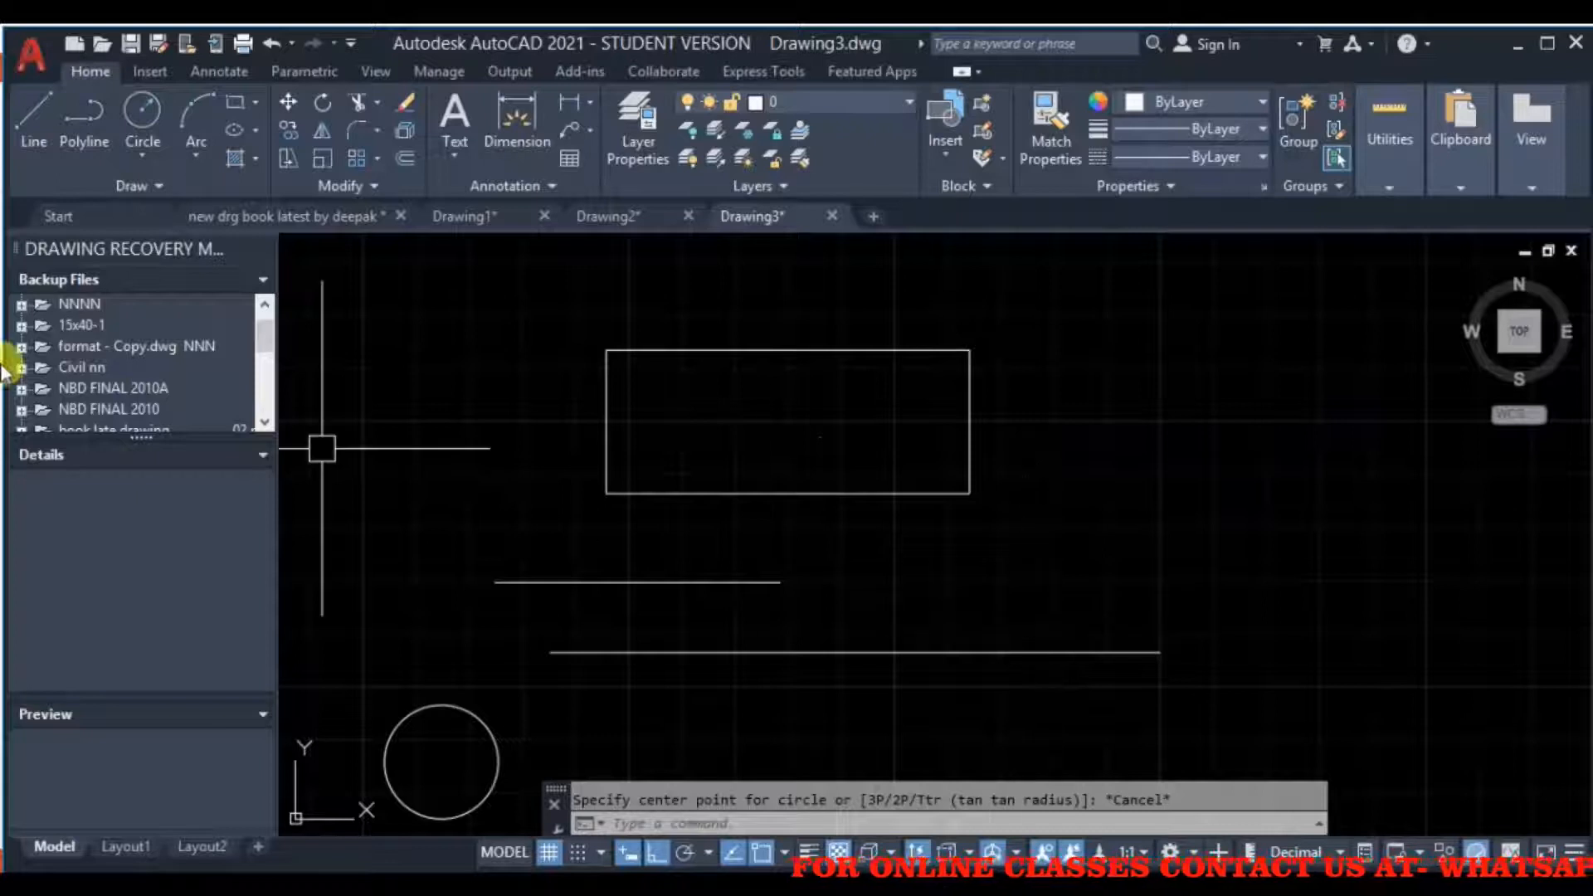
{"action": "left_click", "coordinate": [141, 113]}
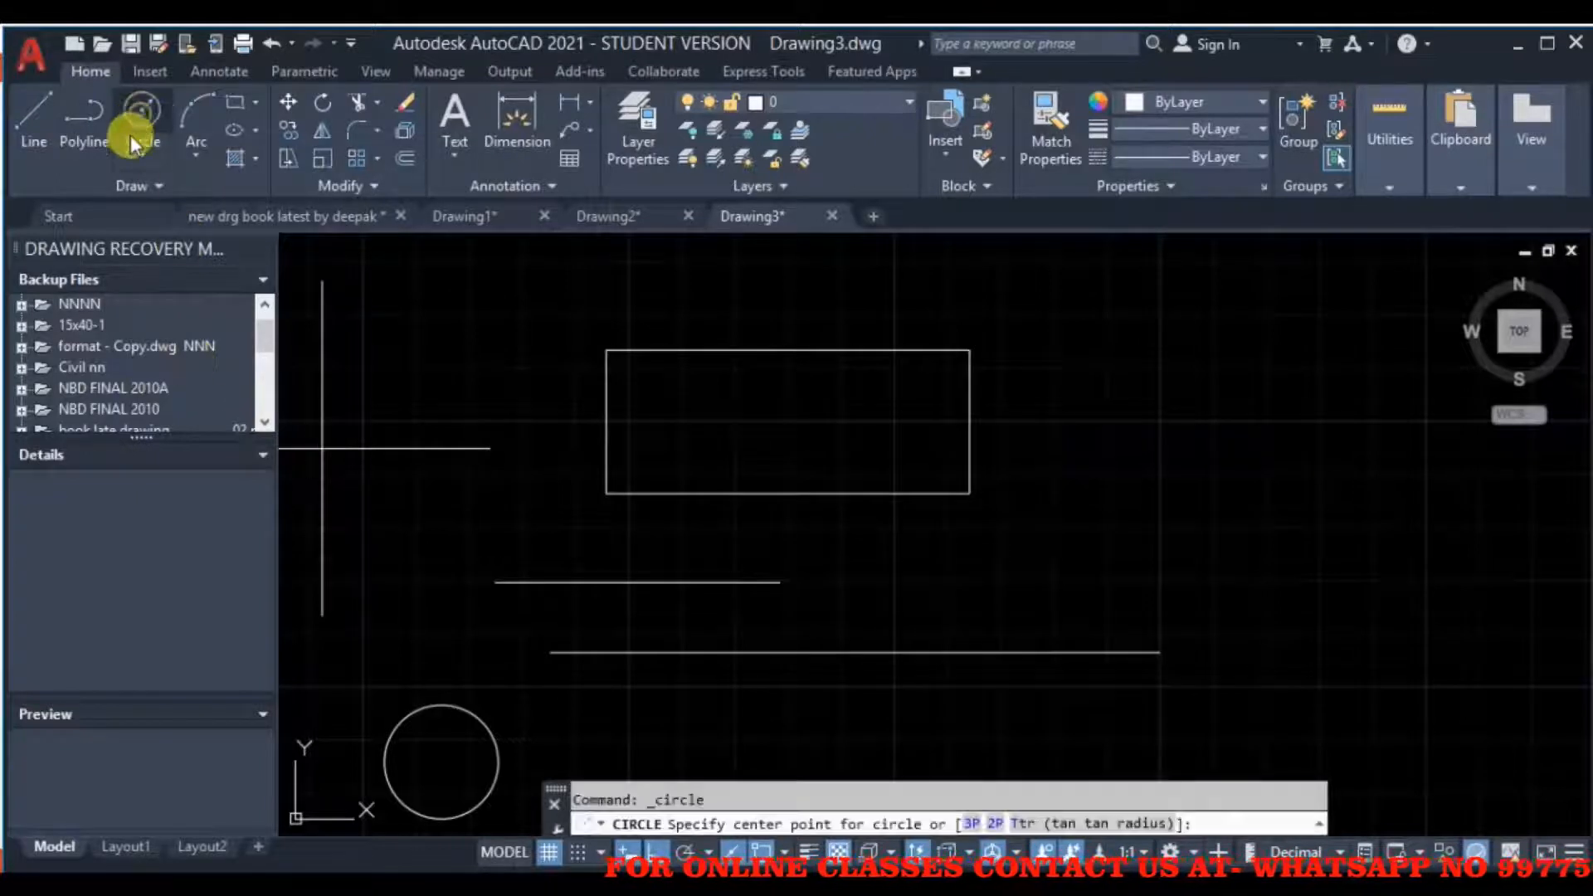
{"action": "left_click", "coordinate": [787, 421]}
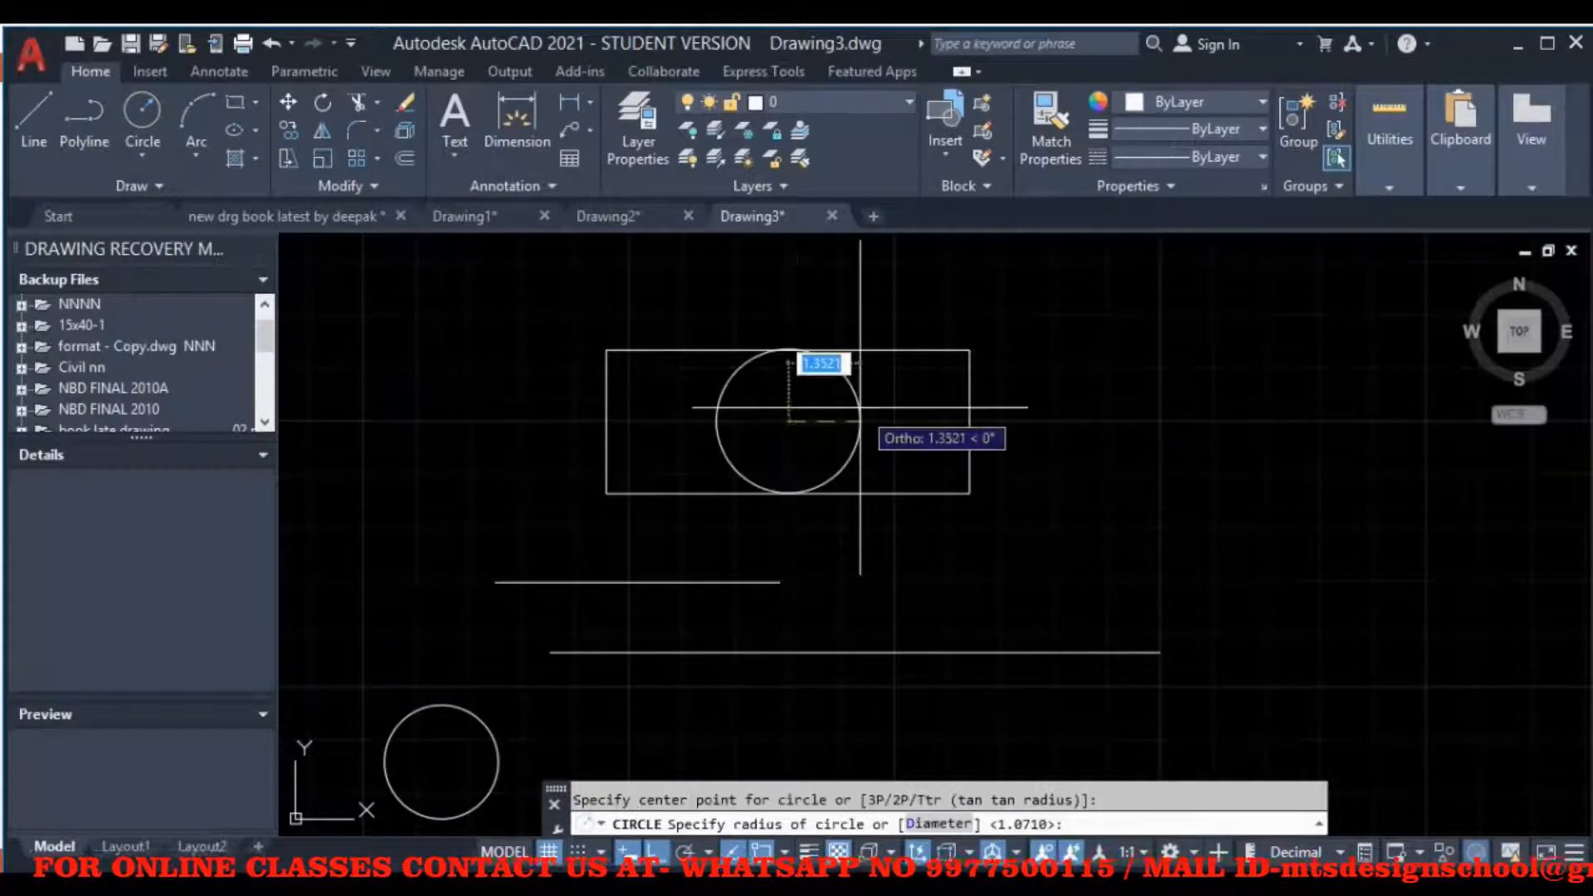
{"action": "left_click", "coordinate": [839, 425]}
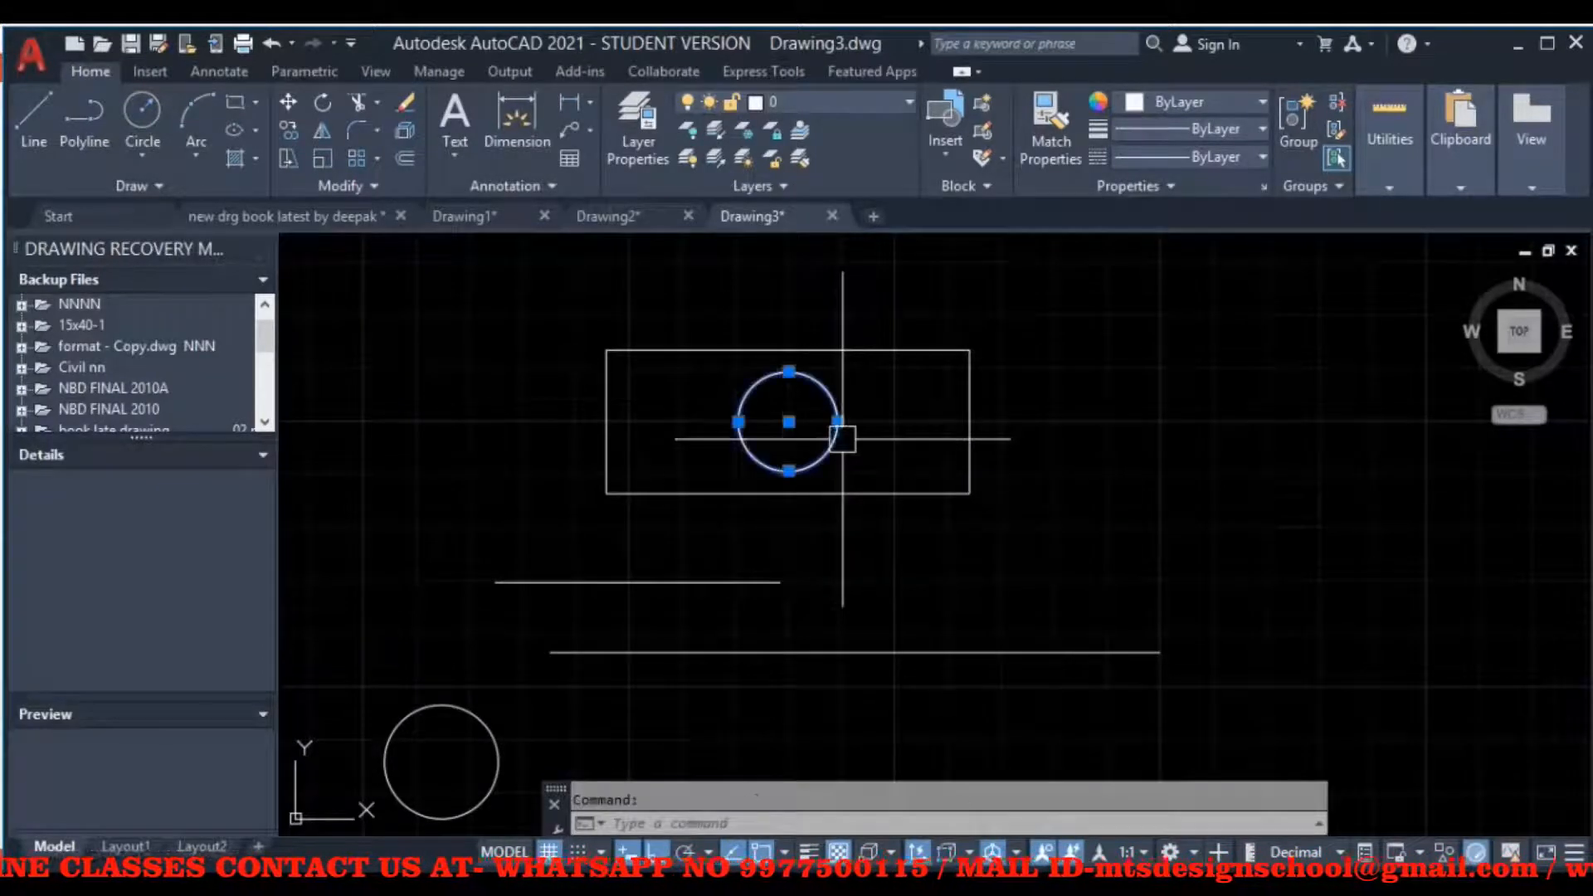
{"action": "key", "text": "Delete"}
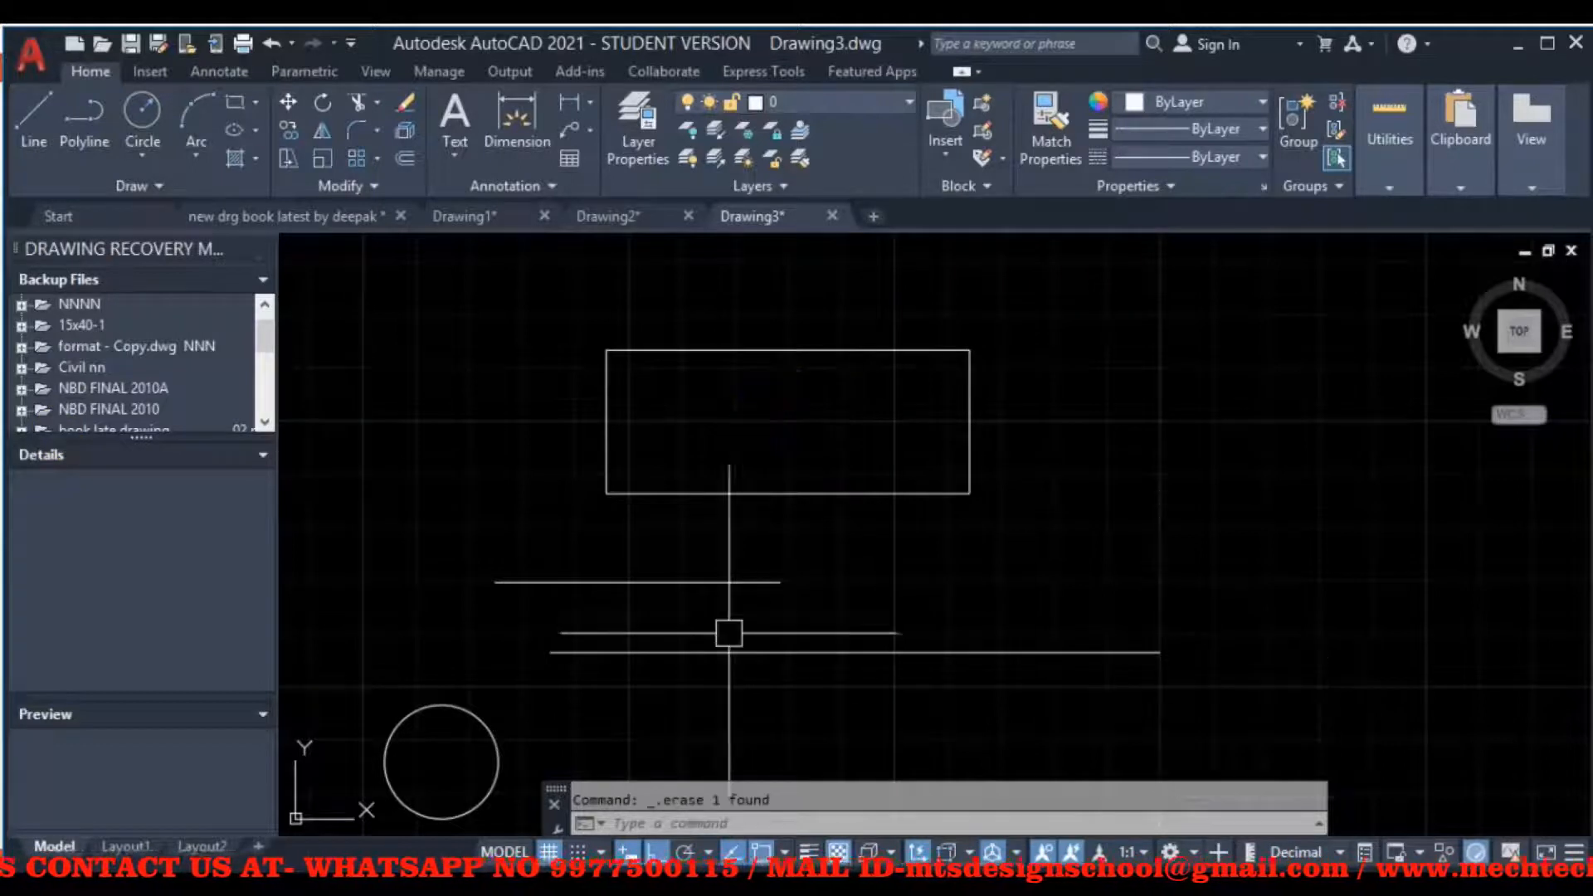
- Draw a second, nearly square rectangle to the right of the first and check its geometric center with the Circle command
{"action": "left_click", "coordinate": [232, 106]}
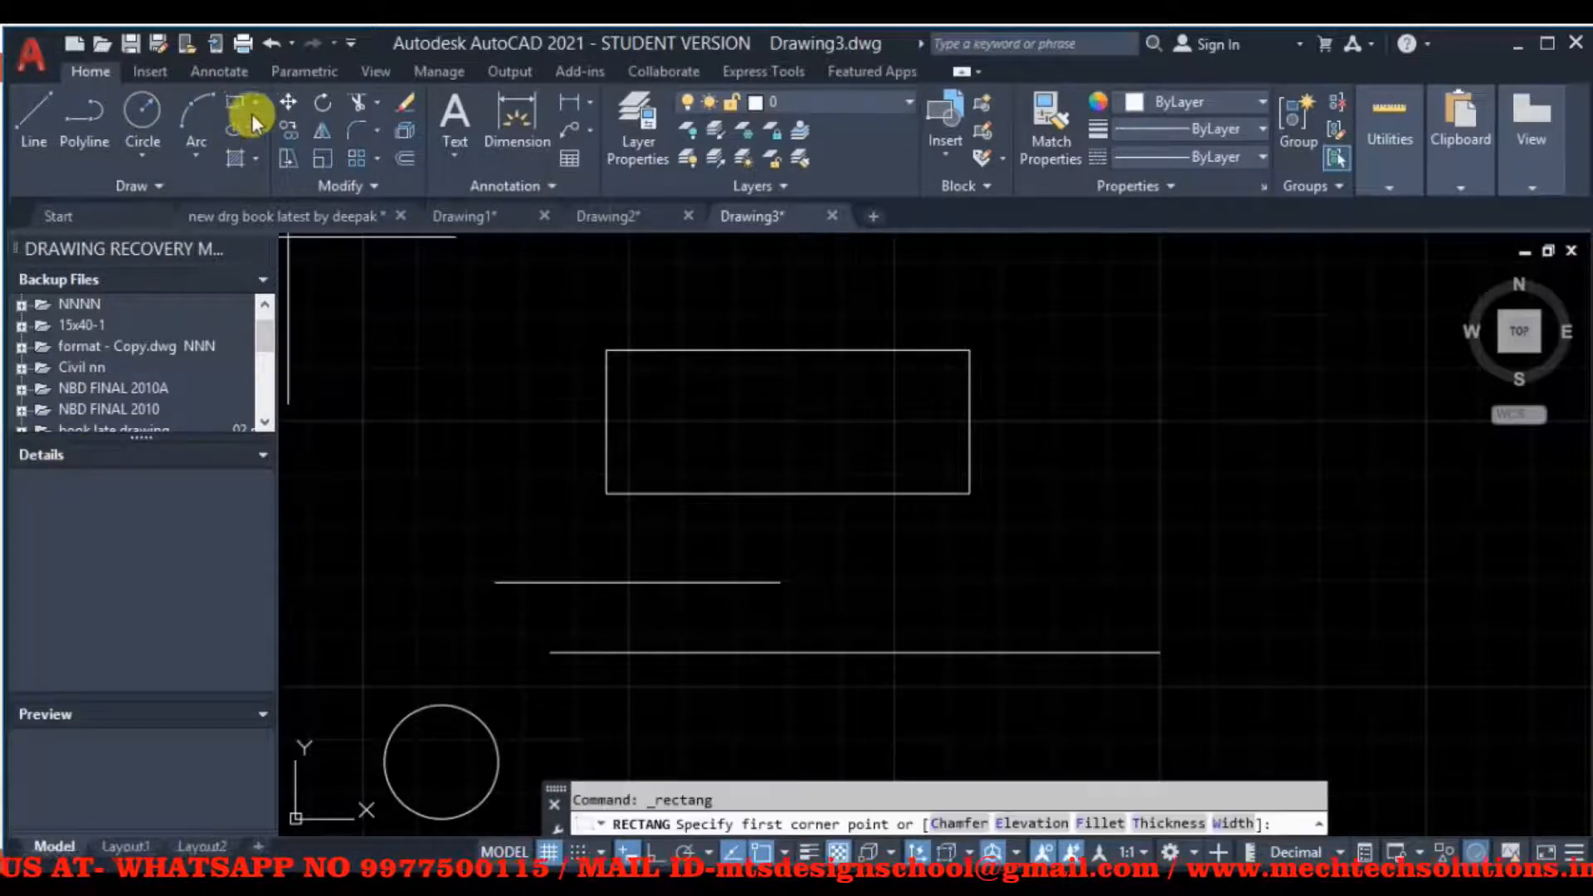
{"action": "left_click", "coordinate": [1359, 607]}
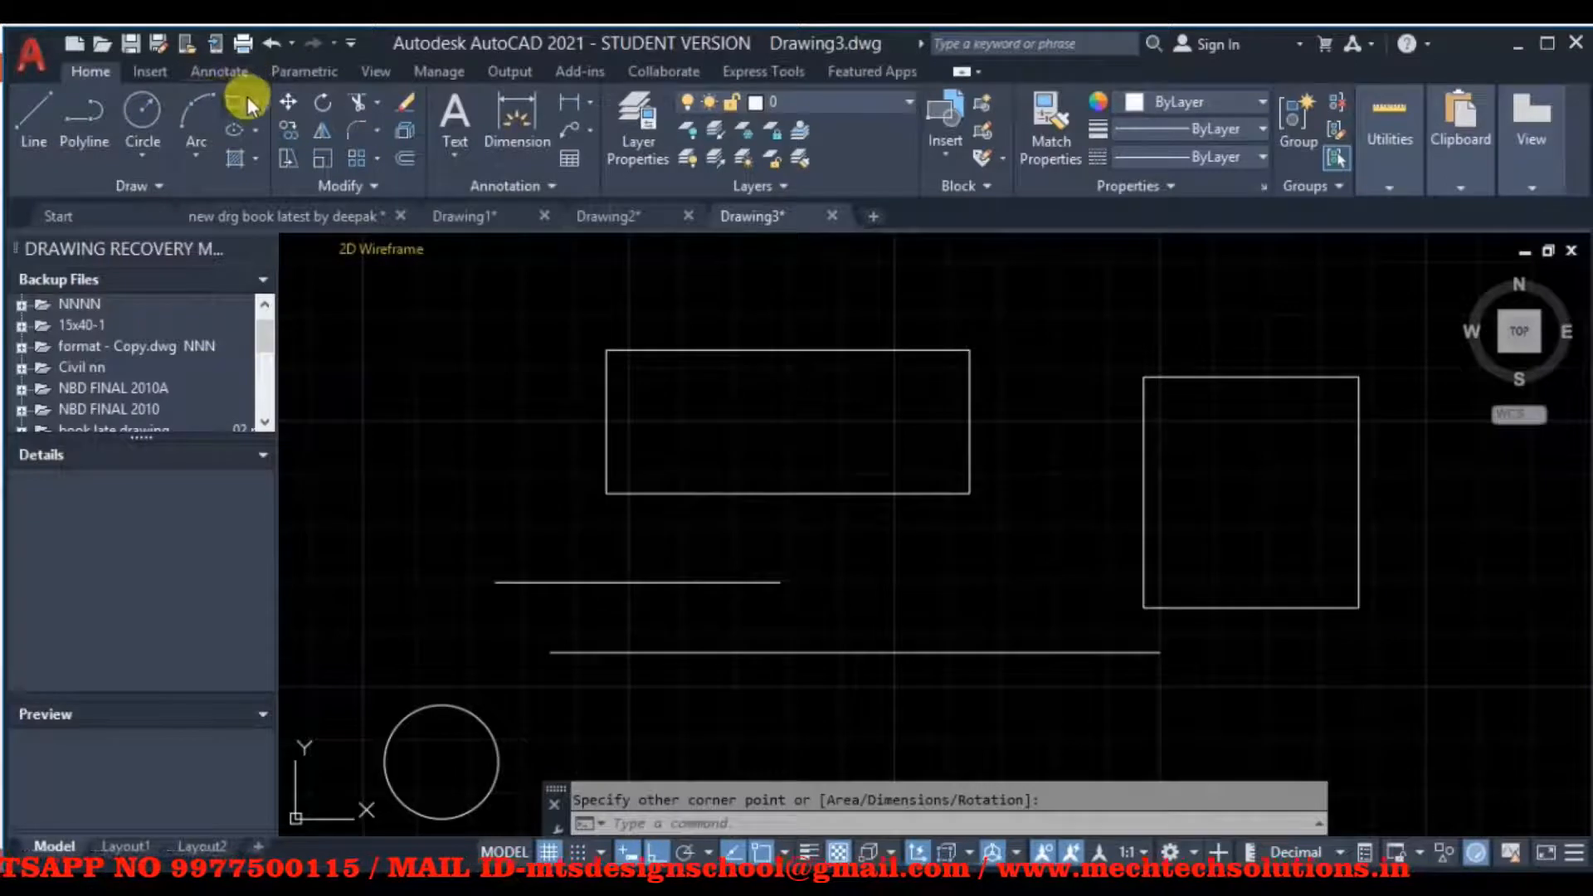
{"action": "left_click", "coordinate": [144, 111]}
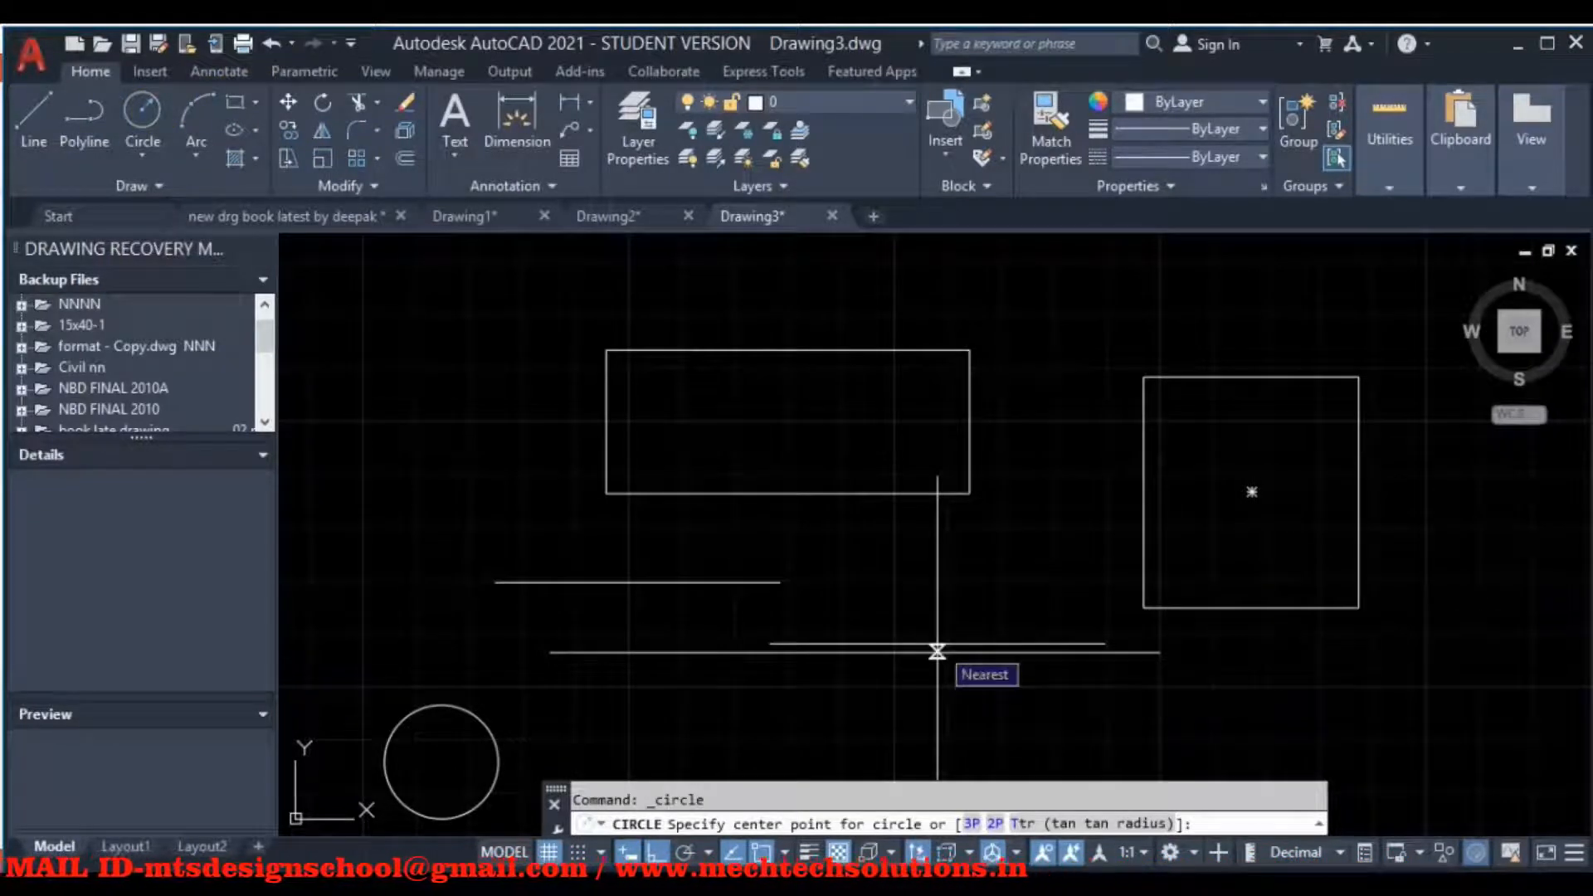
{"action": "key", "text": "Escape"}
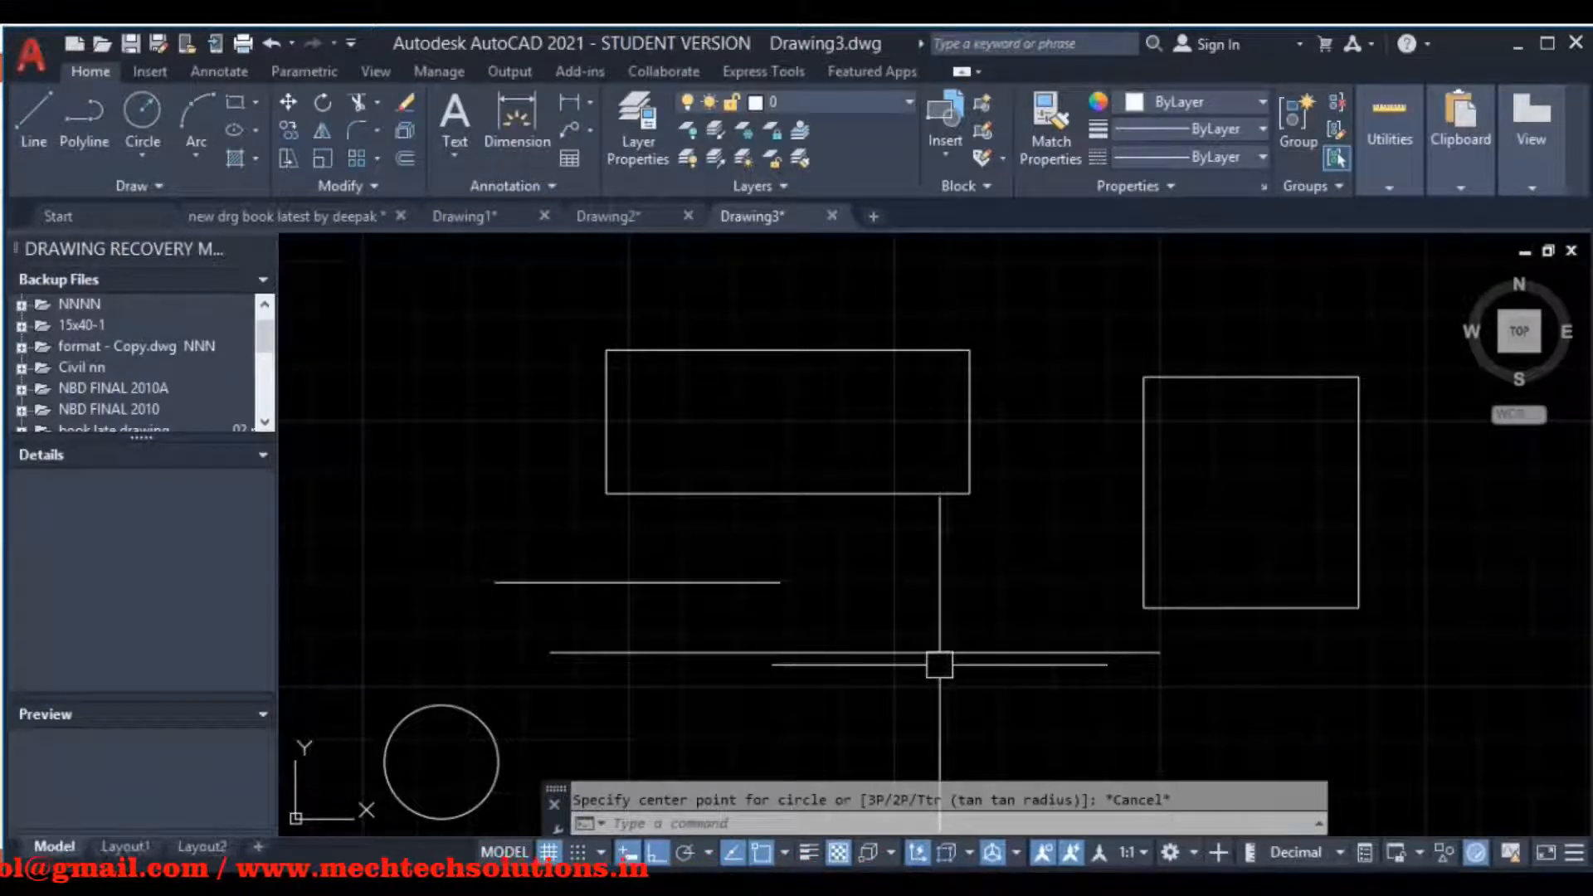
- Turn off the Geometric Center object snap mode and apply the settings
{"action": "type", "text": "OS"}
{"action": "key", "text": "Return"}
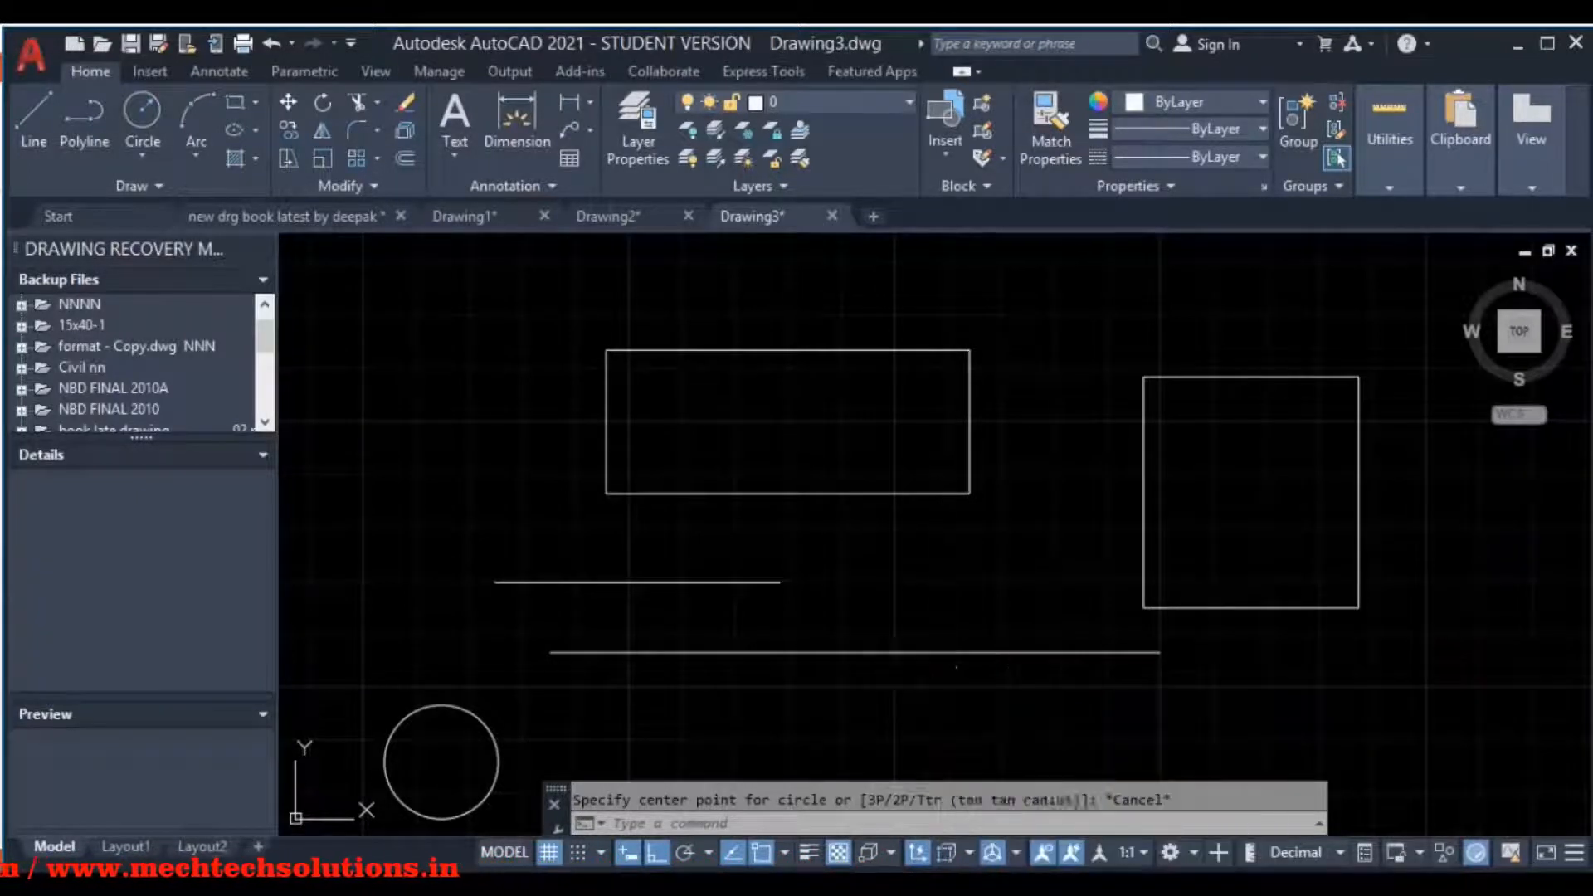
{"action": "left_click", "coordinate": [668, 421]}
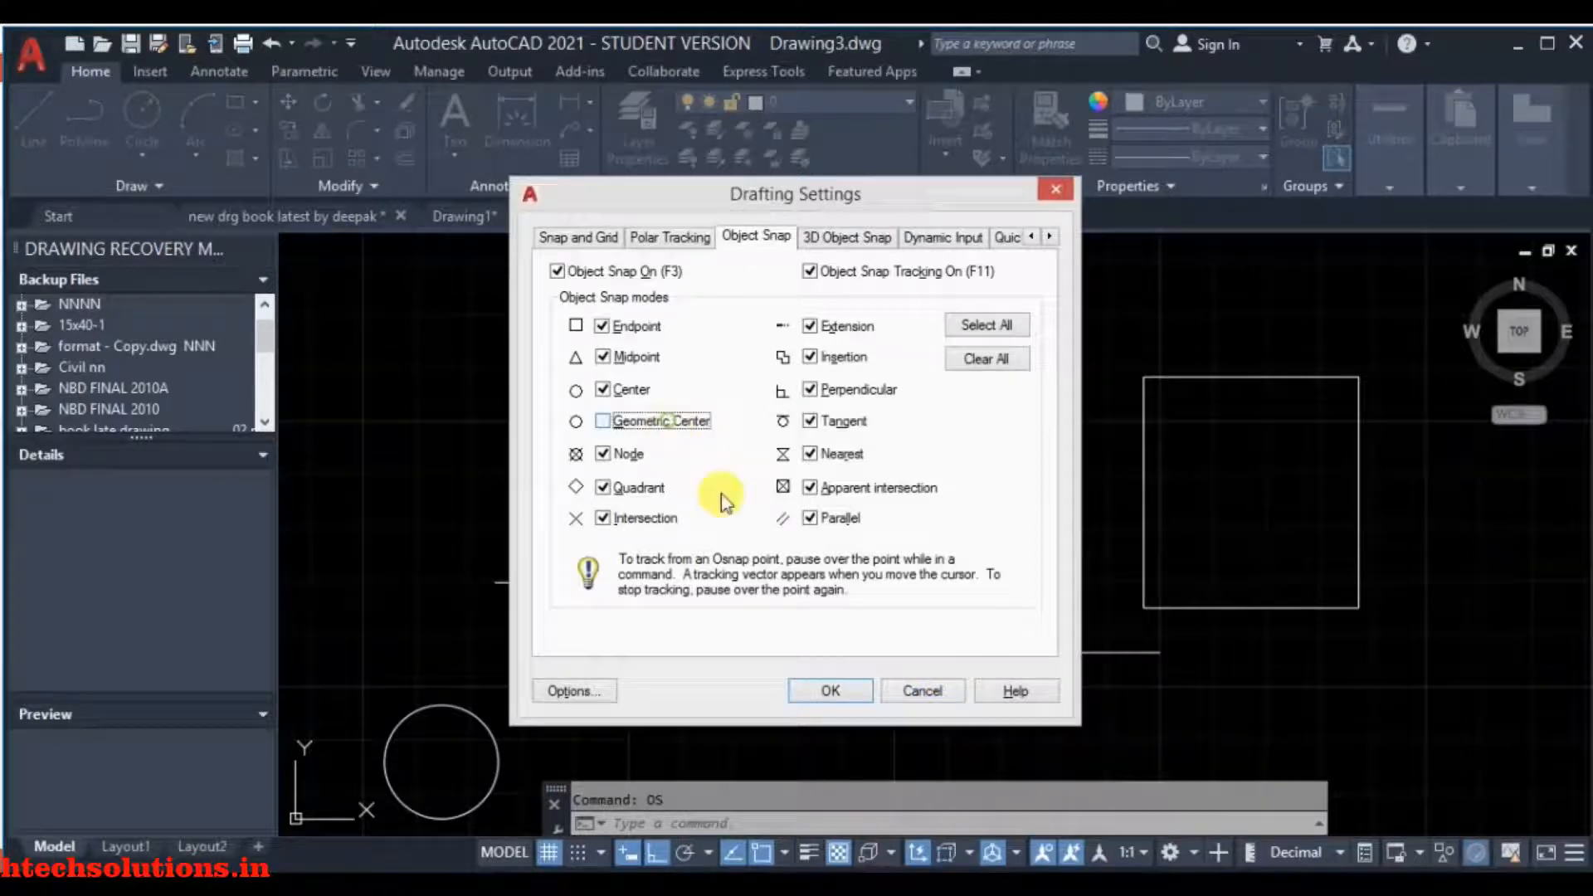
{"action": "left_click", "coordinate": [832, 692]}
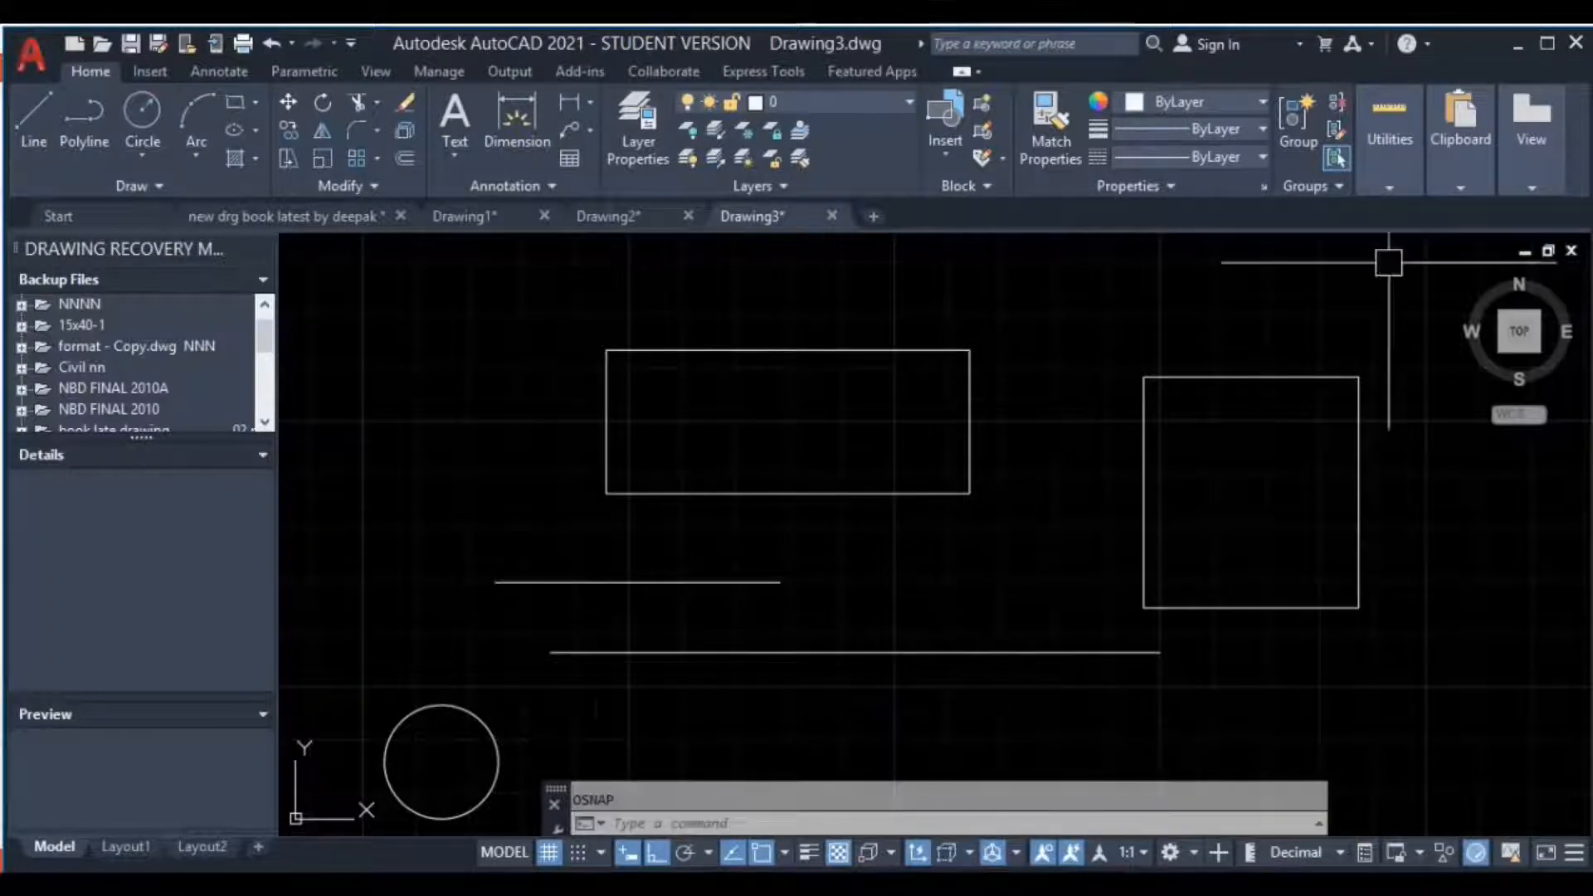
- Switch 2D Object Snap off and back on, comparing the cursor's snapping with the Line command
{"action": "left_click", "coordinate": [764, 851]}
{"action": "left_click", "coordinate": [15, 114]}
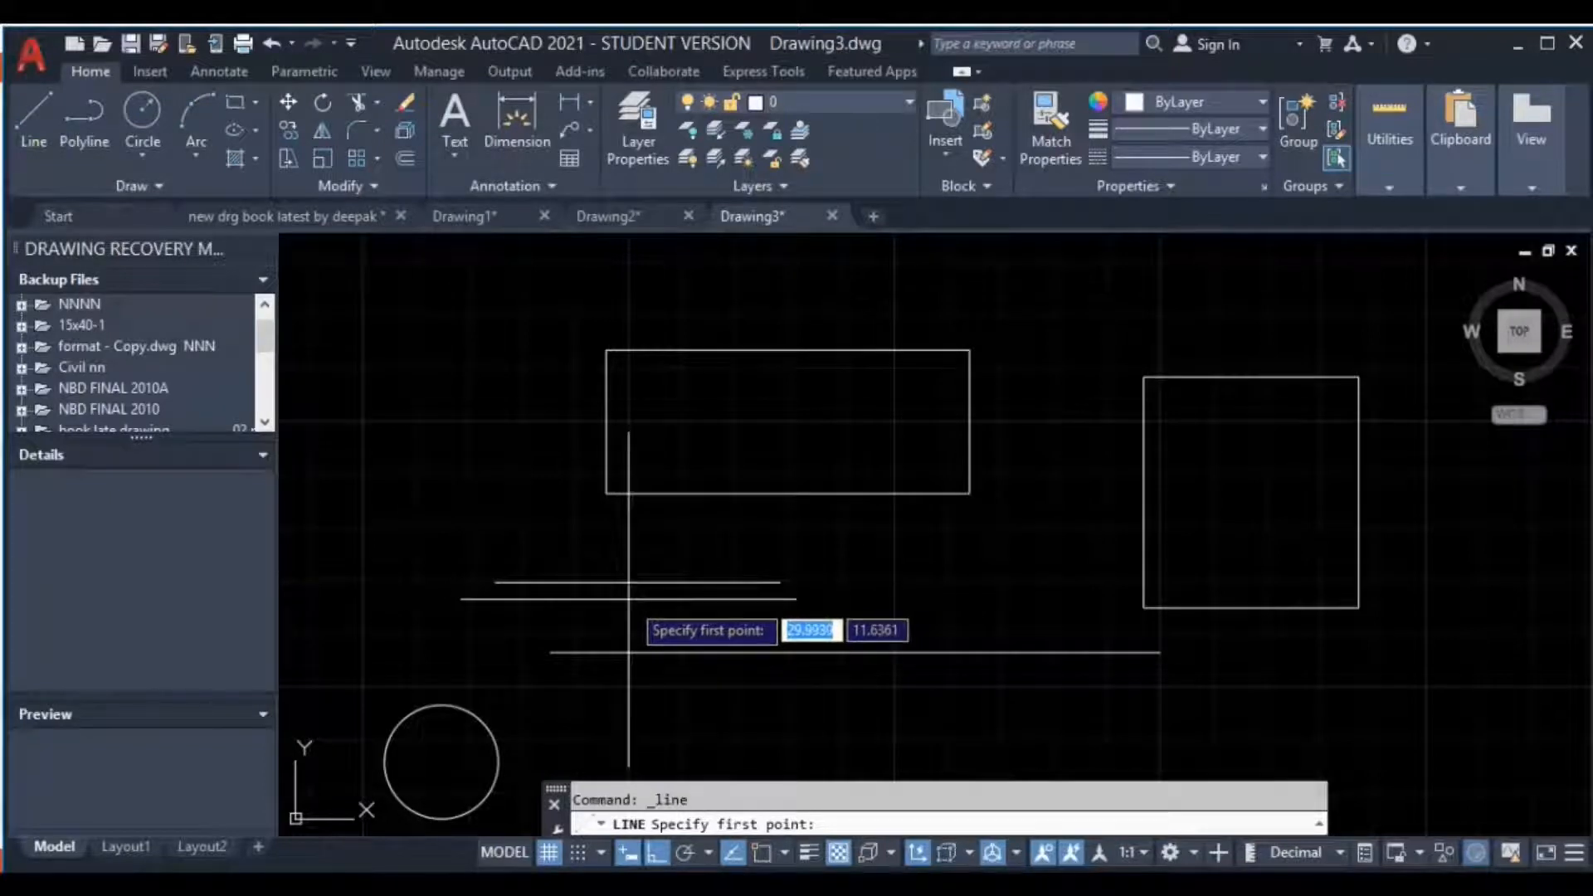
{"action": "left_click", "coordinate": [762, 855]}
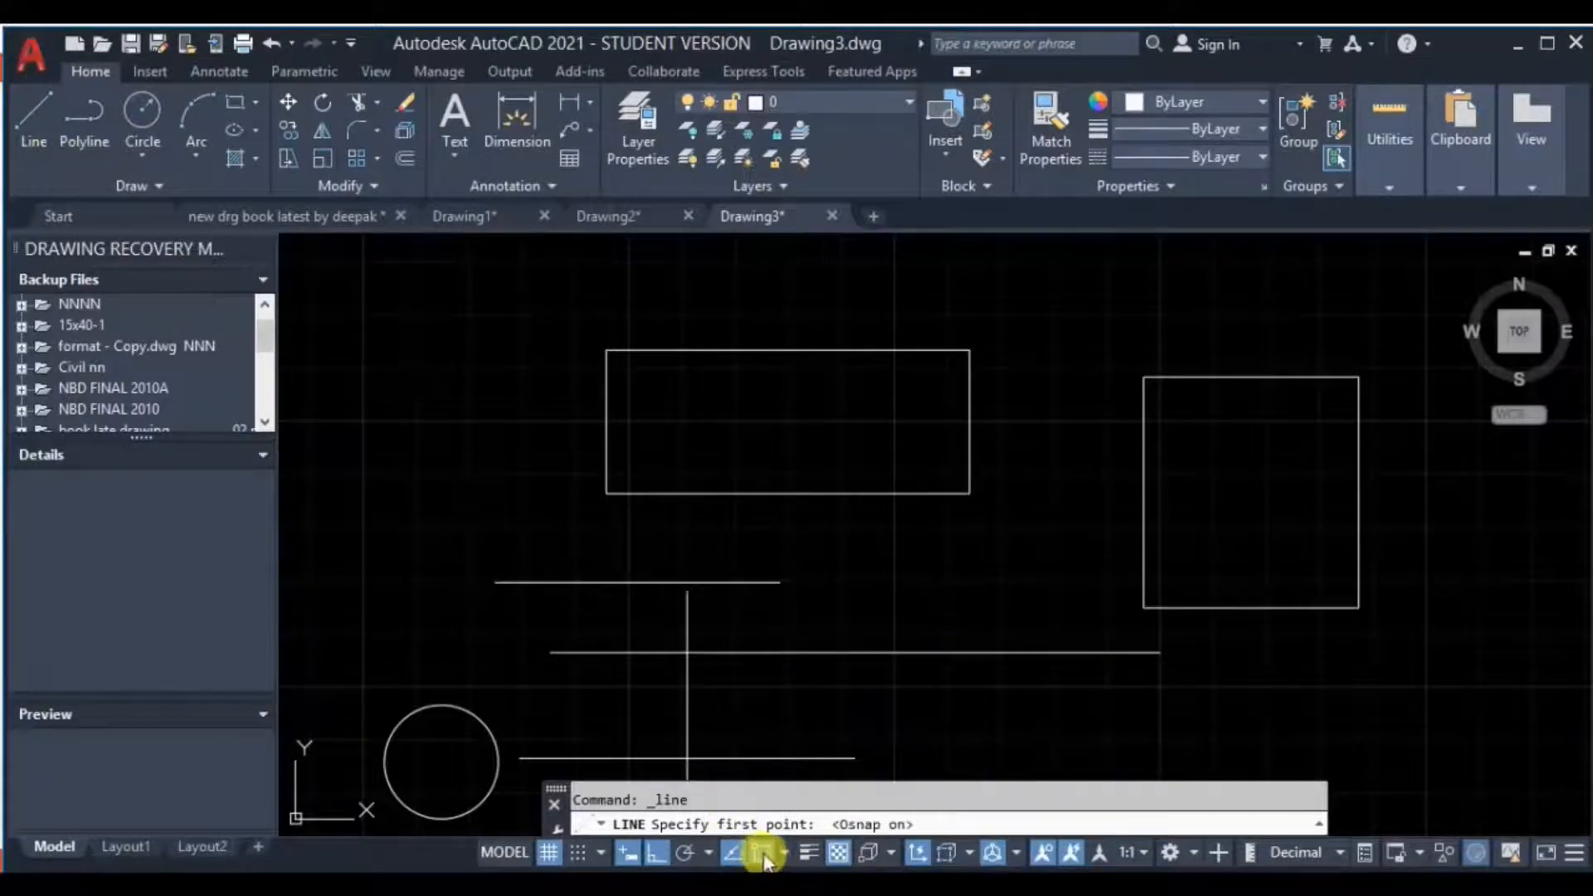
{"action": "key", "text": "Escape"}
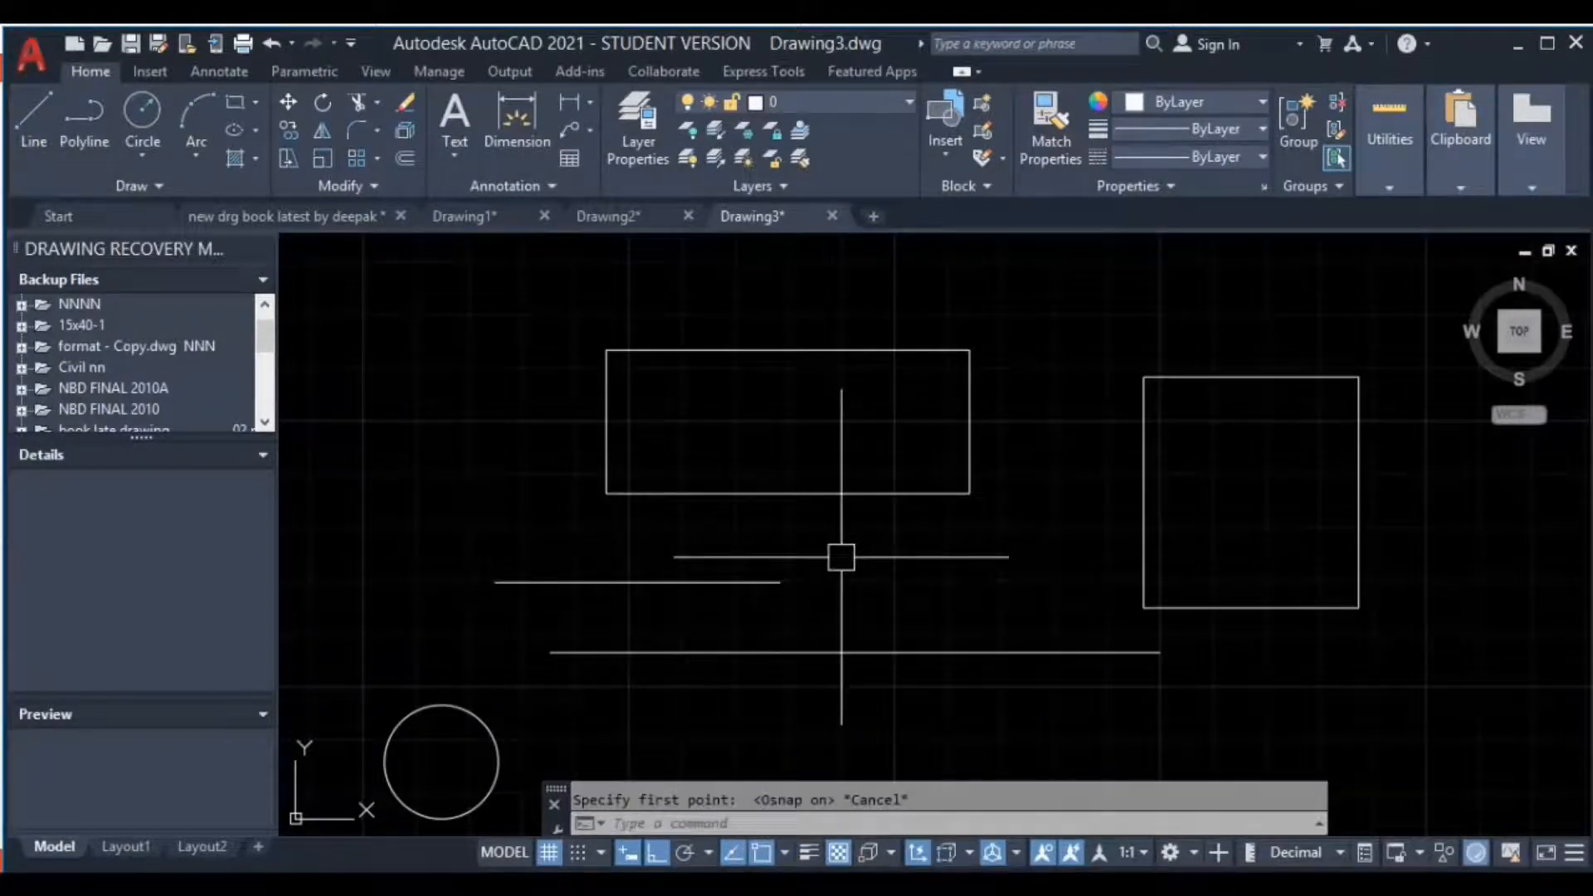
- Review the Object Snap modes once more, including the description of Geometric Center, and close the settings
{"action": "type", "text": "OS"}
{"action": "key", "text": "Return"}
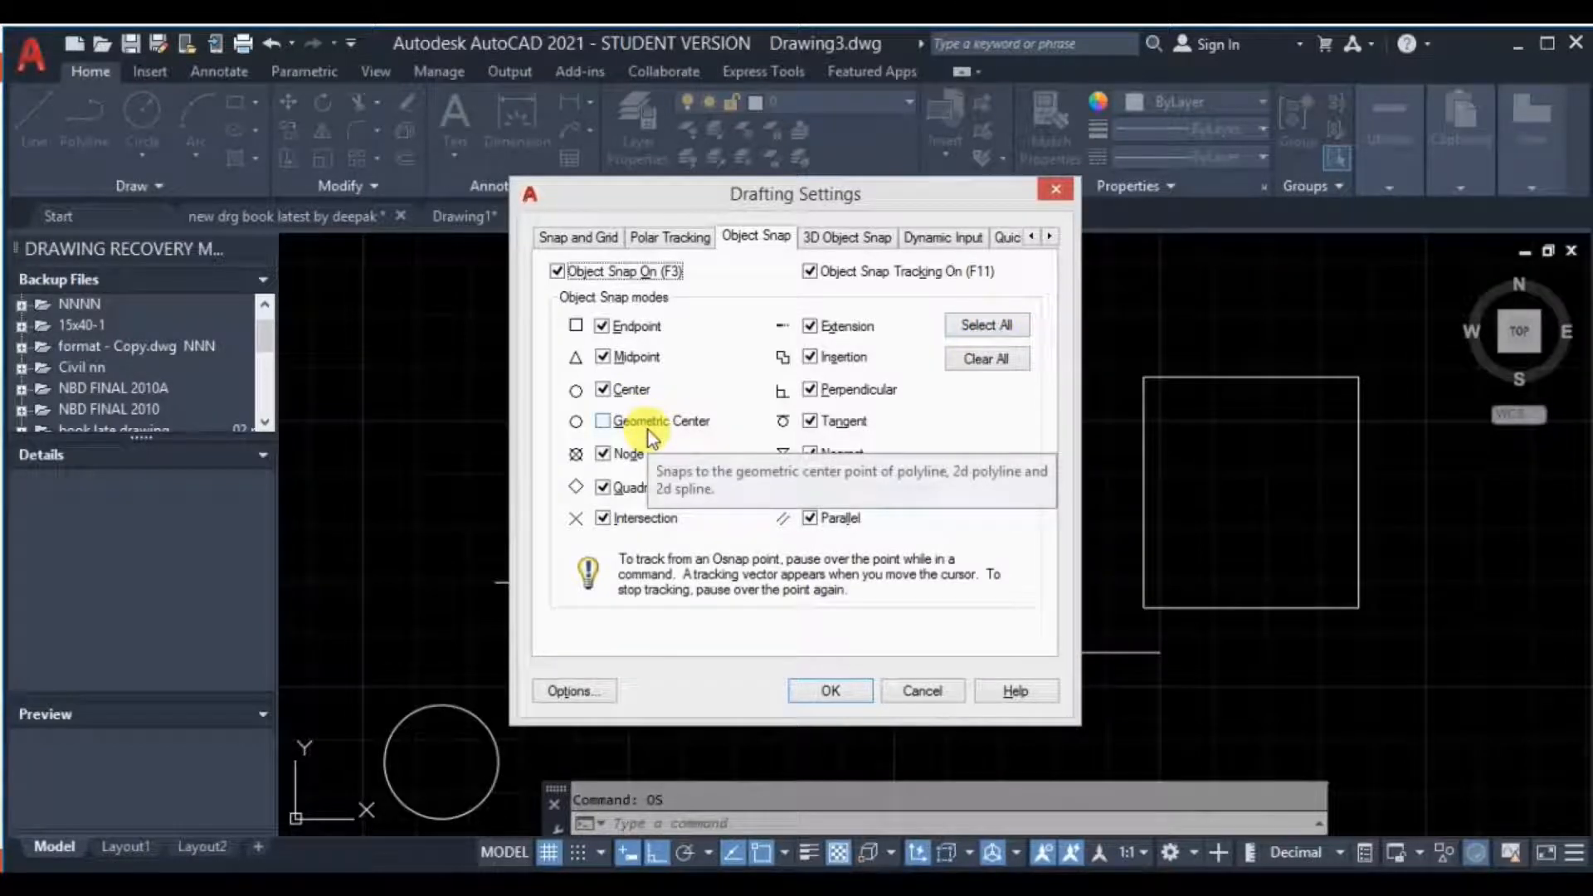
{"action": "left_click", "coordinate": [854, 689]}
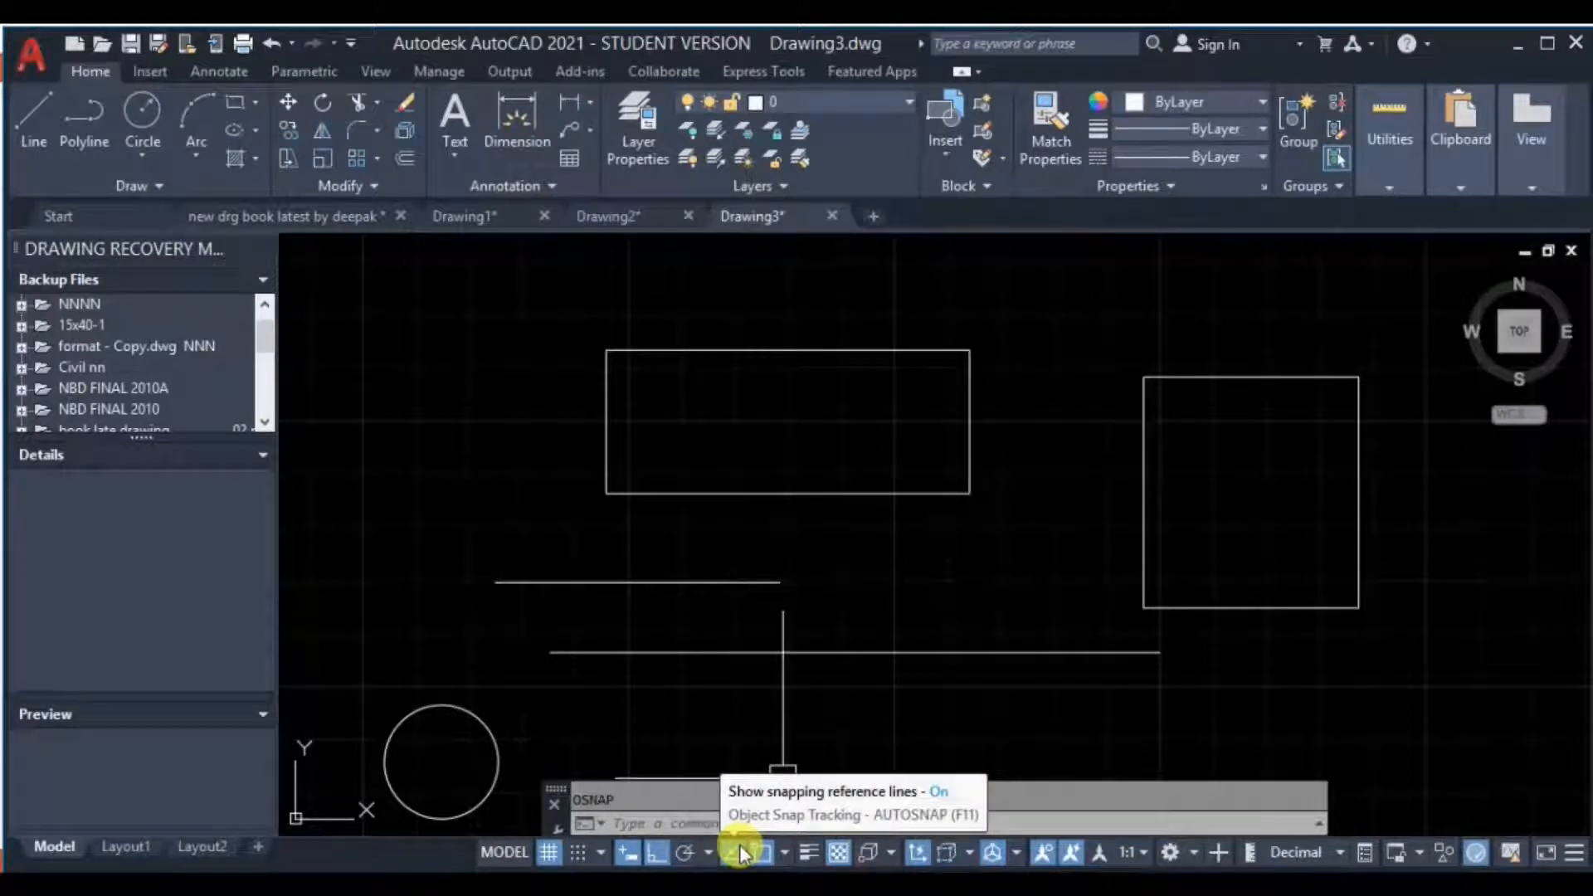
- Draw a circle with a radius of about 0.87 centered in the wide rectangle, tracking its center from the side midpoints
{"action": "middle_click_drag", "start_coordinate": [744, 493], "coordinate": [712, 659]}
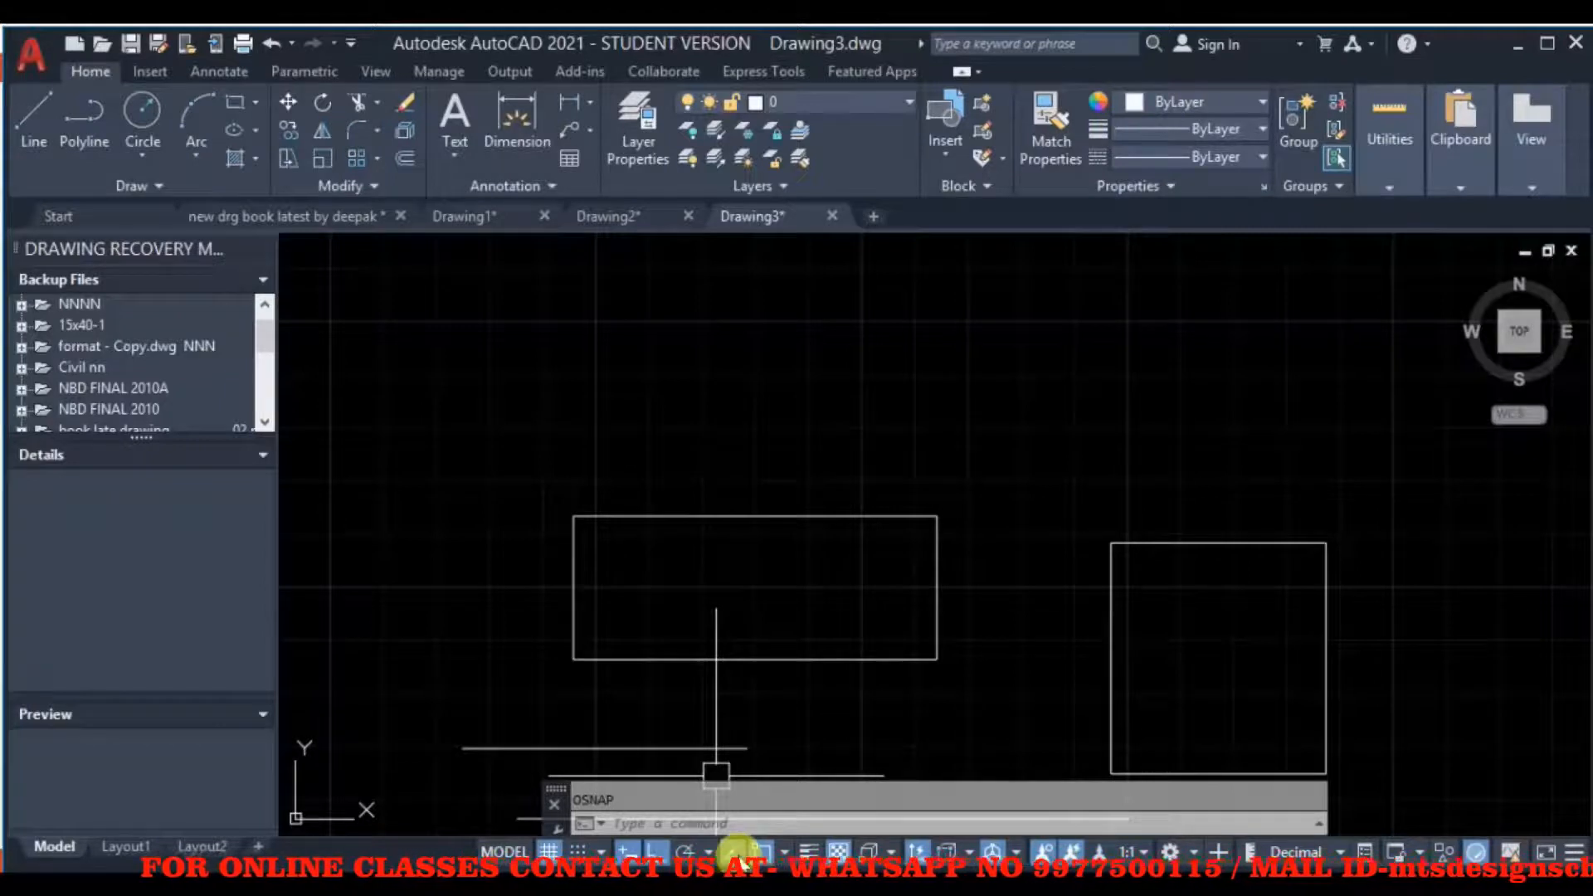
{"action": "left_click", "coordinate": [144, 106]}
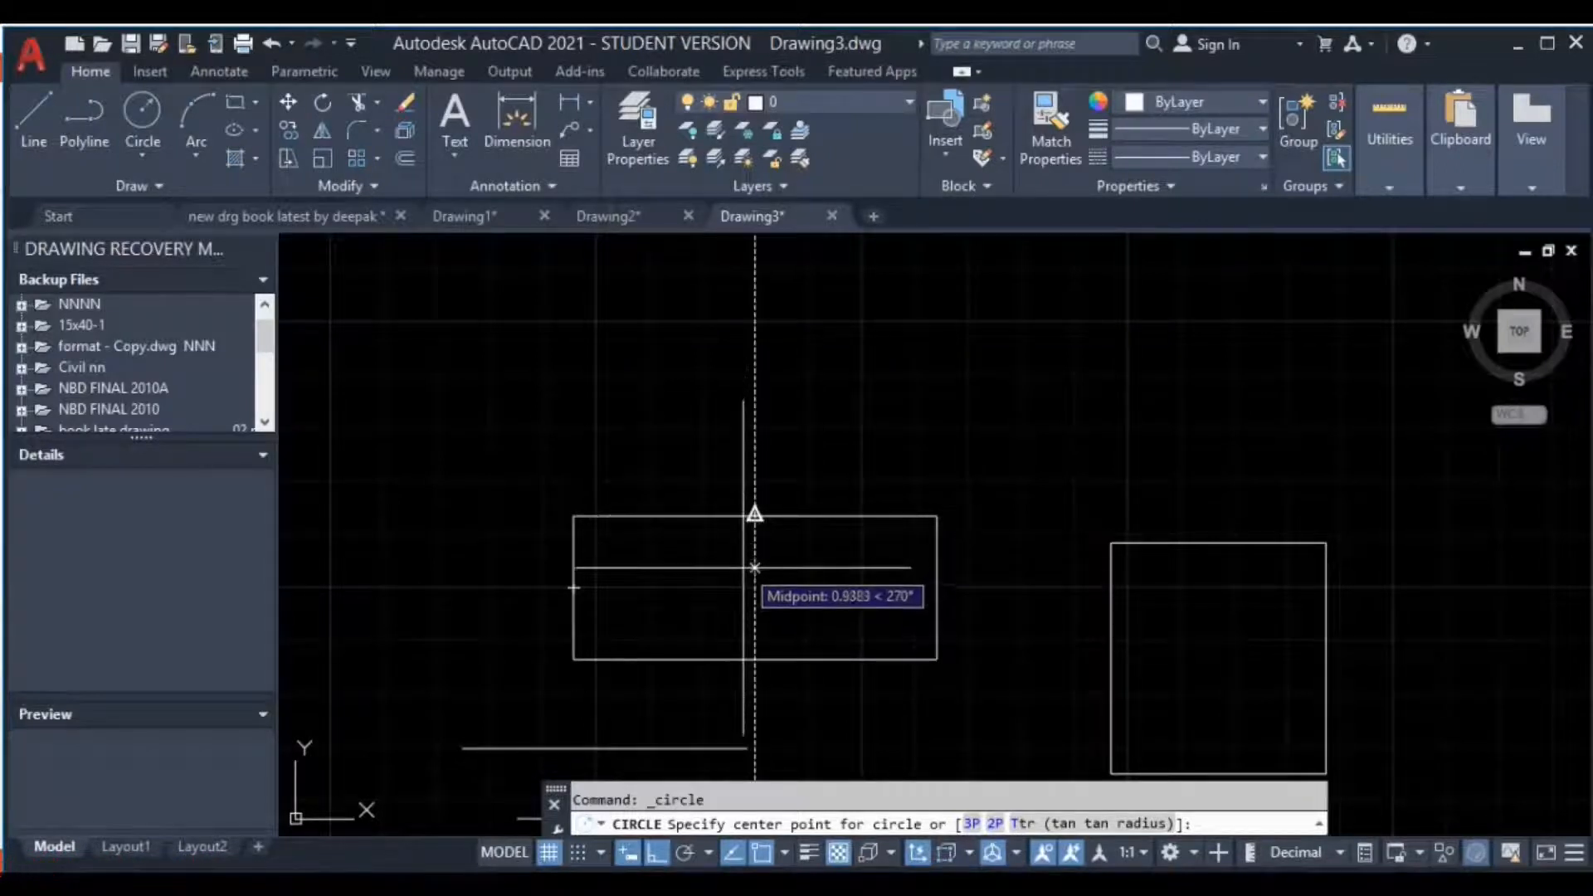
{"action": "left_click", "coordinate": [755, 587]}
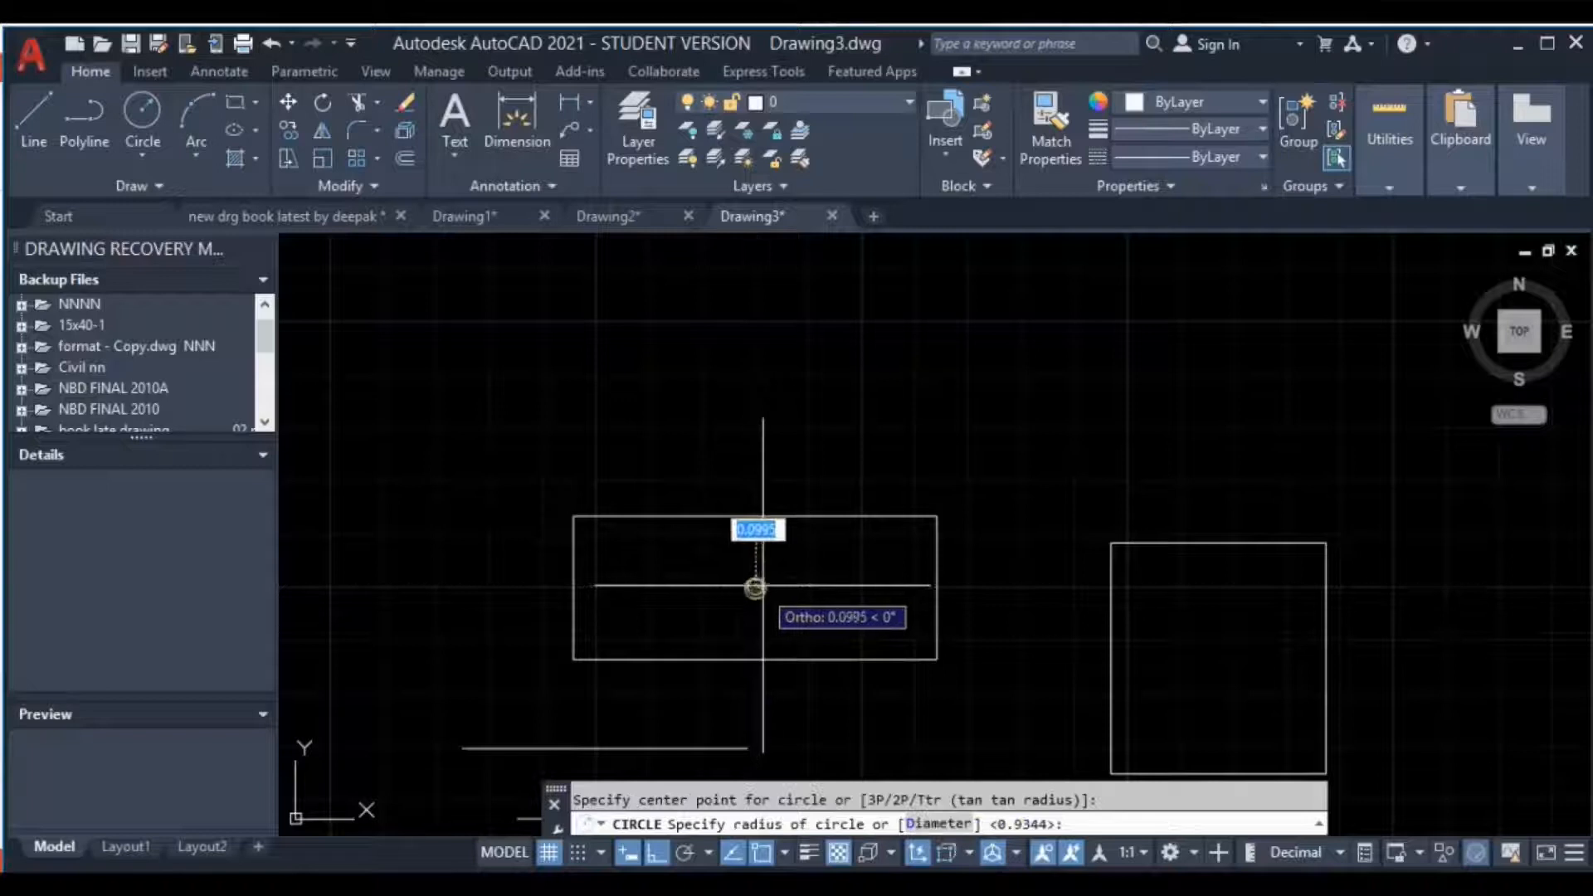
{"action": "left_click", "coordinate": [797, 562]}
- Draw an L-shaped pair of lines above the wide rectangle, one vertical and one horizontal running right from its lower end
{"action": "middle_click_drag", "start_coordinate": [769, 437], "coordinate": [780, 644]}
{"action": "left_click", "coordinate": [46, 124]}
{"action": "left_click", "coordinate": [665, 311]}
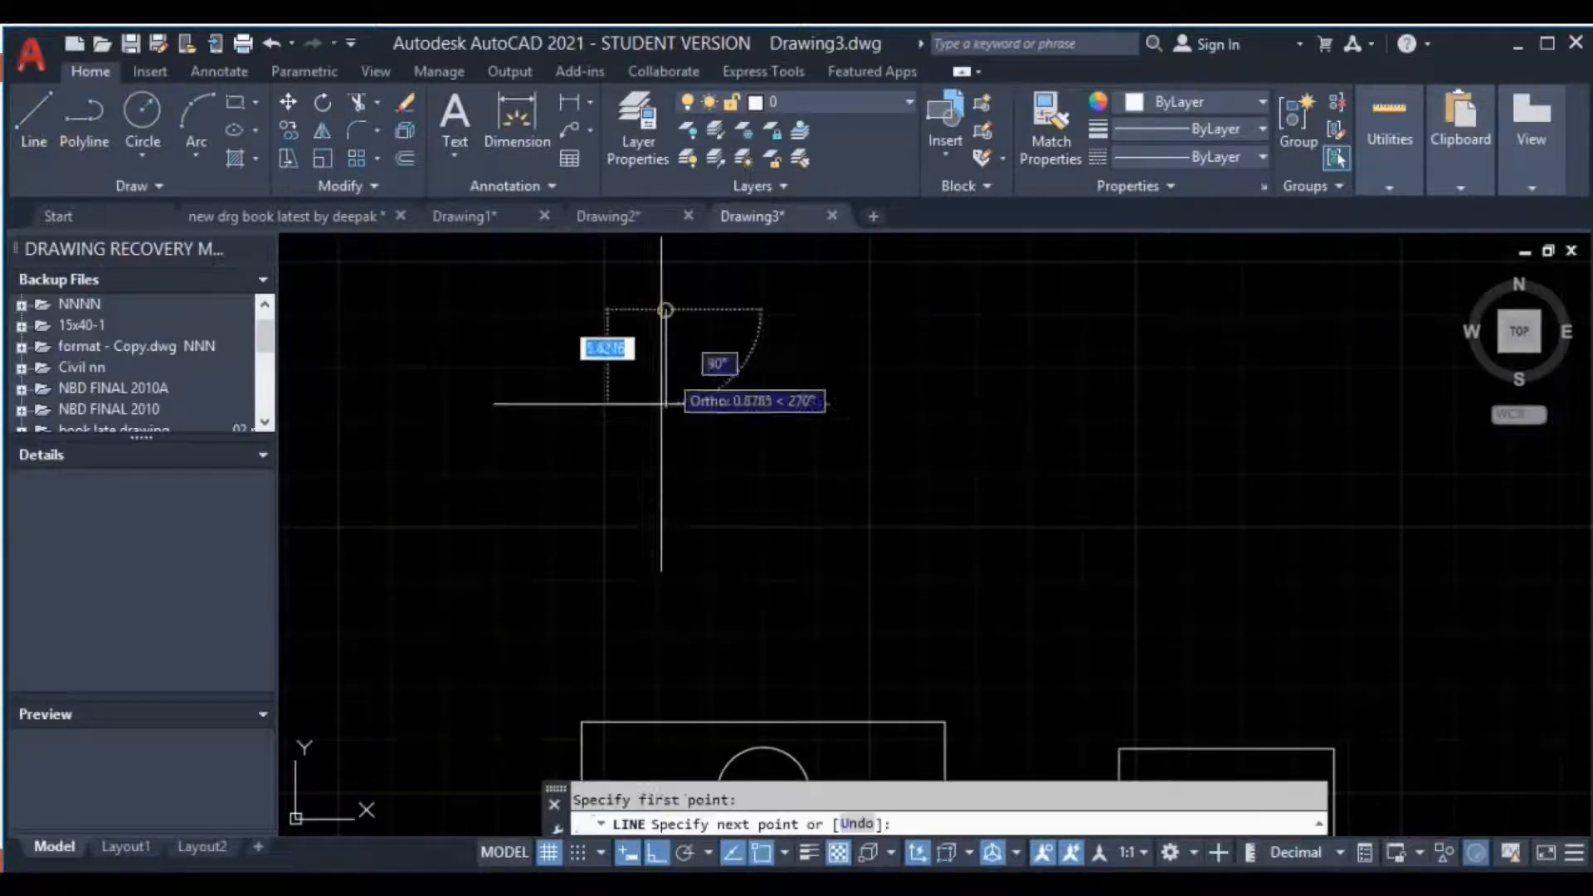
{"action": "left_click", "coordinate": [665, 635]}
{"action": "left_click", "coordinate": [1021, 634]}
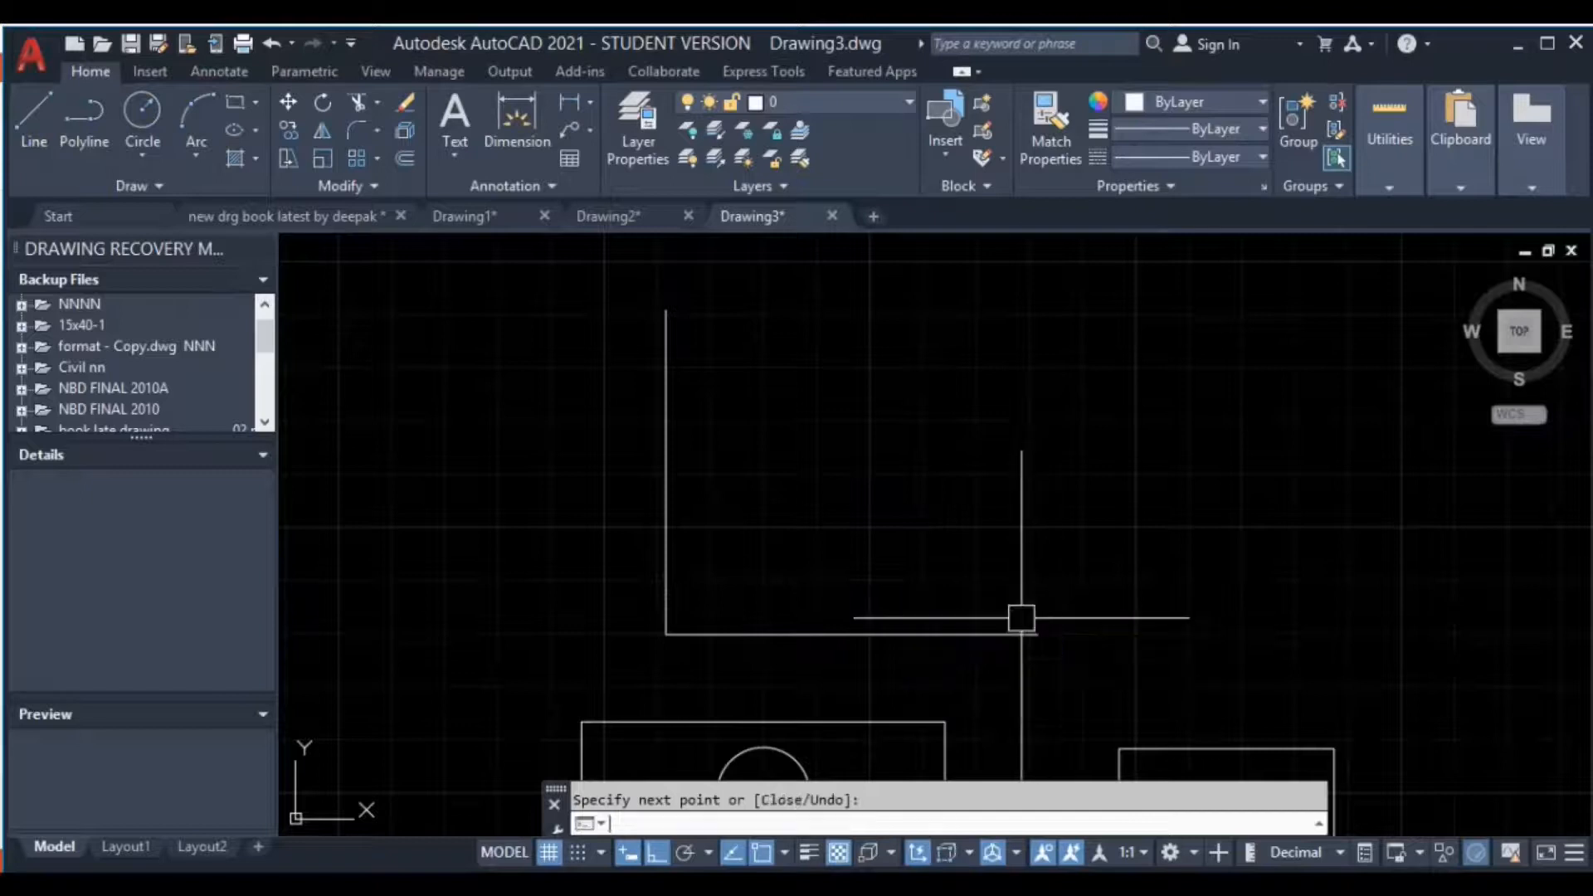
{"action": "key", "text": "Return"}
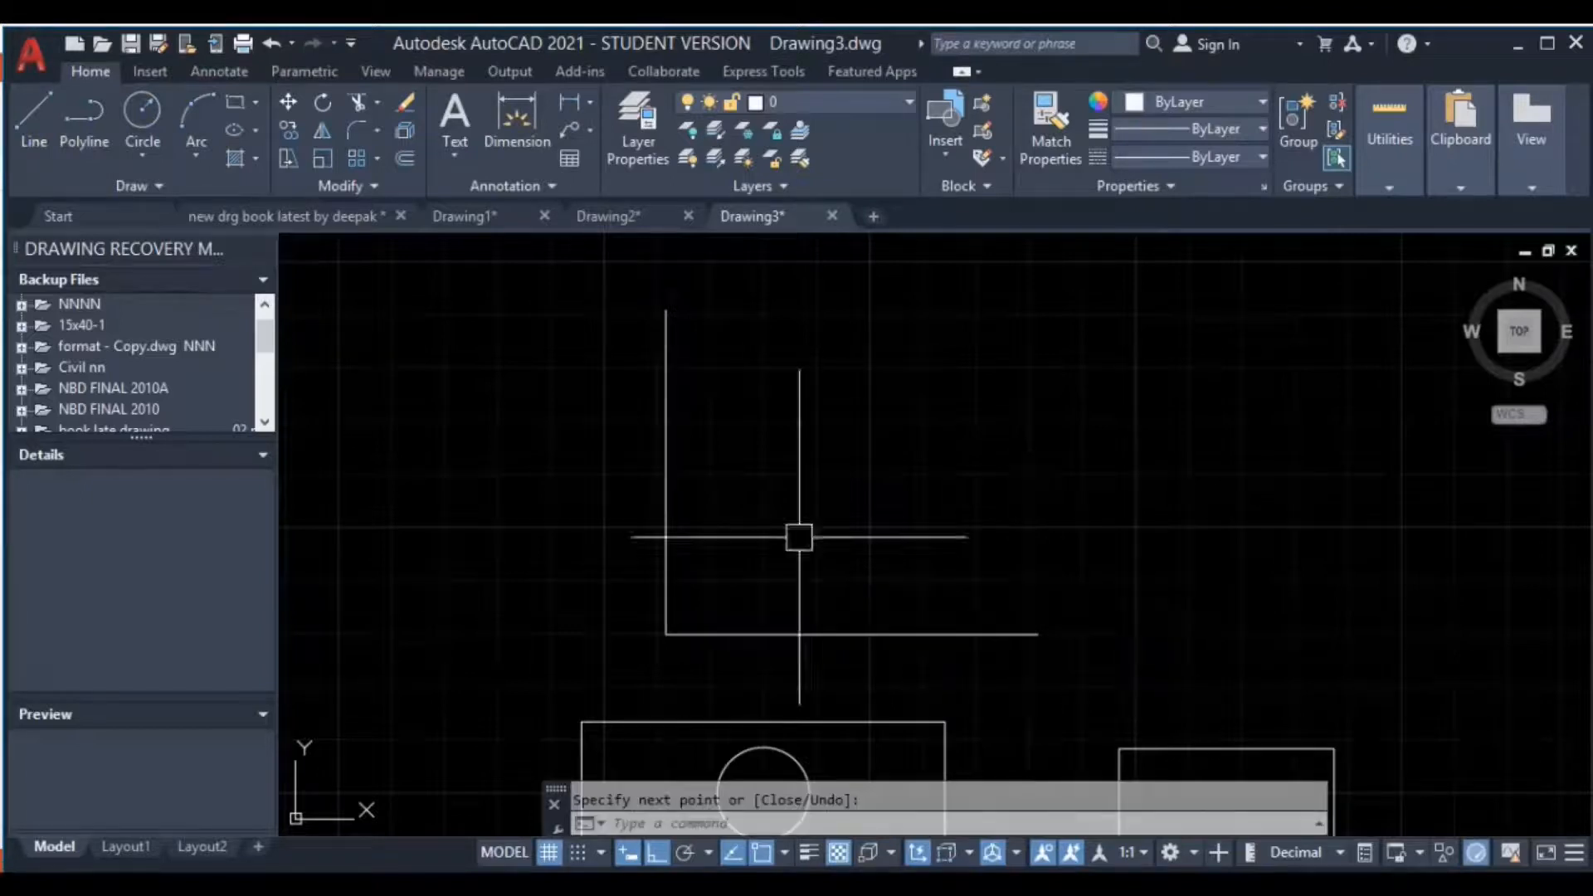
- Draw a second L-shaped pair of lines starting from the first L's missing fourth corner, located by tracking from its two free endpoints
{"action": "left_click", "coordinate": [28, 117]}
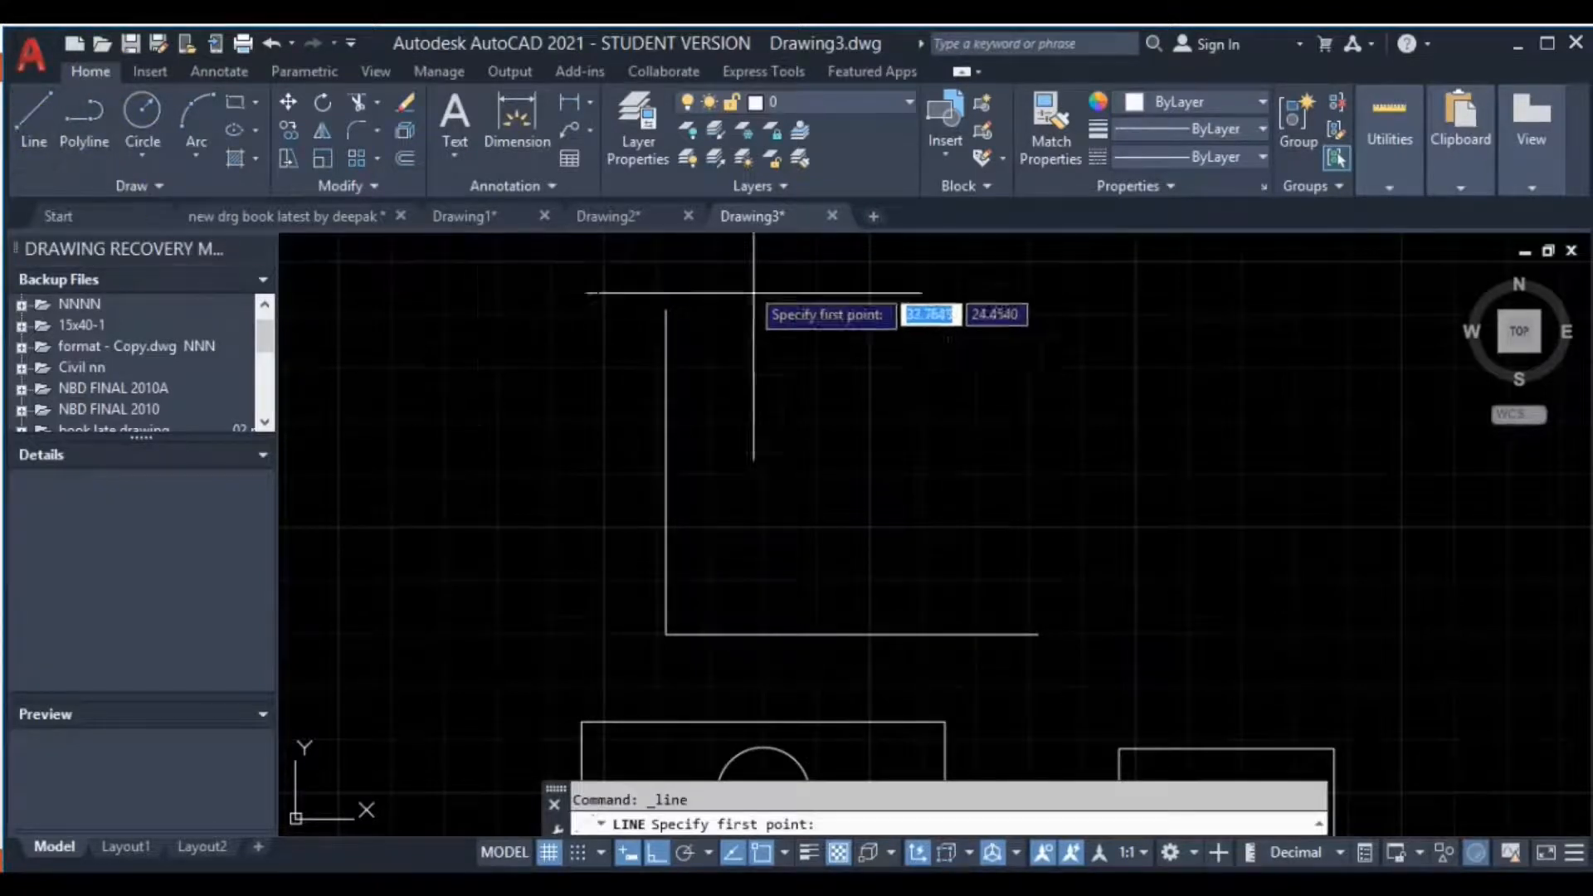
{"action": "middle_click_drag", "start_coordinate": [690, 301], "coordinate": [633, 324]}
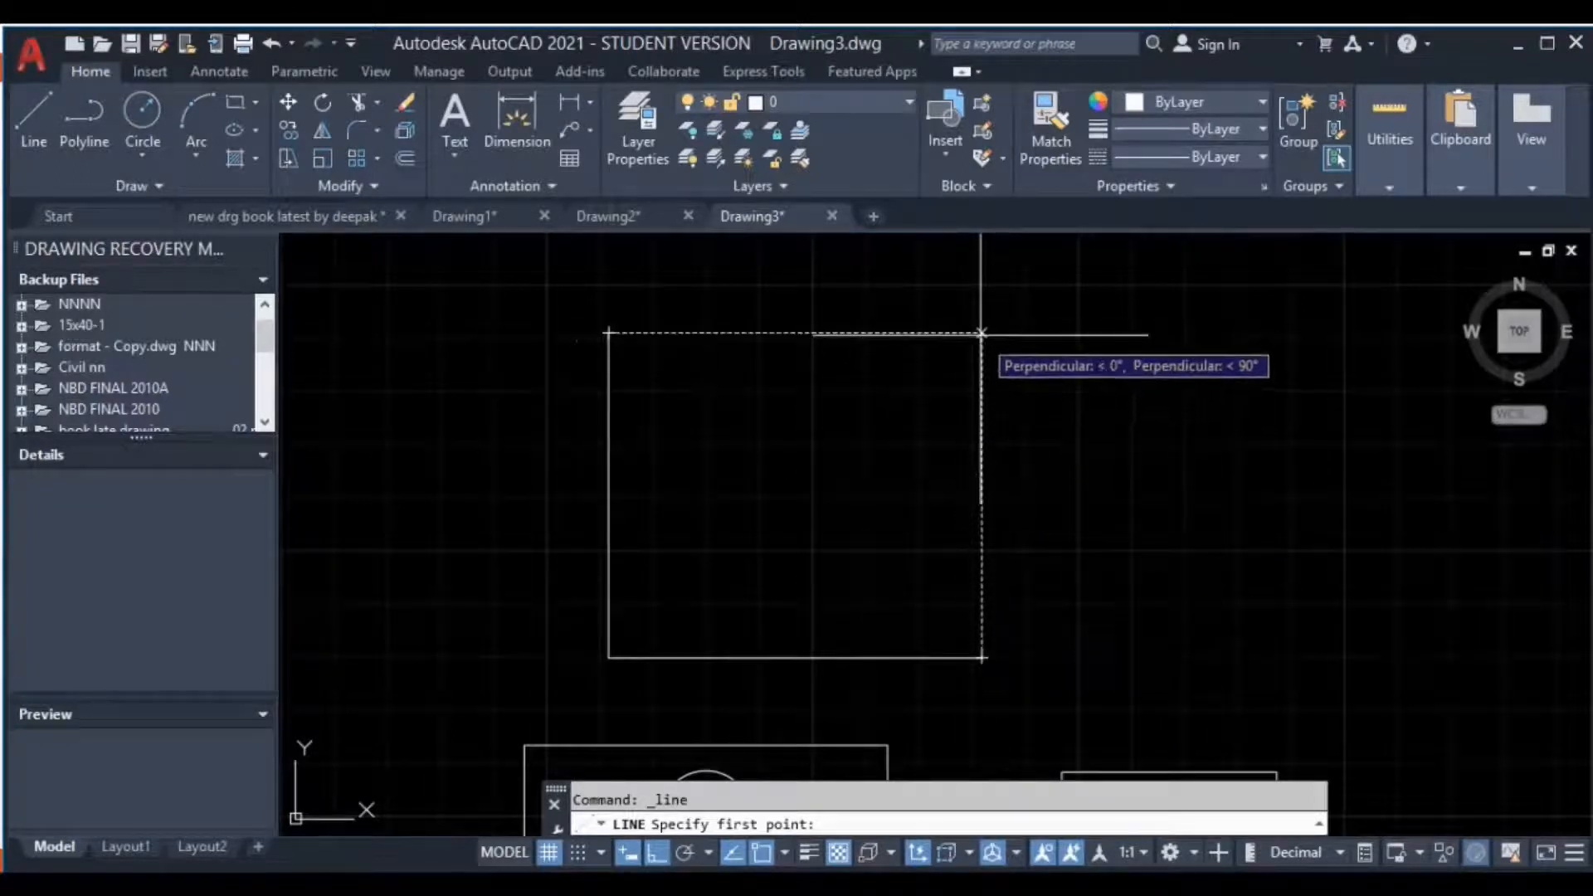
{"action": "left_click", "coordinate": [980, 332]}
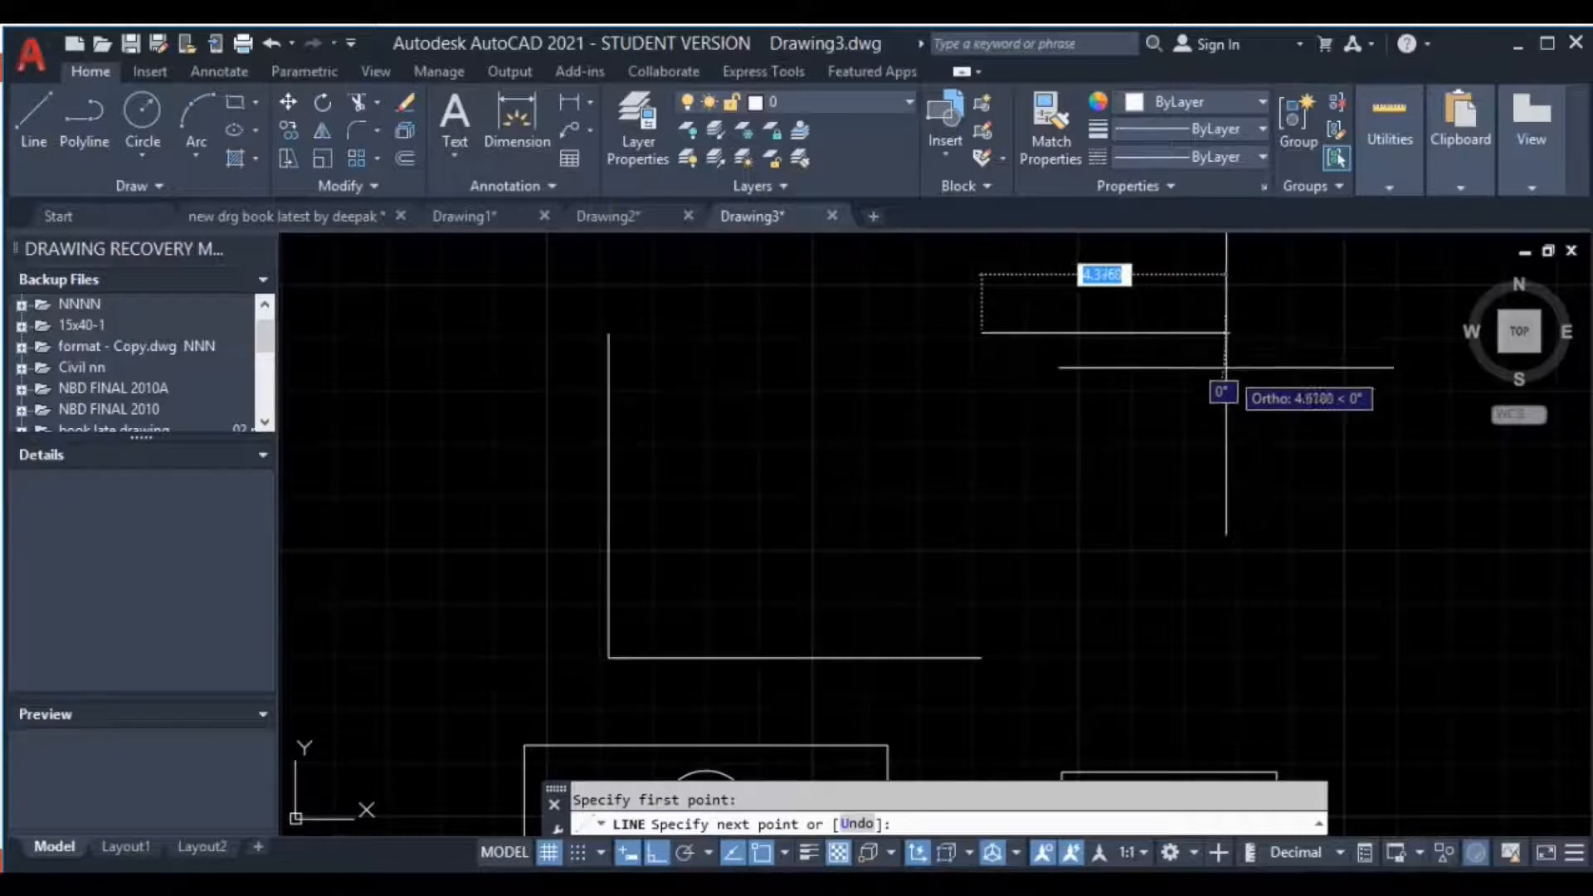
{"action": "left_click", "coordinate": [1073, 549]}
{"action": "left_click", "coordinate": [1370, 494]}
{"action": "key", "text": "Escape"}
{"action": "middle_click_drag", "start_coordinate": [1088, 446], "coordinate": [660, 621]}
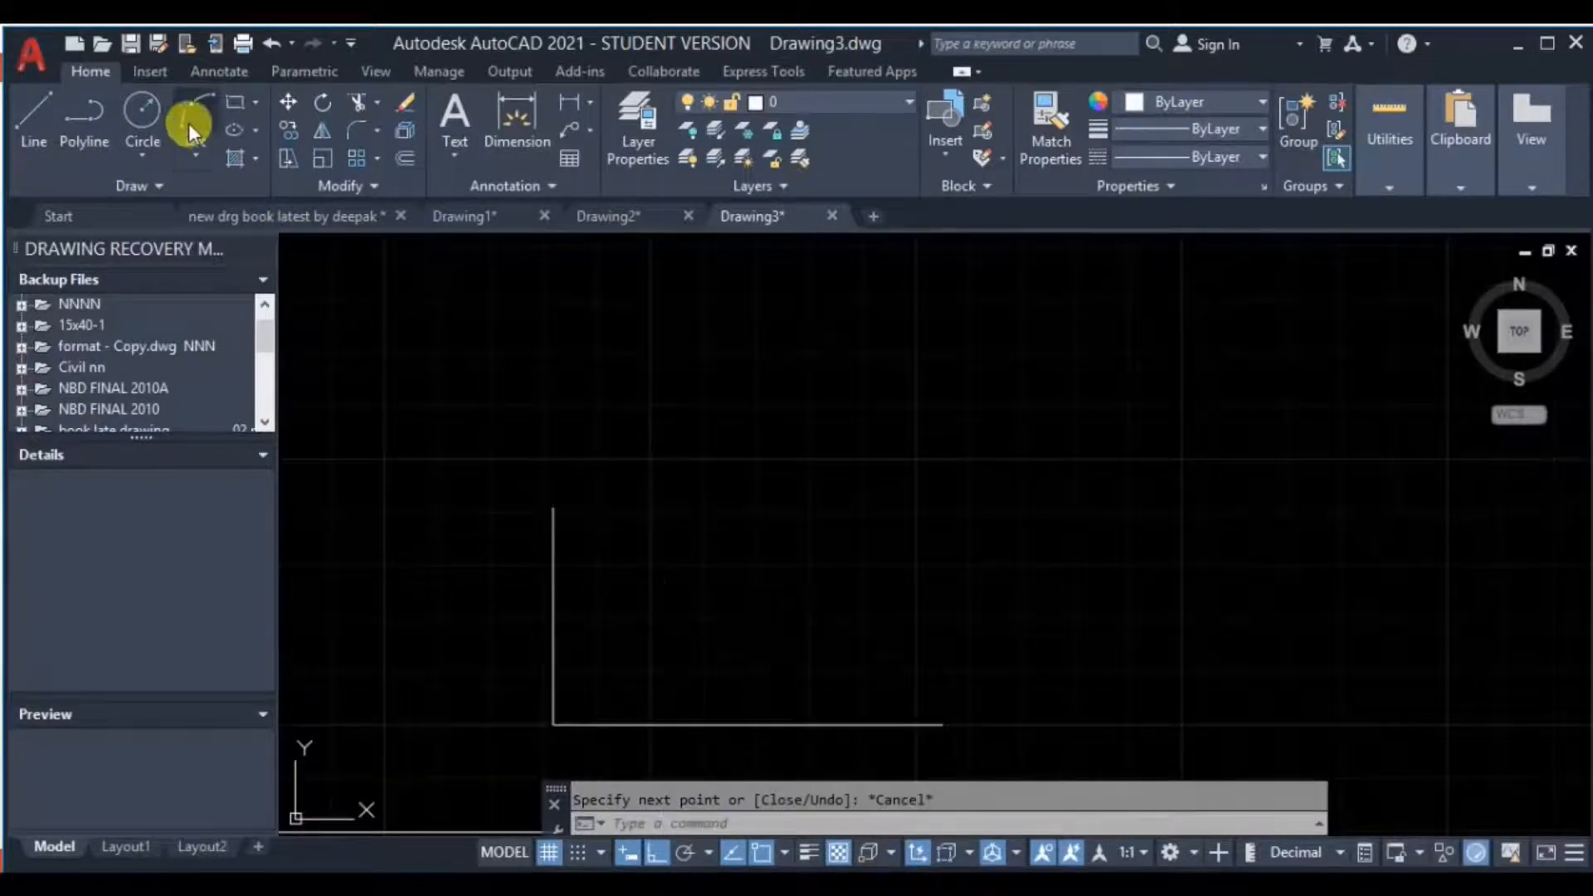
- Draw a circle with a radius of about 0.96 inside the second L, centered where the midpoints of its two lines align
{"action": "left_click", "coordinate": [144, 106]}
{"action": "middle_click_drag", "start_coordinate": [745, 464], "coordinate": [729, 345]}
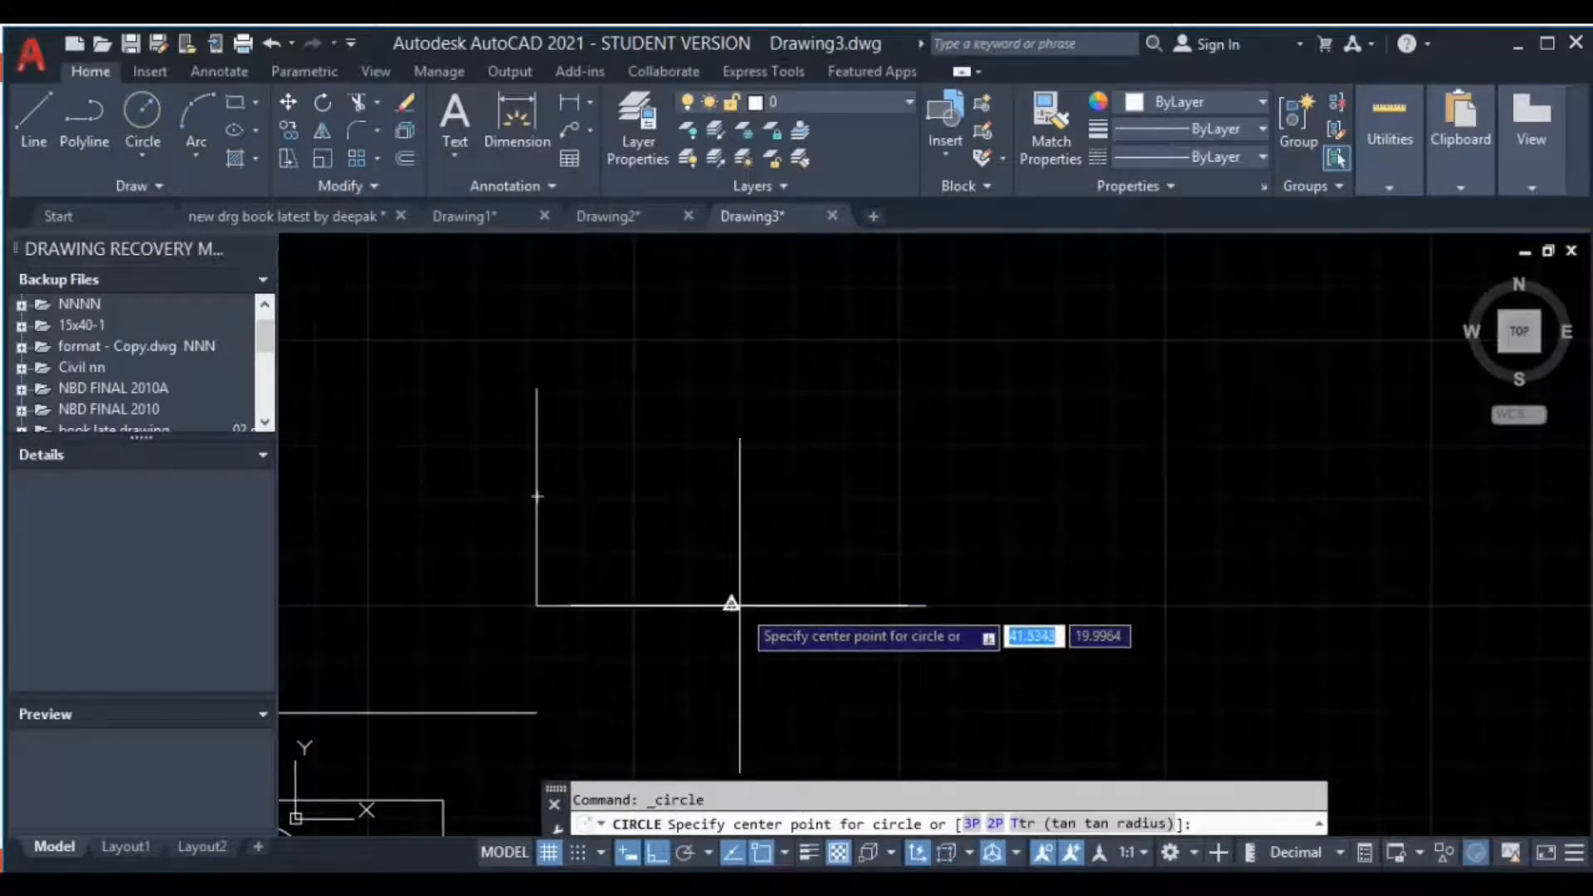
{"action": "left_click", "coordinate": [731, 497]}
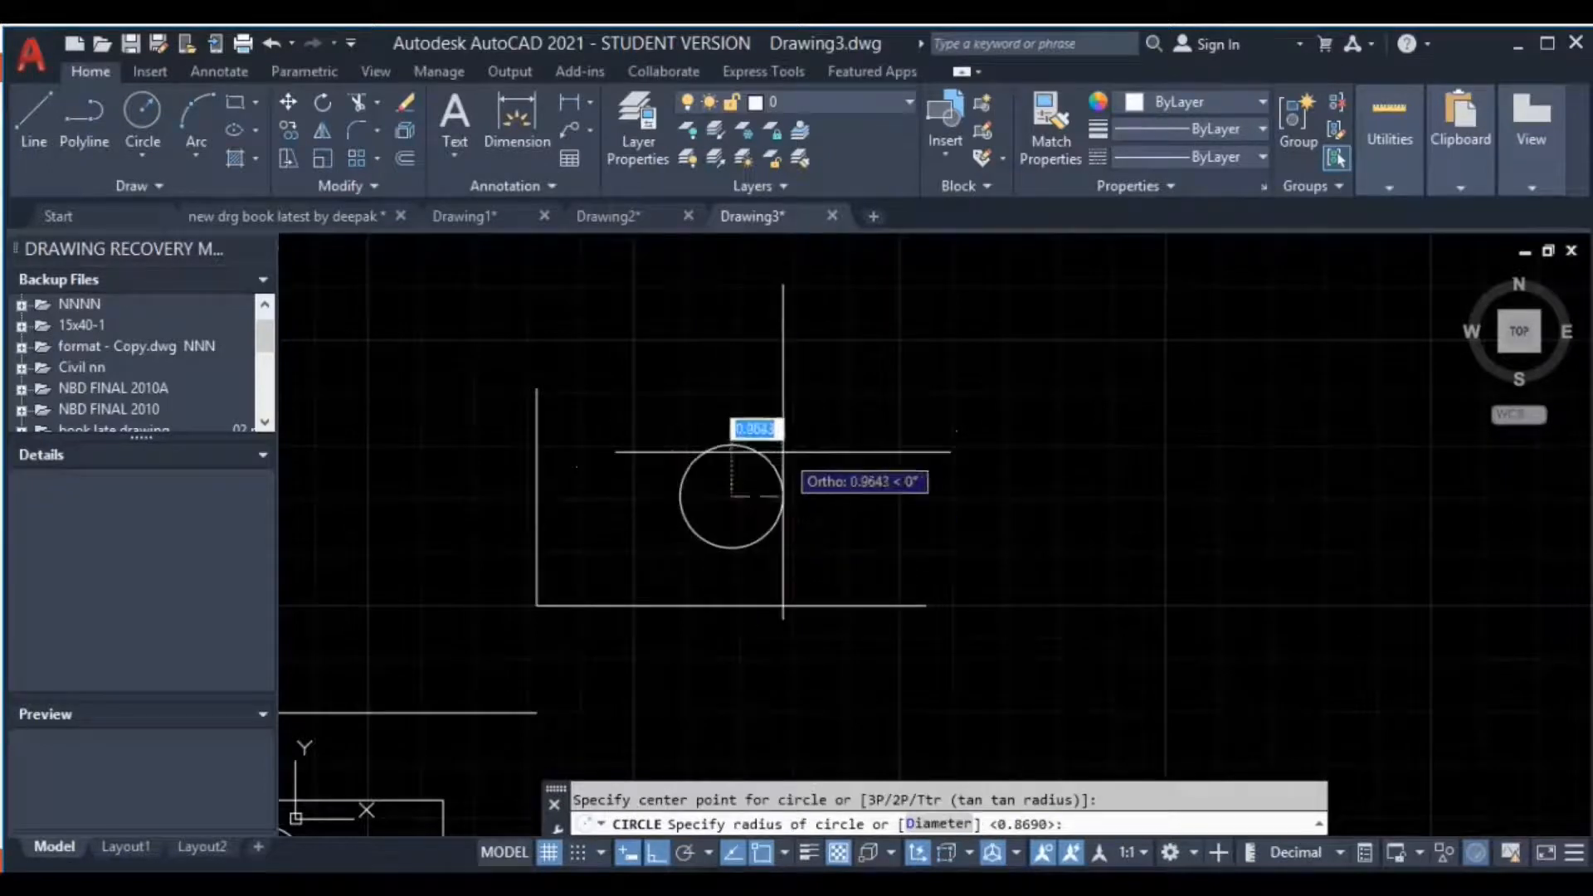
{"action": "scroll", "coordinate": [893, 480], "scroll_direction": "down", "scroll_amount": 2}
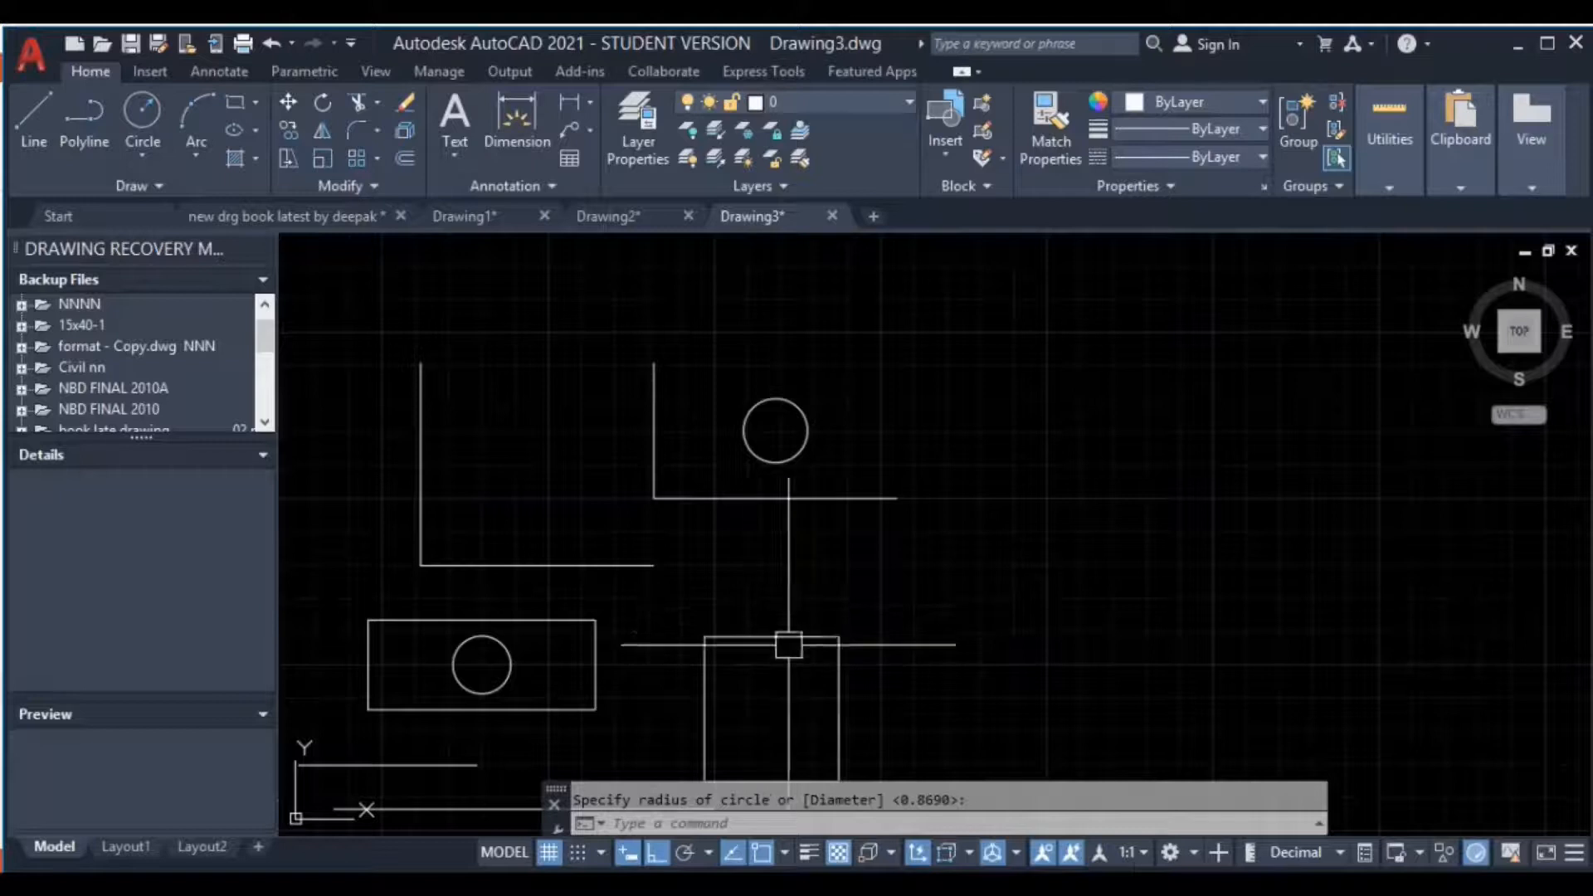
- Switch Object Snap Tracking off and back on, checking the cursor without reference lines using the Circle command
{"action": "left_click", "coordinate": [732, 852]}
{"action": "middle_click_drag", "start_coordinate": [1003, 660], "coordinate": [1130, 670]}
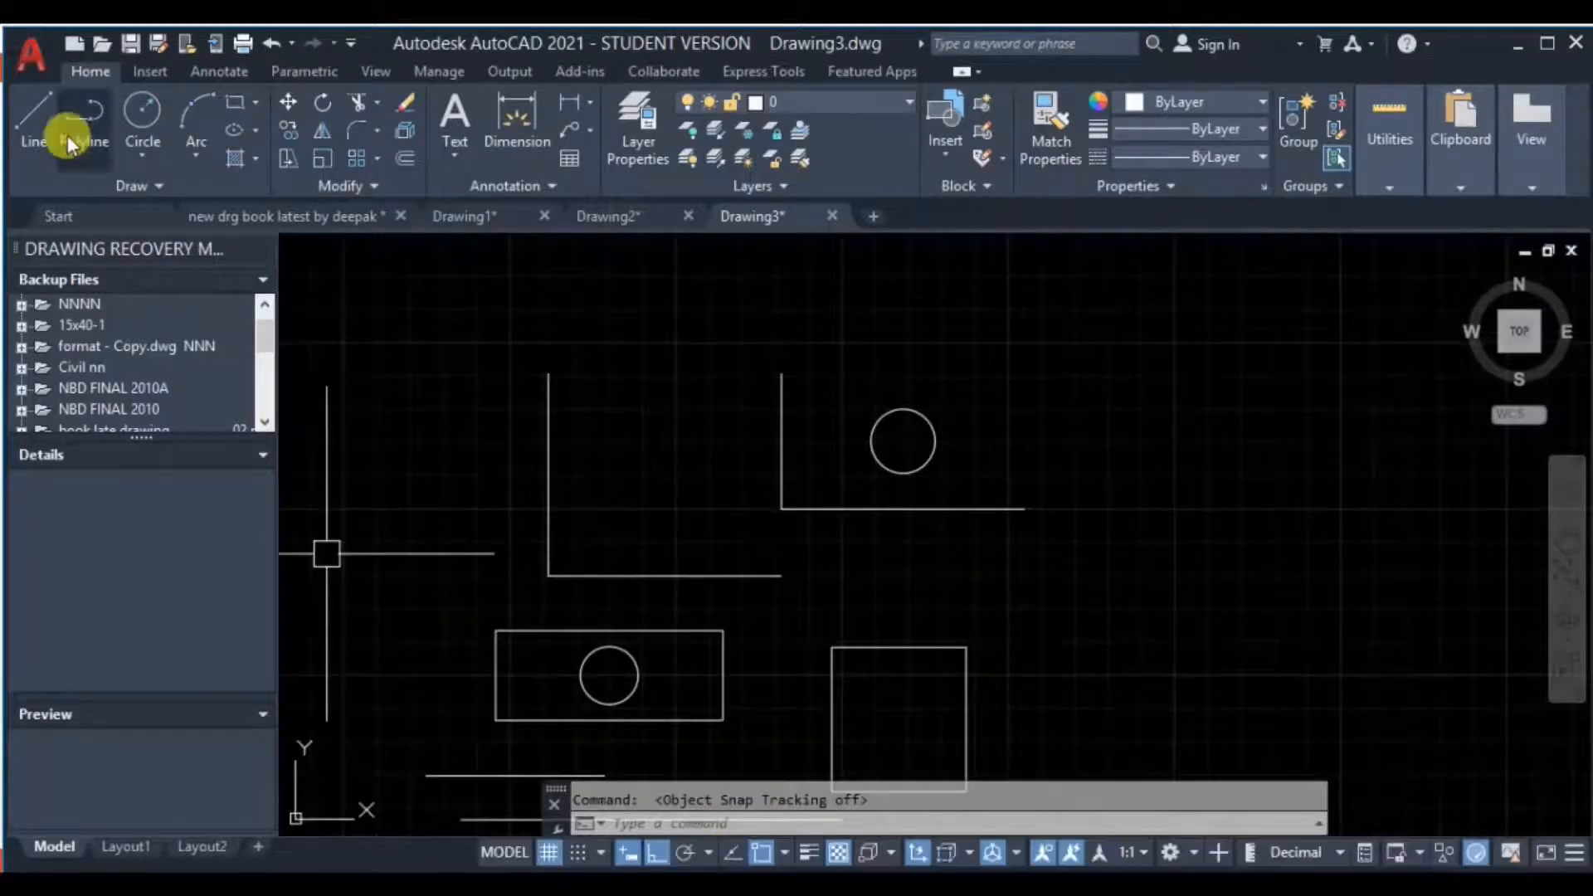
{"action": "scroll", "coordinate": [149, 114], "scroll_direction": "up", "scroll_amount": 2}
{"action": "left_click", "coordinate": [154, 111]}
{"action": "middle_click_drag", "start_coordinate": [826, 723], "coordinate": [768, 592]}
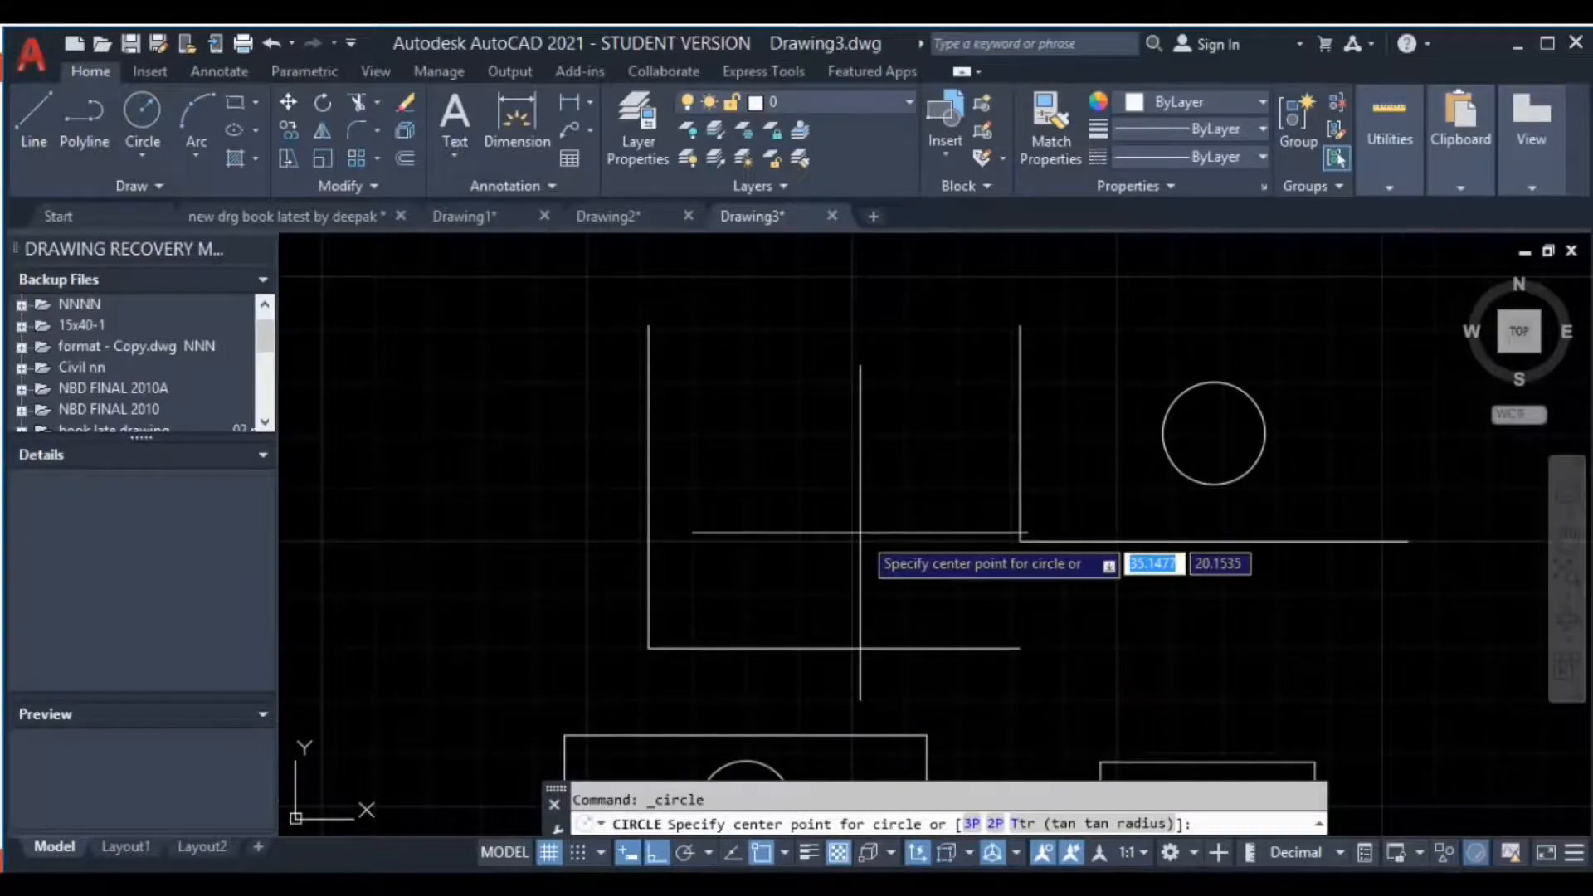
{"action": "key", "text": "Escape"}
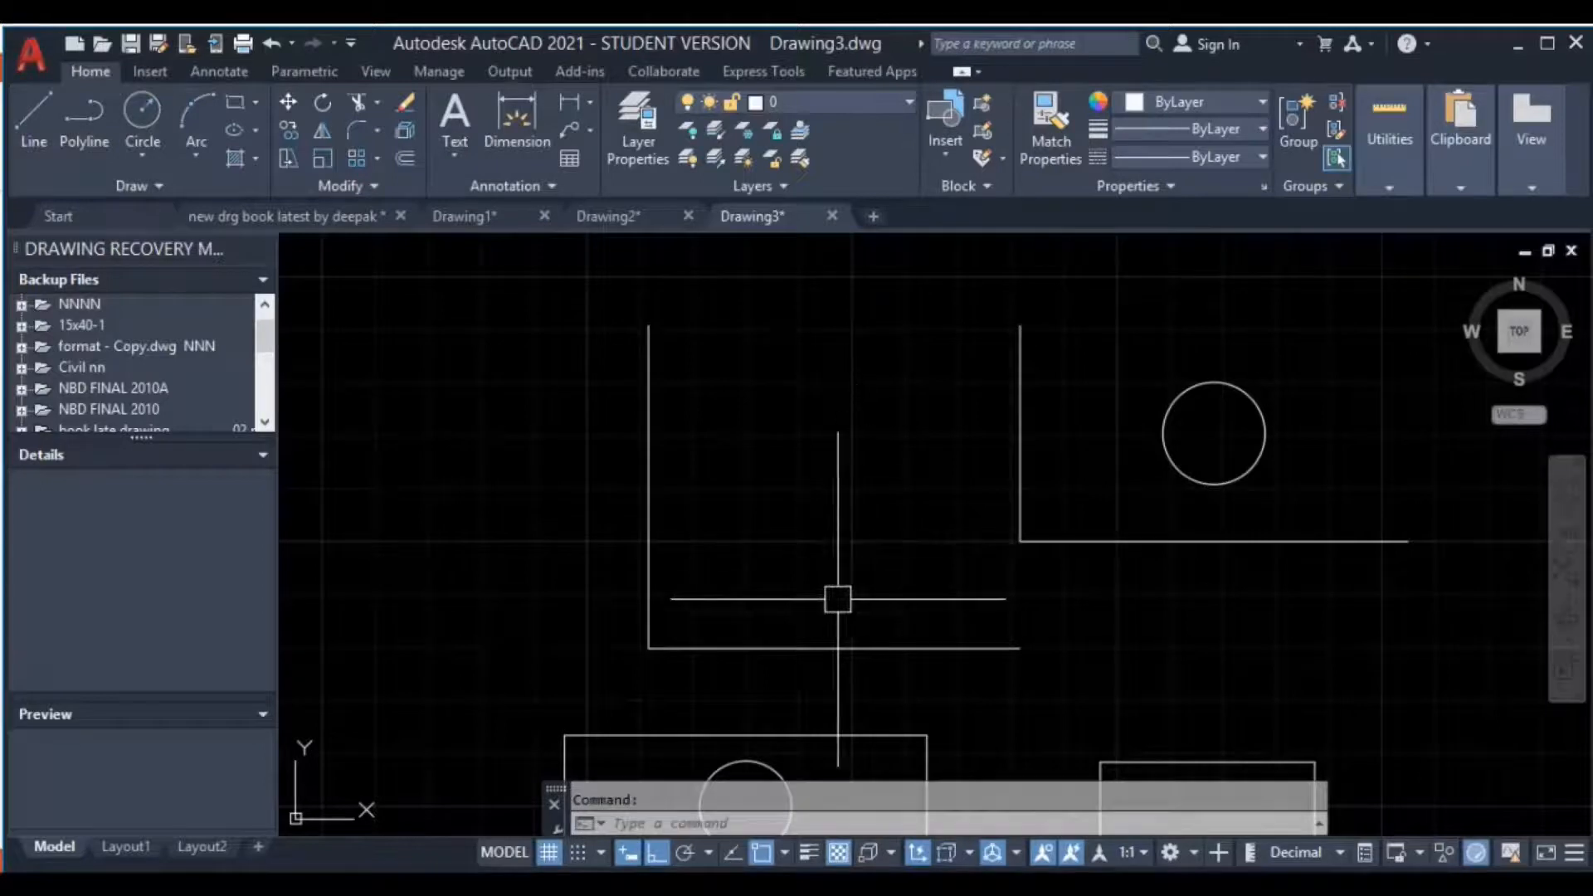
{"action": "left_click", "coordinate": [730, 850]}
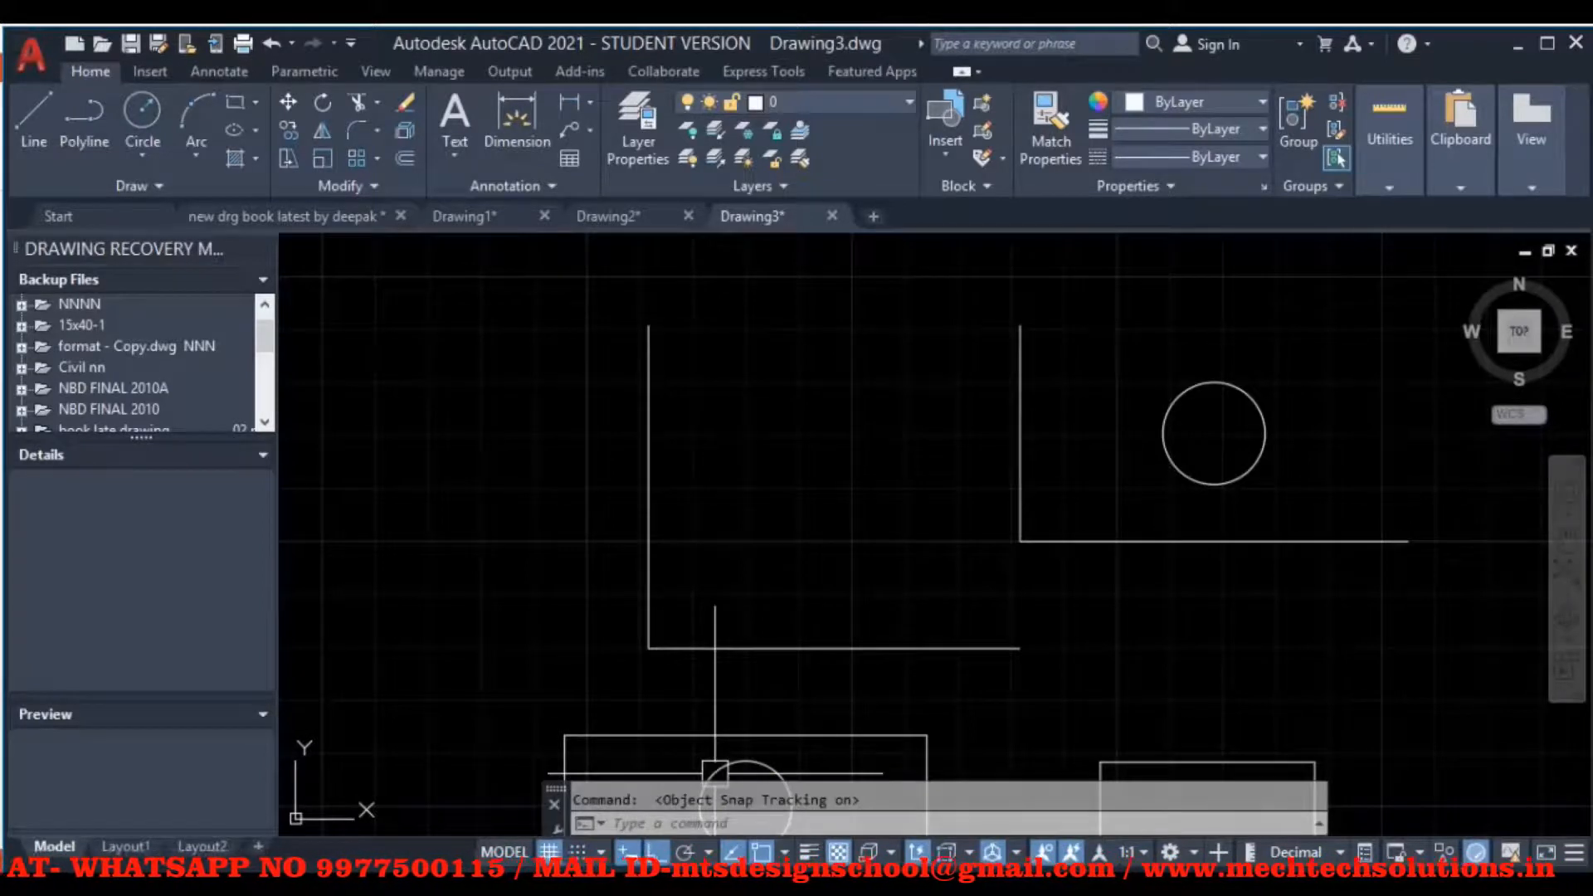
- Start the Line command and switch Dynamic Input off and back on to compare the prompts at the cursor
{"action": "mouse_move", "coordinate": [829, 613]}
{"action": "middle_mouse_down"}
{"action": "mouse_move", "coordinate": [820, 498]}
{"action": "mouse_move", "coordinate": [796, 681]}
{"action": "middle_mouse_up"}
{"action": "scroll", "coordinate": [823, 498], "scroll_direction": "down", "scroll_amount": 2}
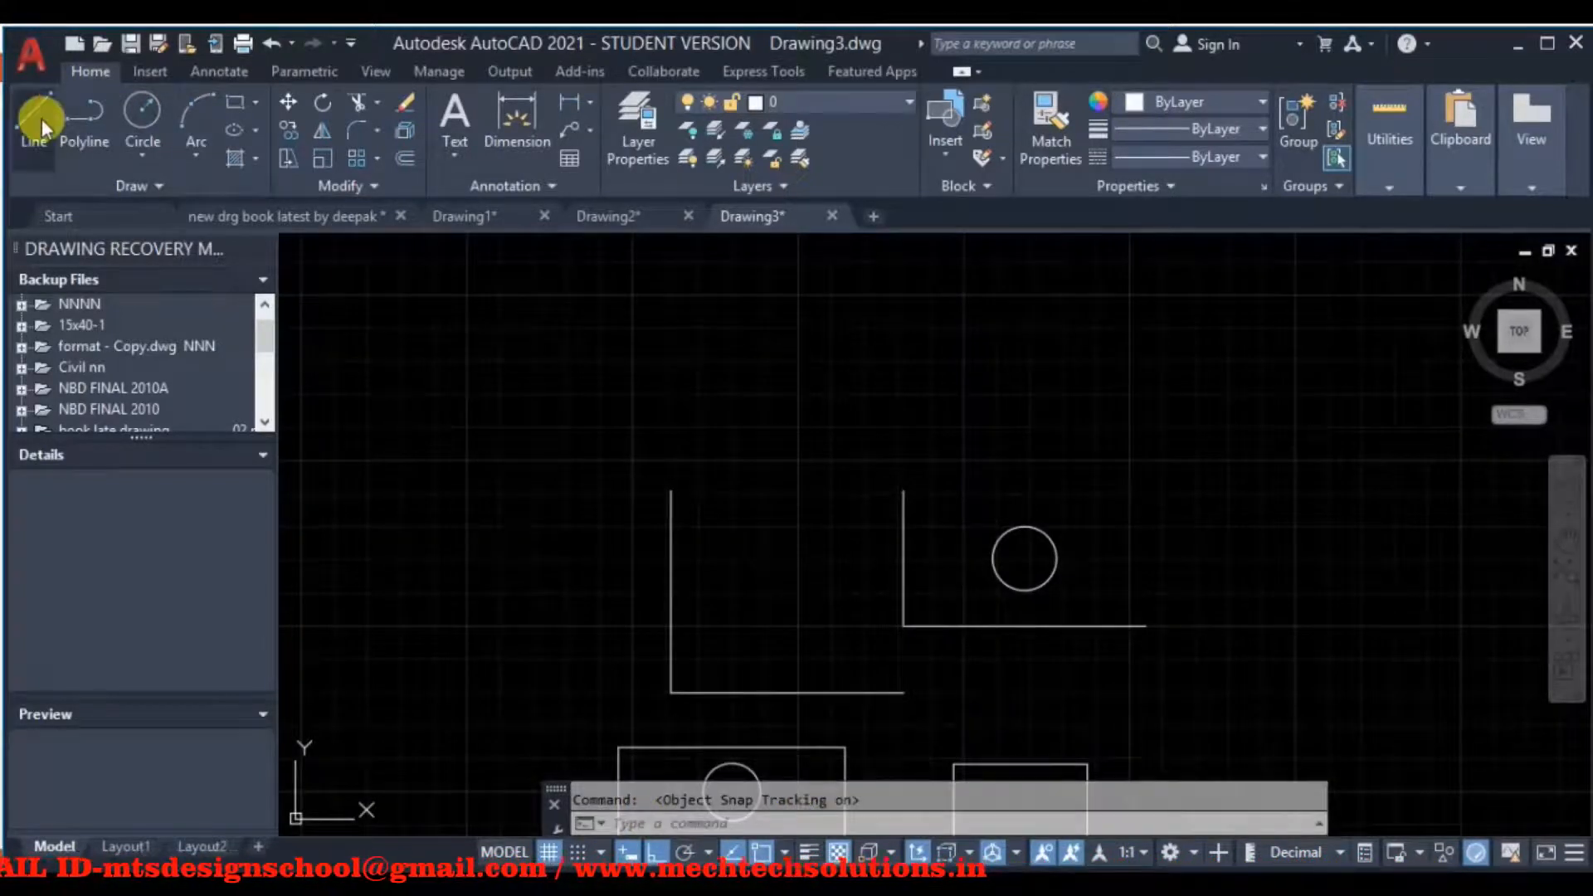
{"action": "left_click", "coordinate": [42, 118]}
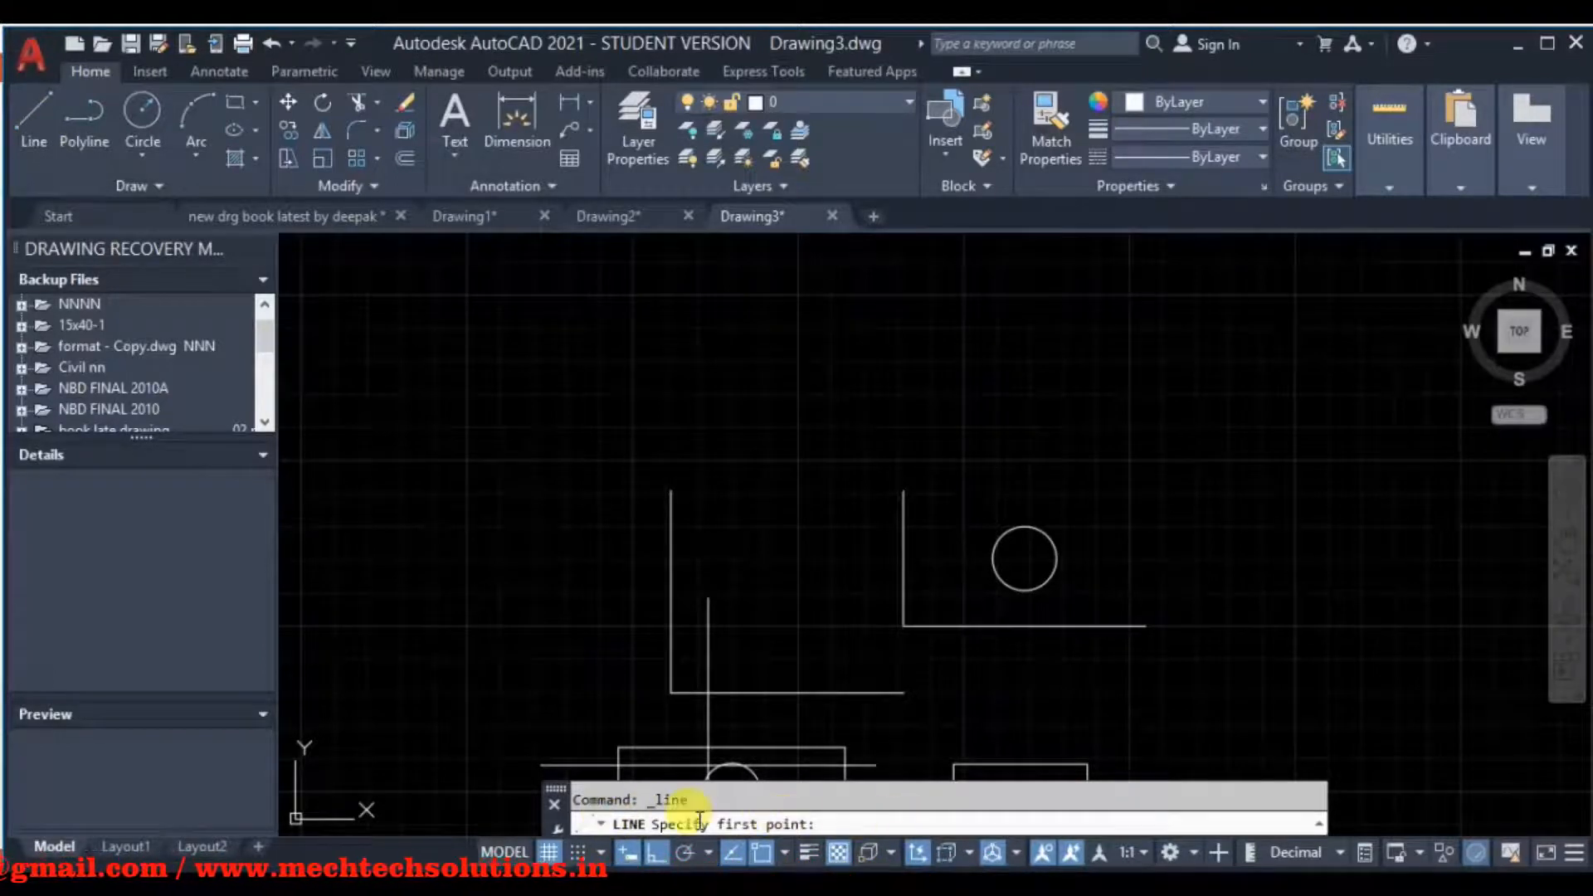
{"action": "middle_click_drag", "start_coordinate": [722, 548], "coordinate": [705, 659]}
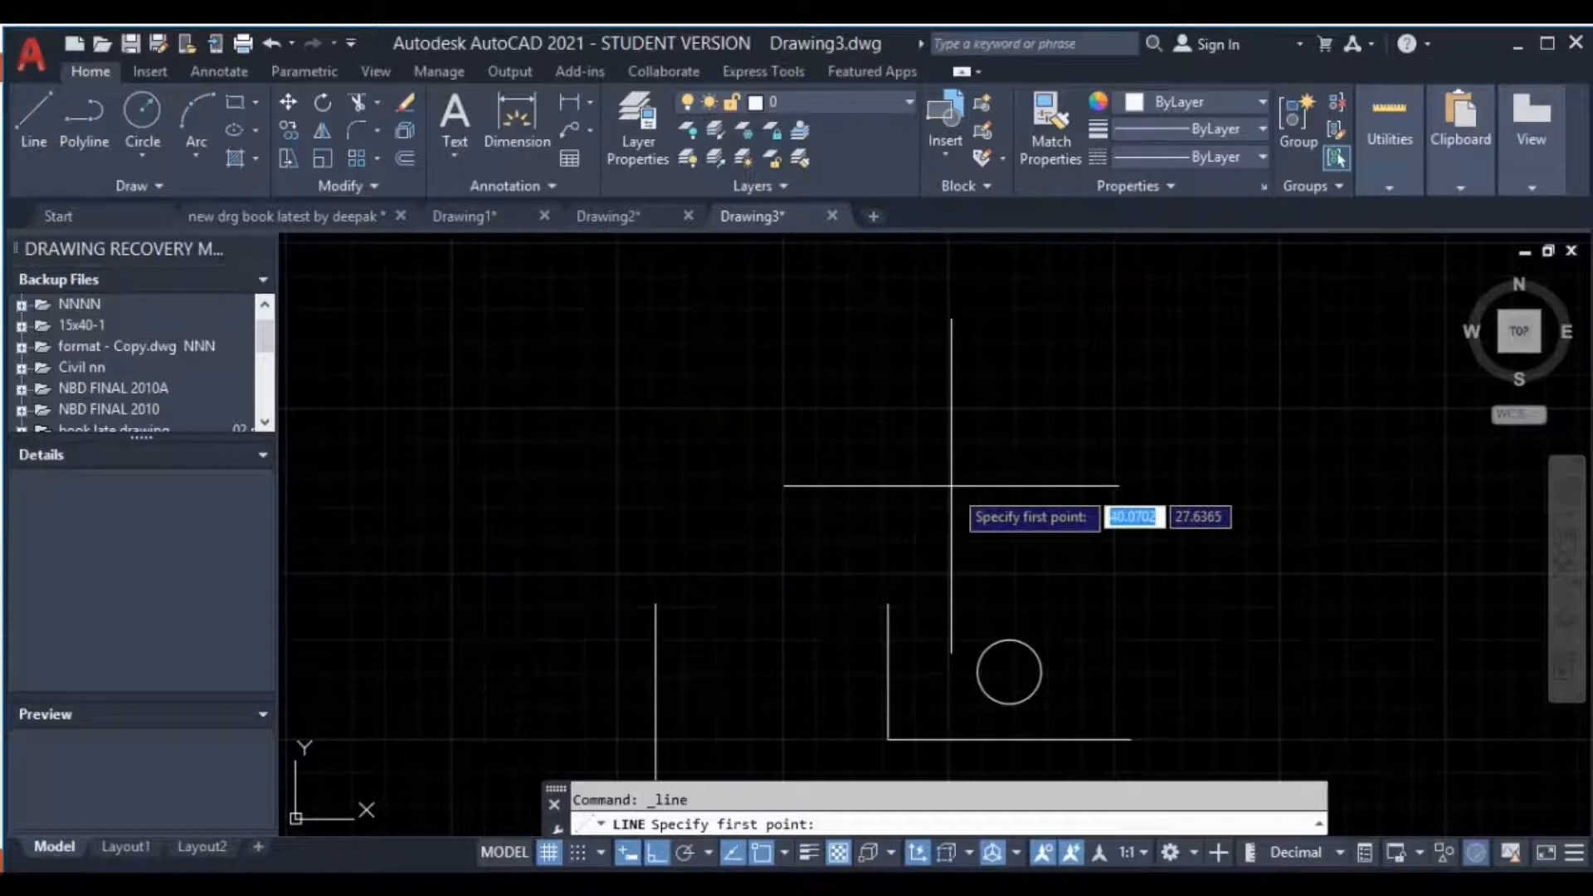
{"action": "left_click", "coordinate": [628, 854]}
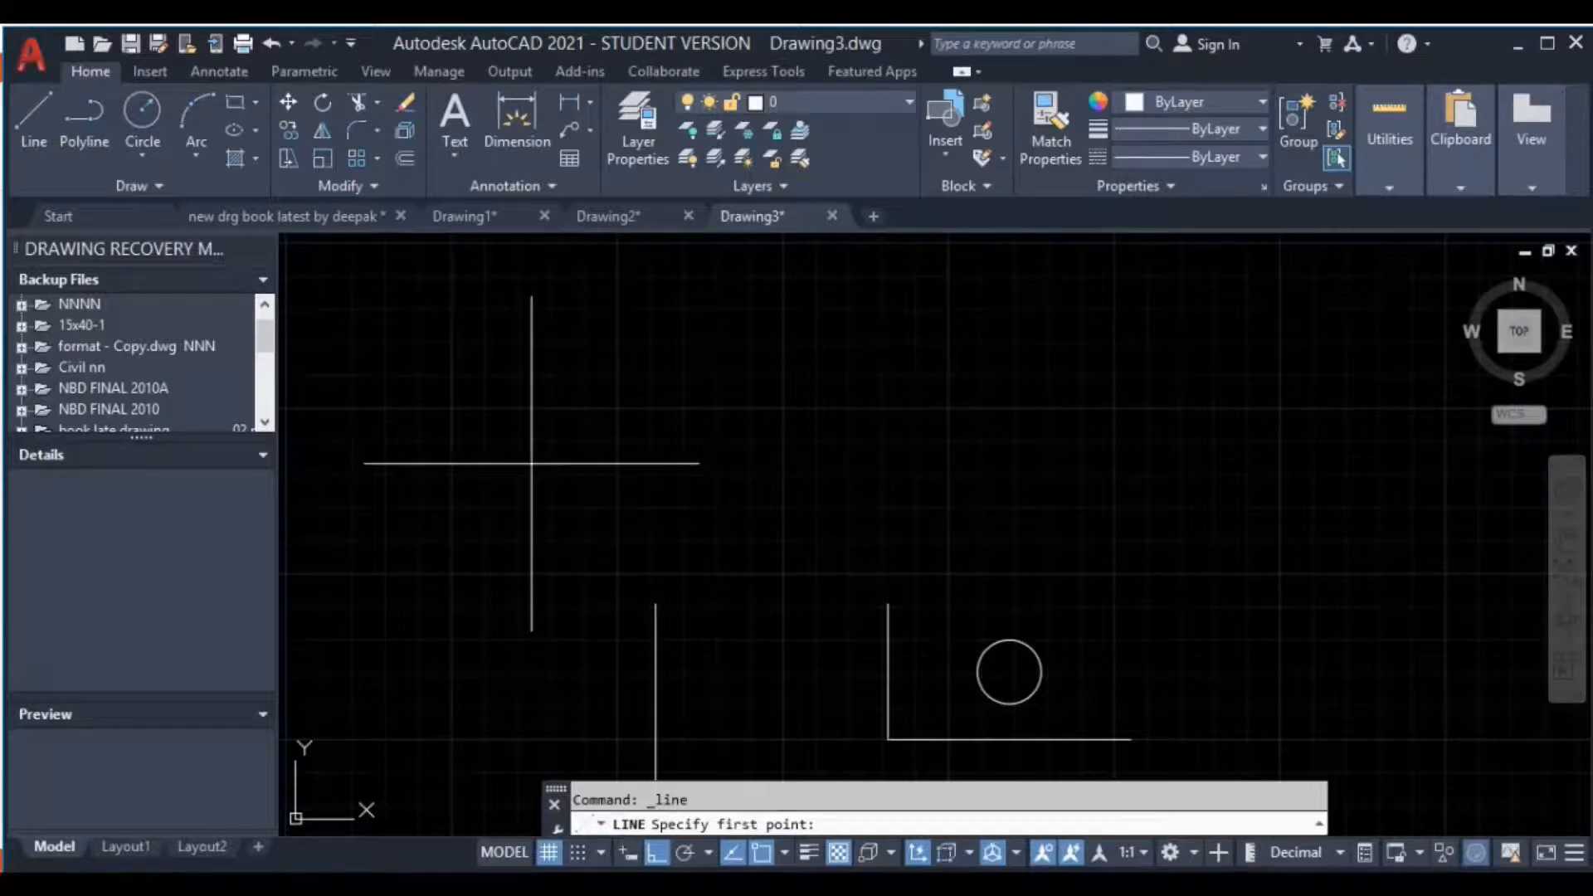
{"action": "left_click", "coordinate": [628, 853]}
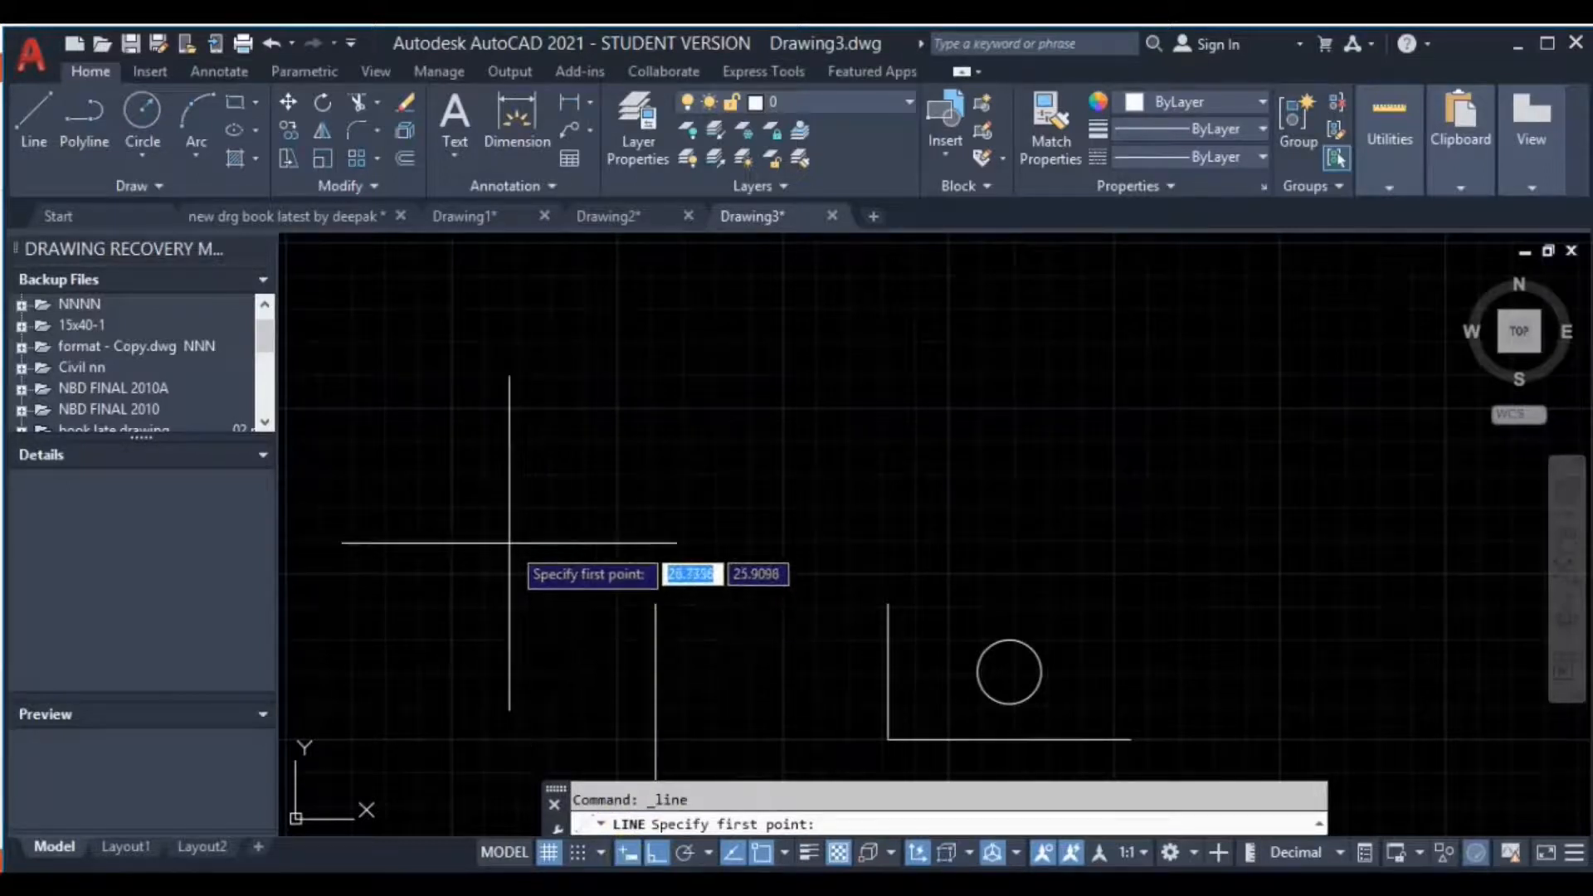
{"action": "left_click", "coordinate": [770, 820]}
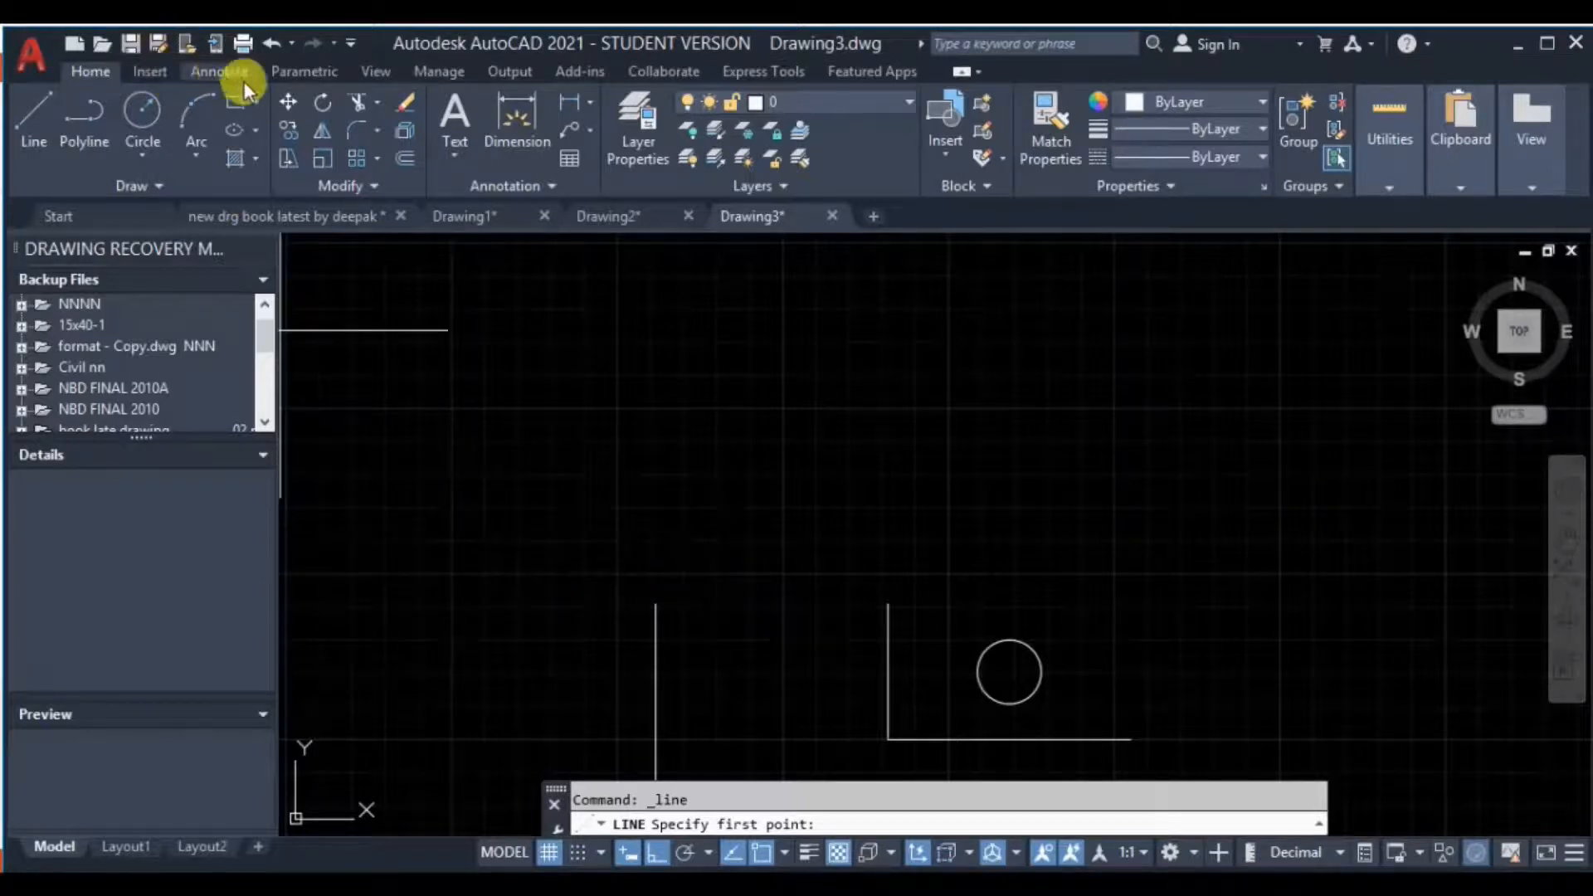
- Draw a 10 by 5 rectangle above the first L, entering its dimensions through Dynamic Input
{"action": "left_click", "coordinate": [233, 102]}
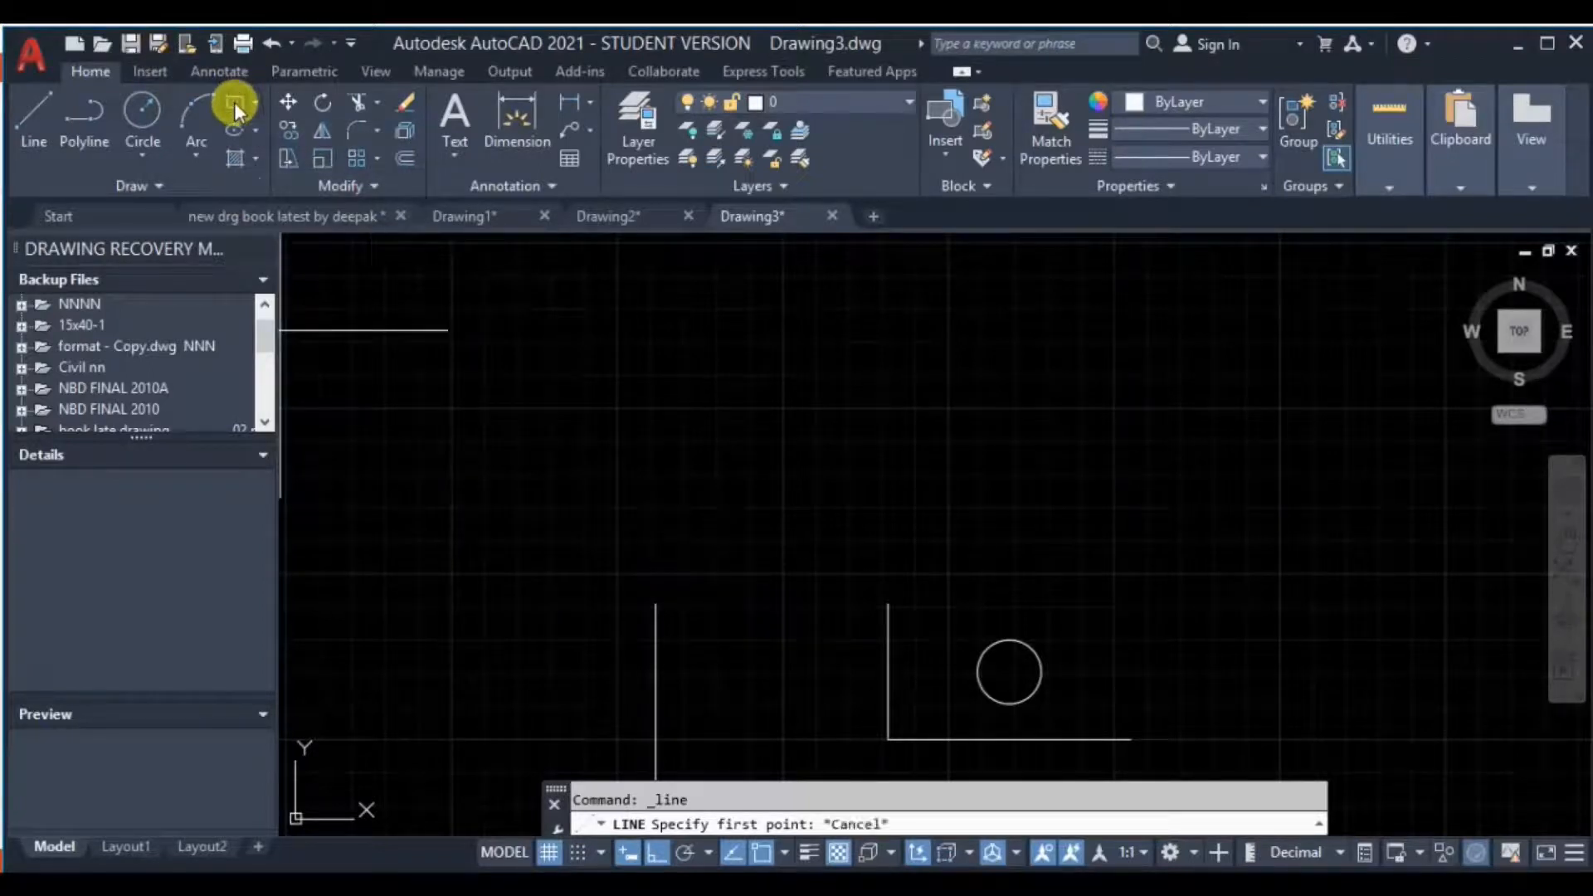
{"action": "left_click", "coordinate": [459, 371]}
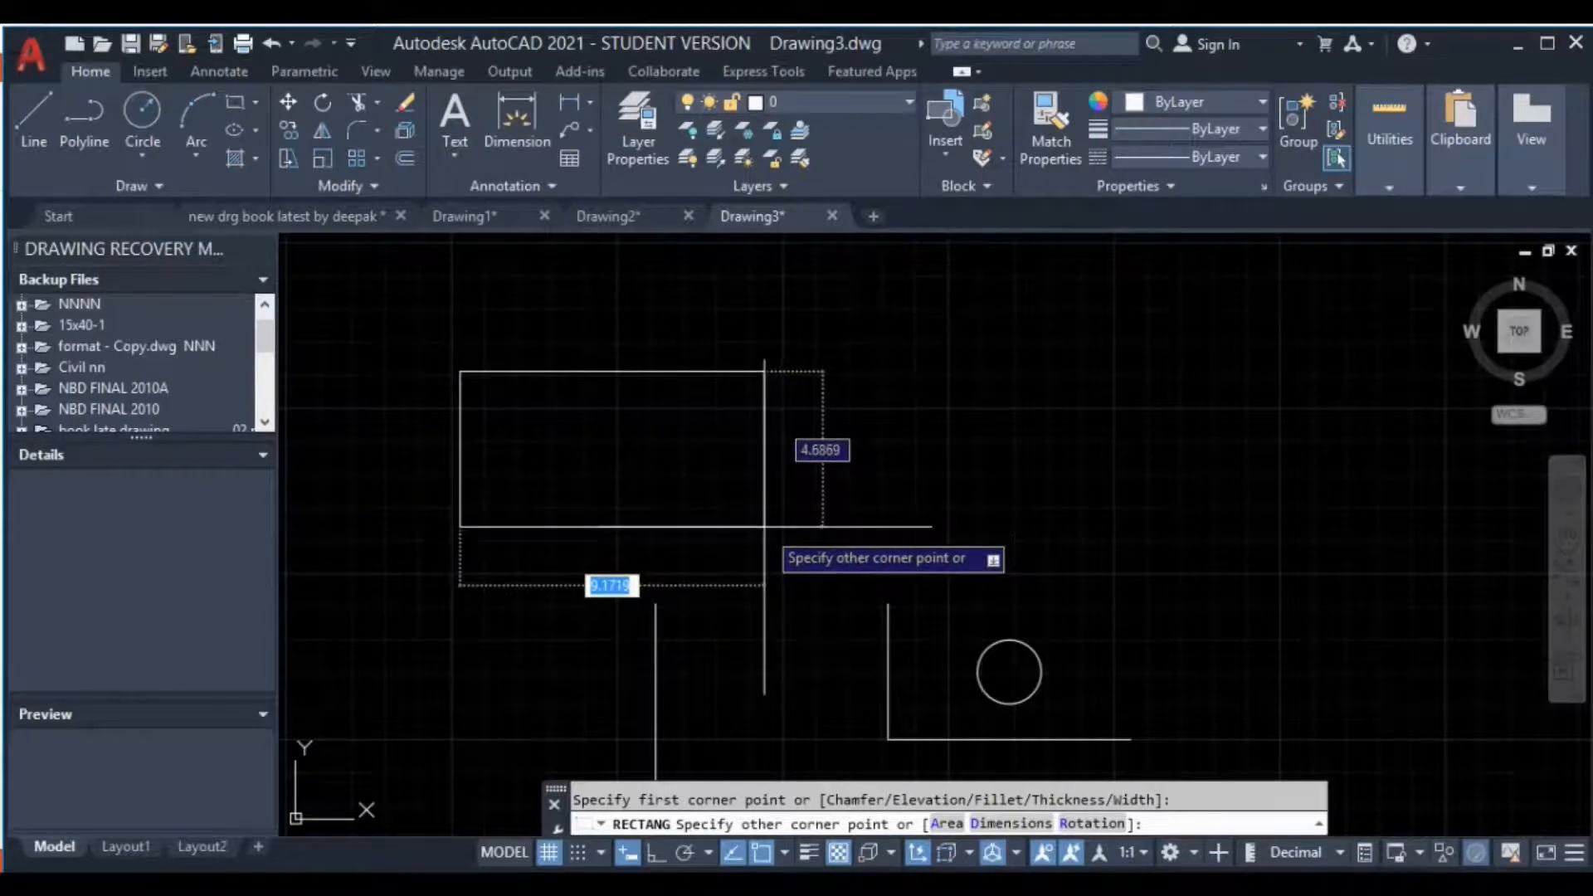
{"action": "type", "text": "10"}
{"action": "key", "text": "Tab"}
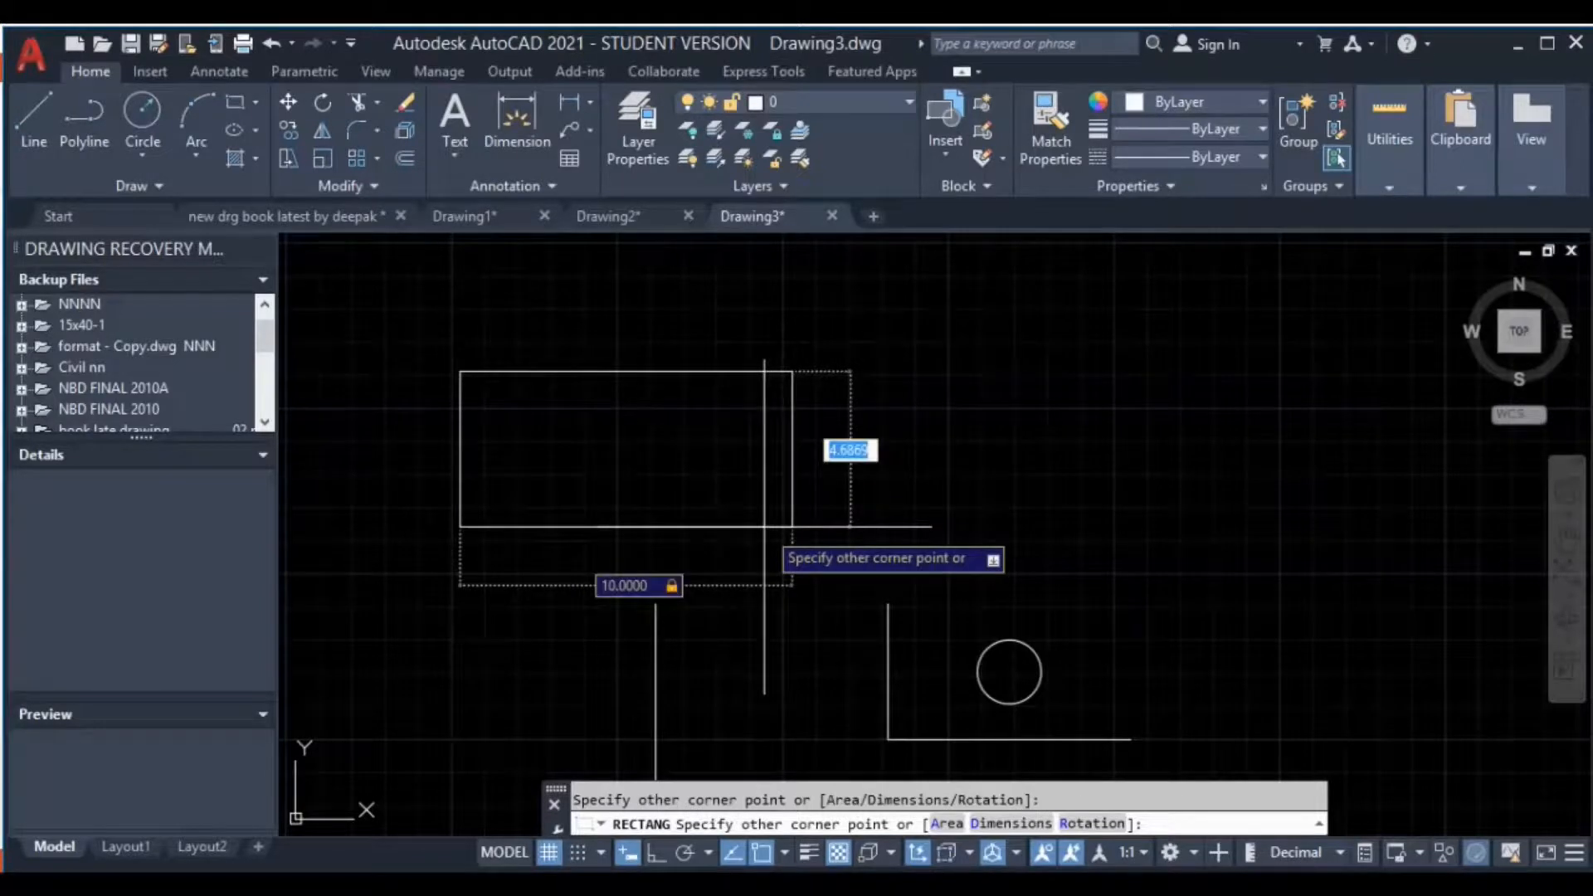
{"action": "key", "text": "Return"}
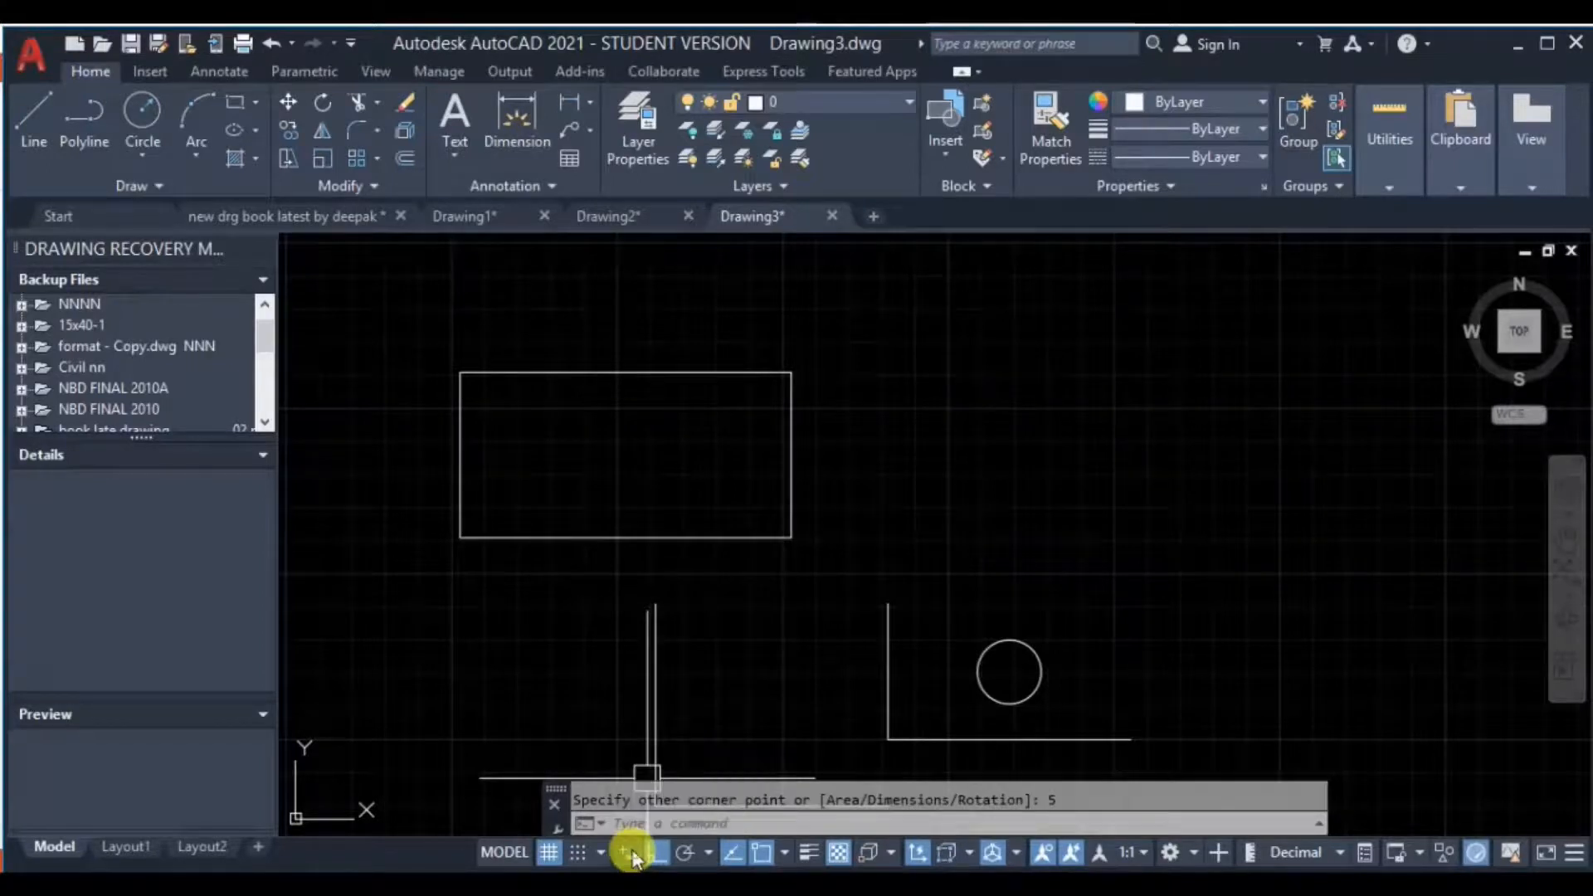
- Try drawing a rectangle to the right of the 10 by 5 one with Dynamic Input off, and cancel it
{"action": "left_click", "coordinate": [235, 101]}
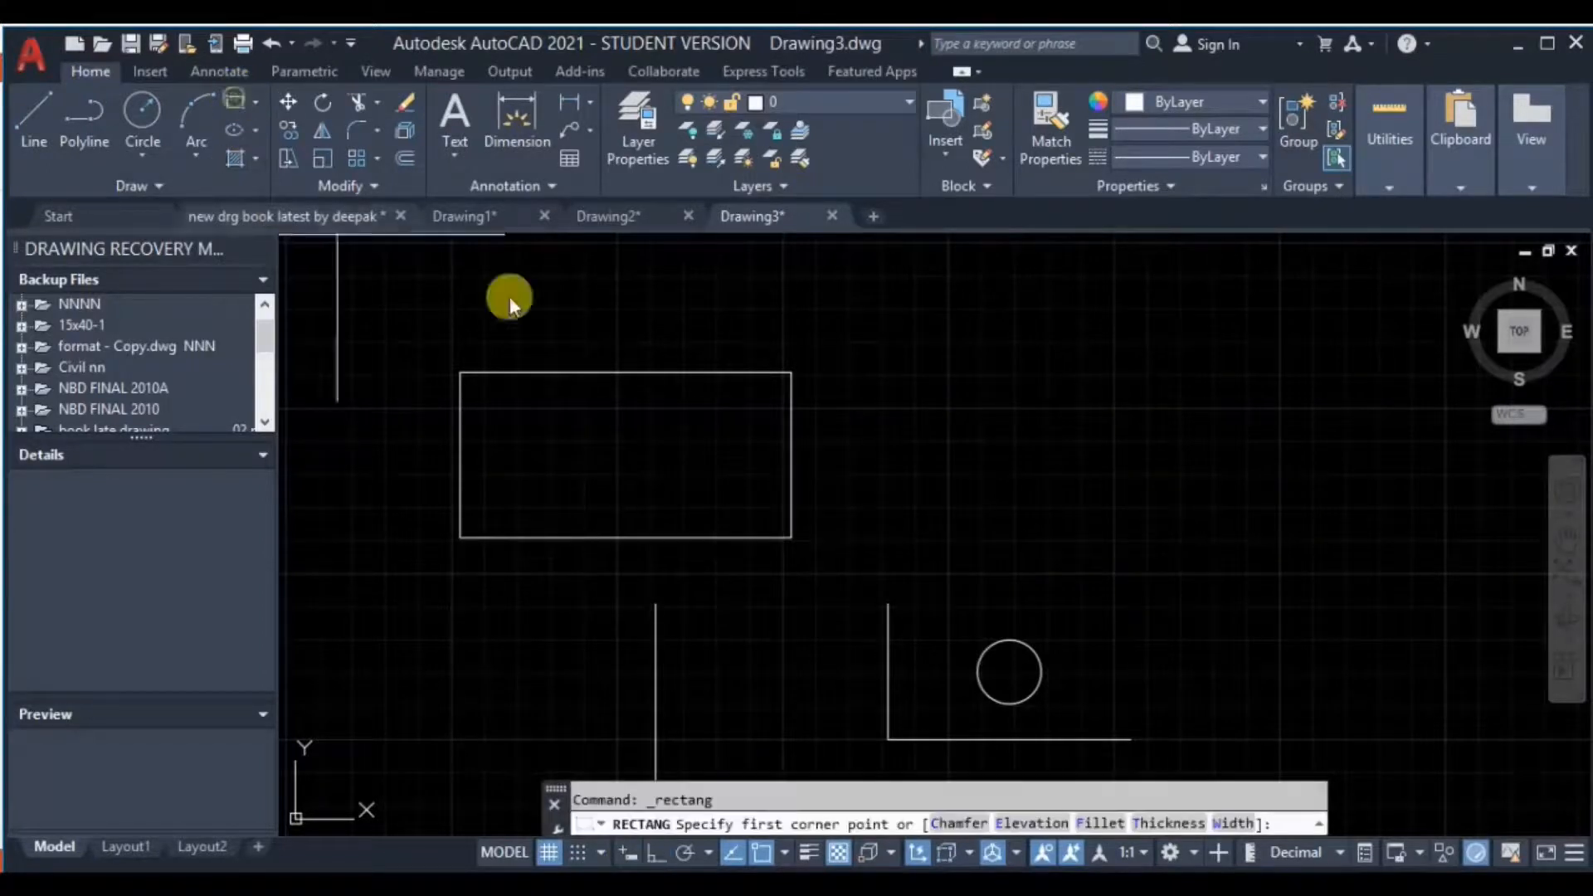
{"action": "left_click", "coordinate": [959, 362]}
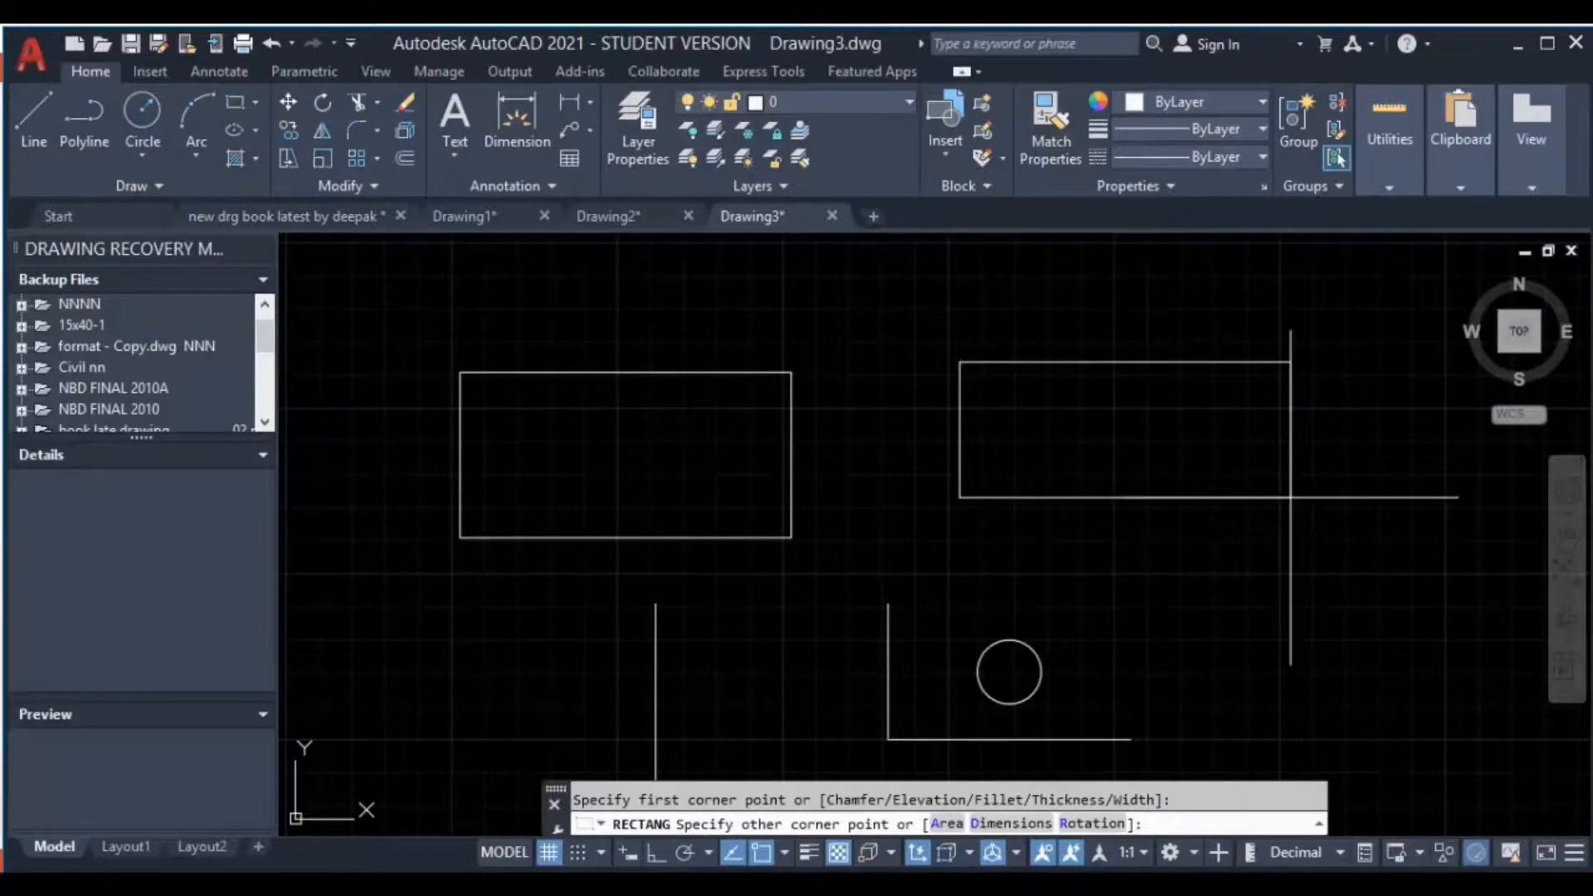
{"action": "key", "text": "Escape"}
{"action": "left_click", "coordinate": [623, 855]}
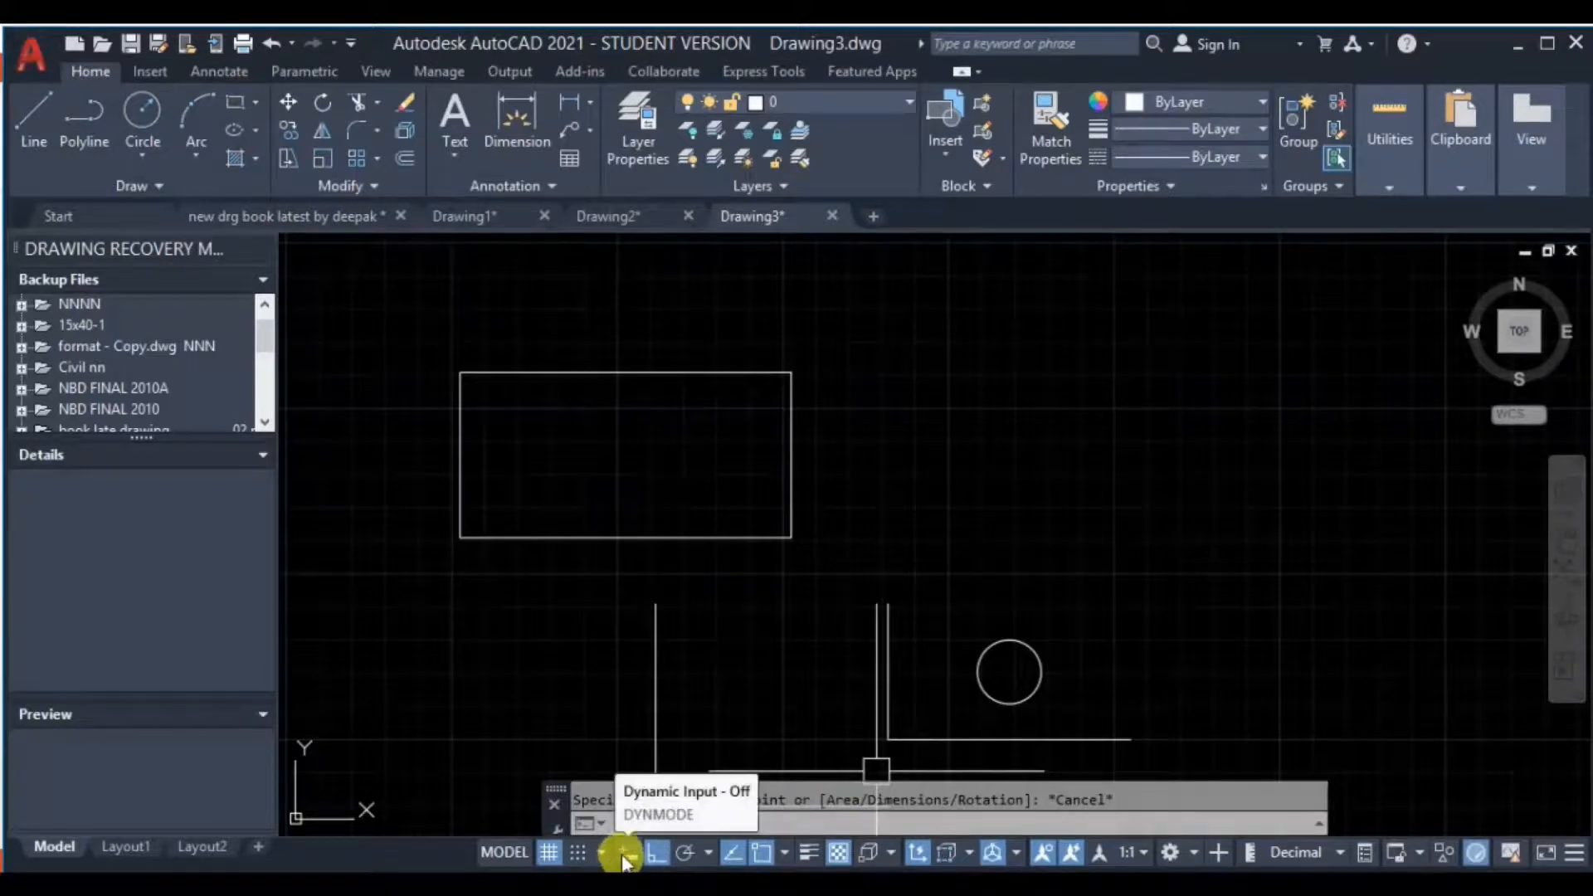
- Start a line to the right of the 10 by 5 rectangle, turn off Ortho mode and turn Dynamic Input back on
{"action": "left_click", "coordinate": [31, 121]}
{"action": "left_click", "coordinate": [939, 506]}
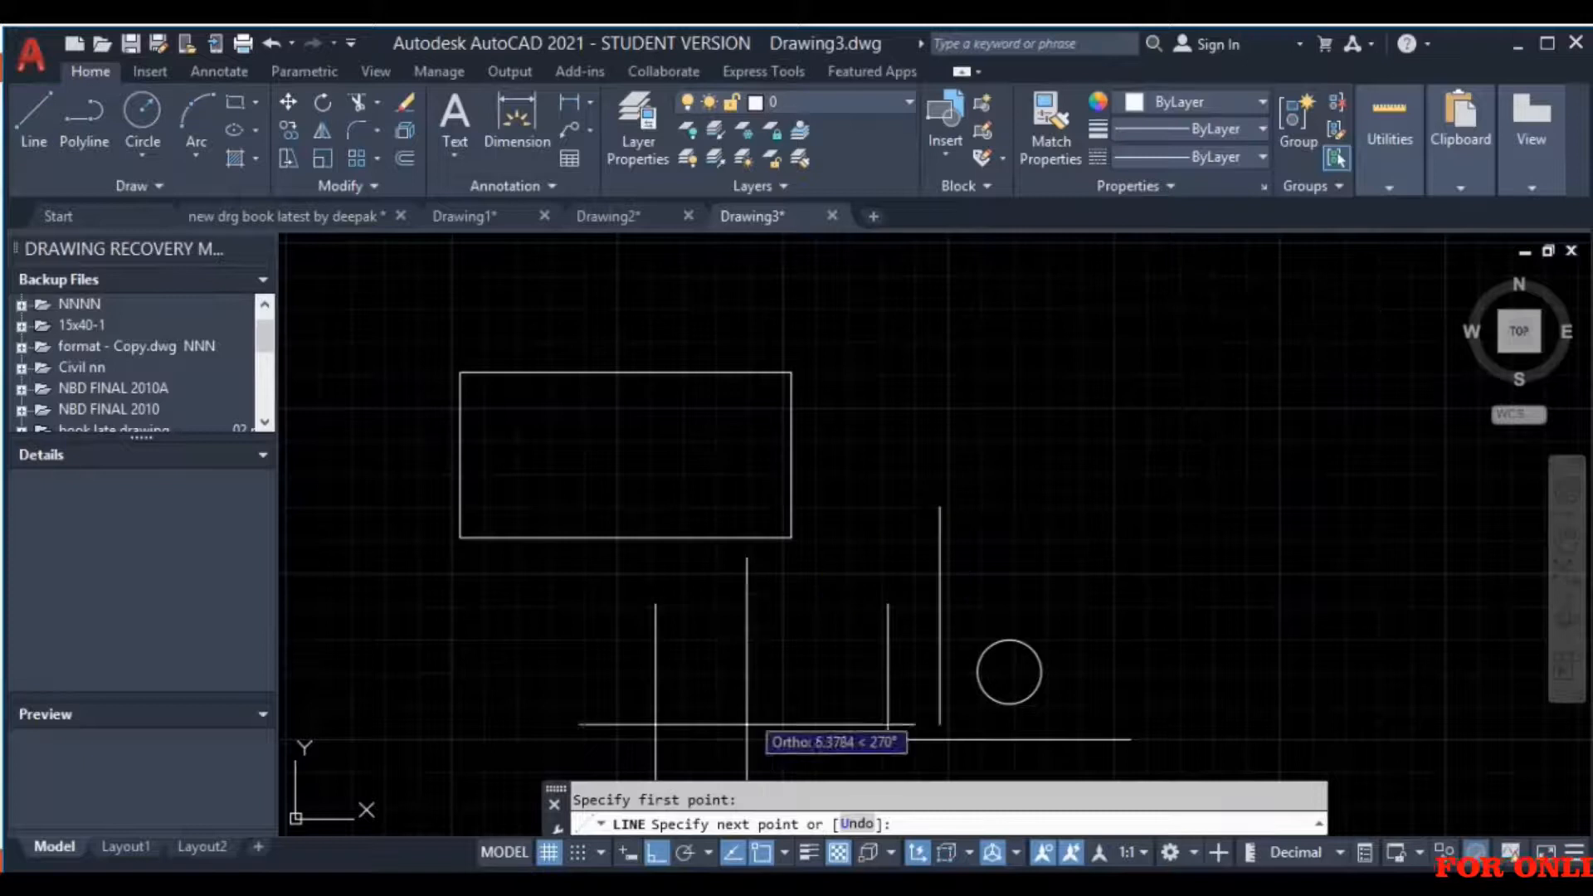
{"action": "left_click", "coordinate": [656, 857]}
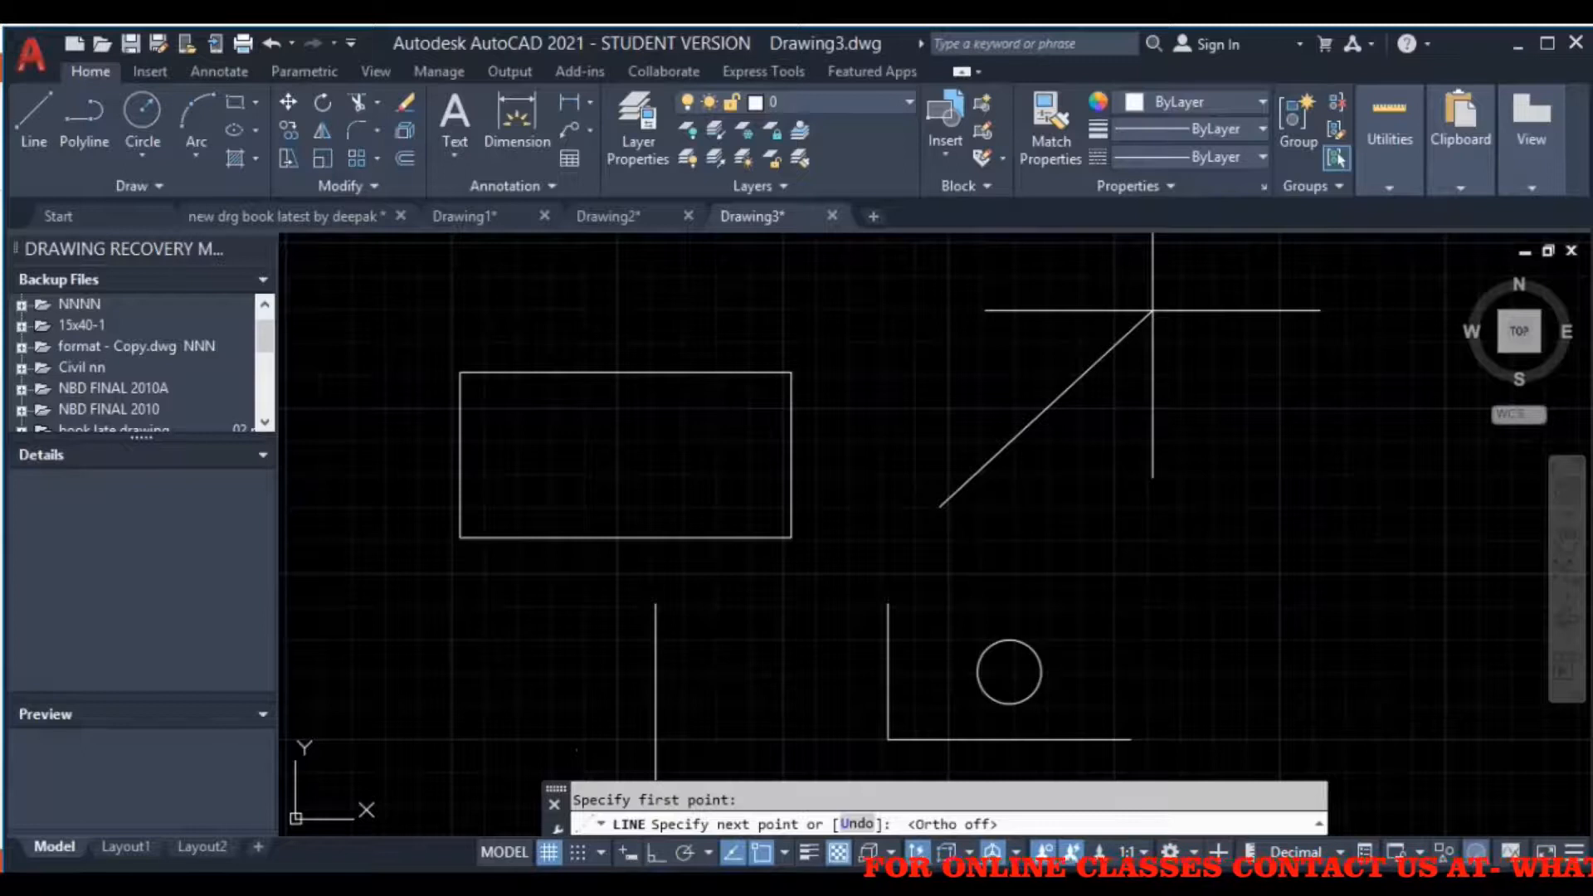
{"action": "left_click", "coordinate": [623, 852]}
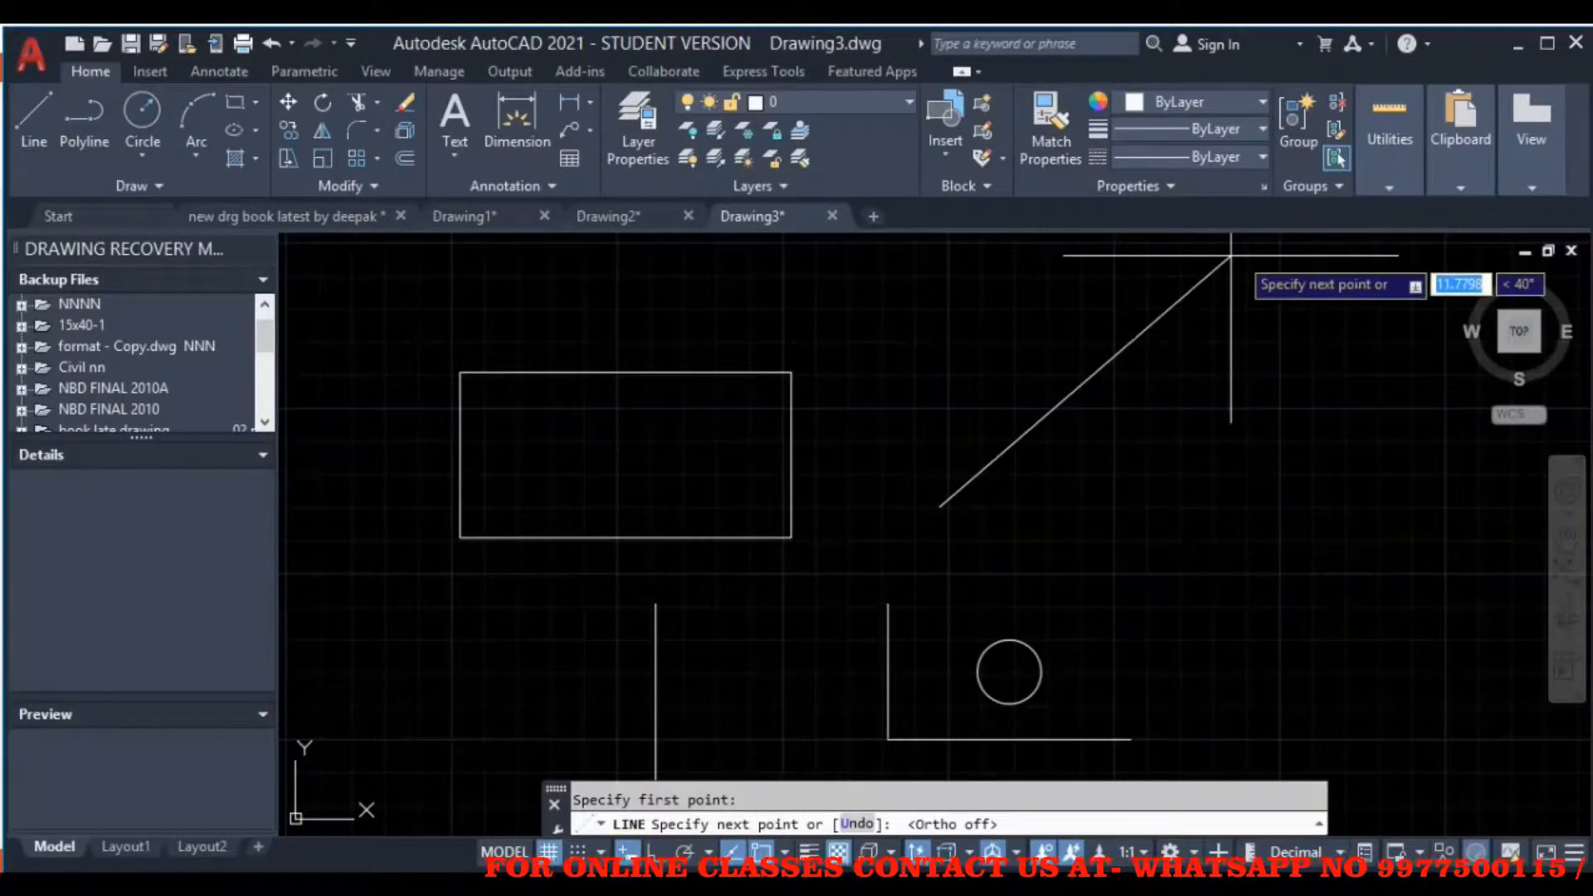
- Preview an angled line beside the rectangle with the dynamic length and angle fields, and cancel it
{"action": "left_click", "coordinate": [33, 143]}
{"action": "left_click", "coordinate": [950, 523]}
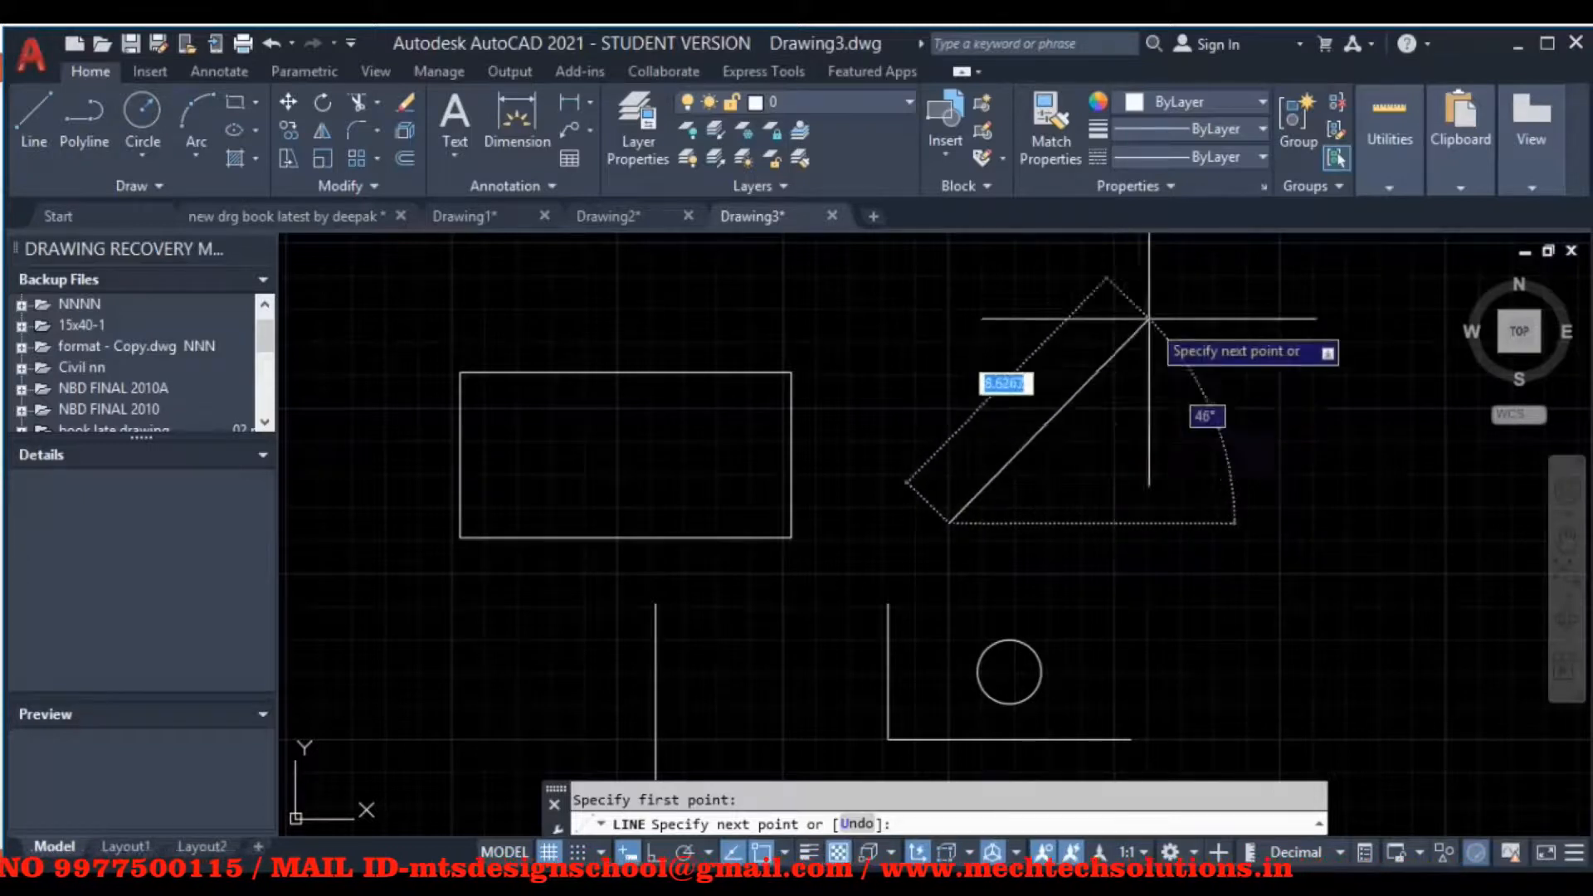
{"action": "key", "text": "Escape"}
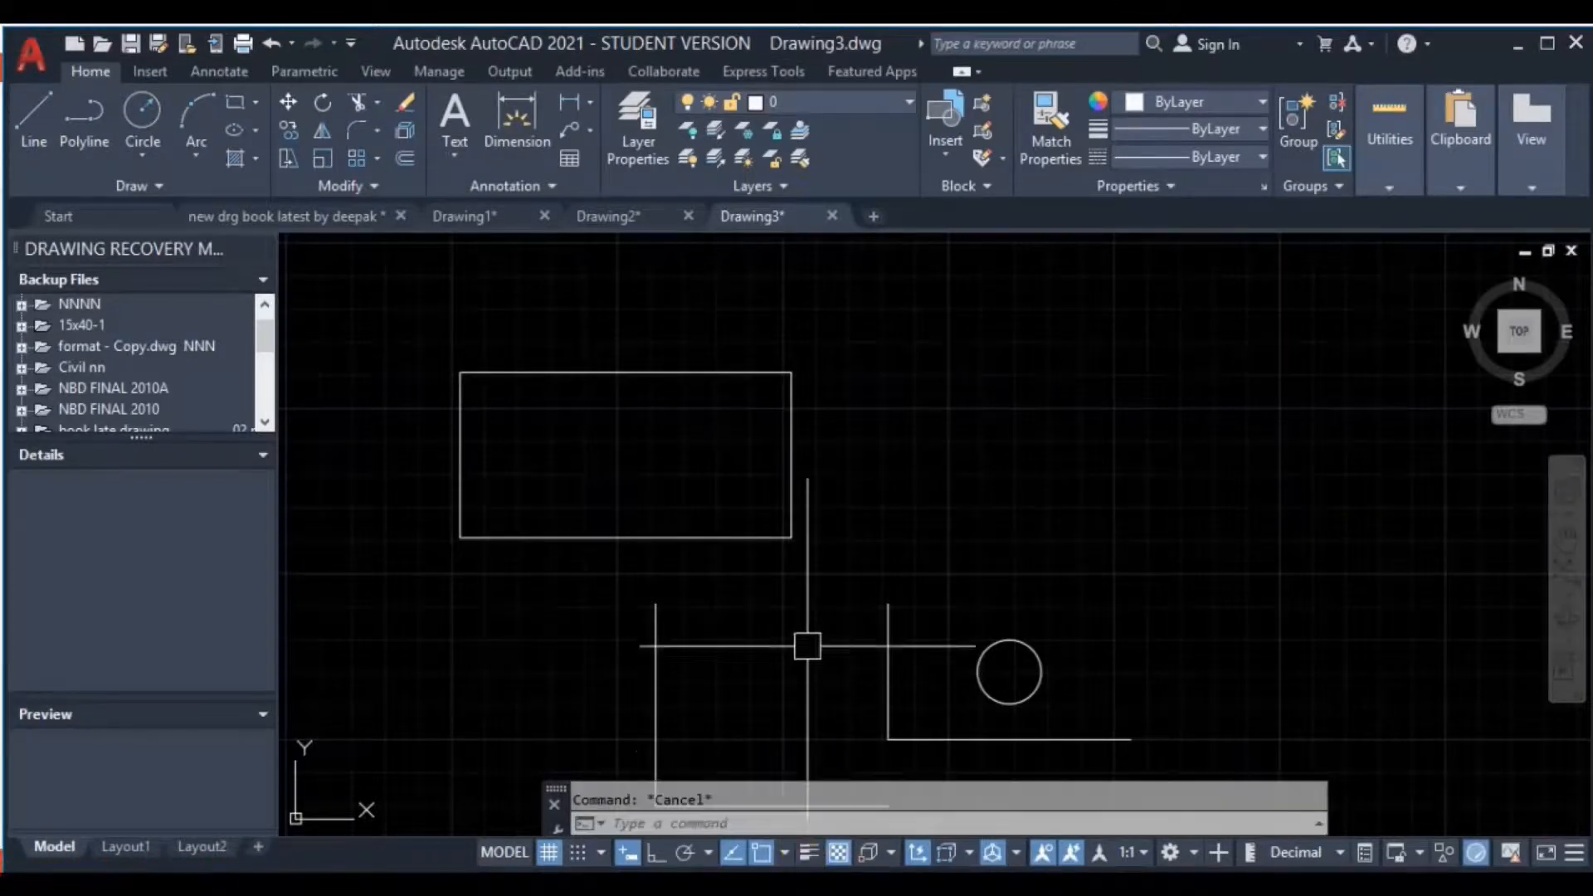
- Set the lineweight of the 10 by 5 rectangle to 0.50 mm
{"action": "middle_click_drag", "start_coordinate": [800, 633], "coordinate": [836, 613]}
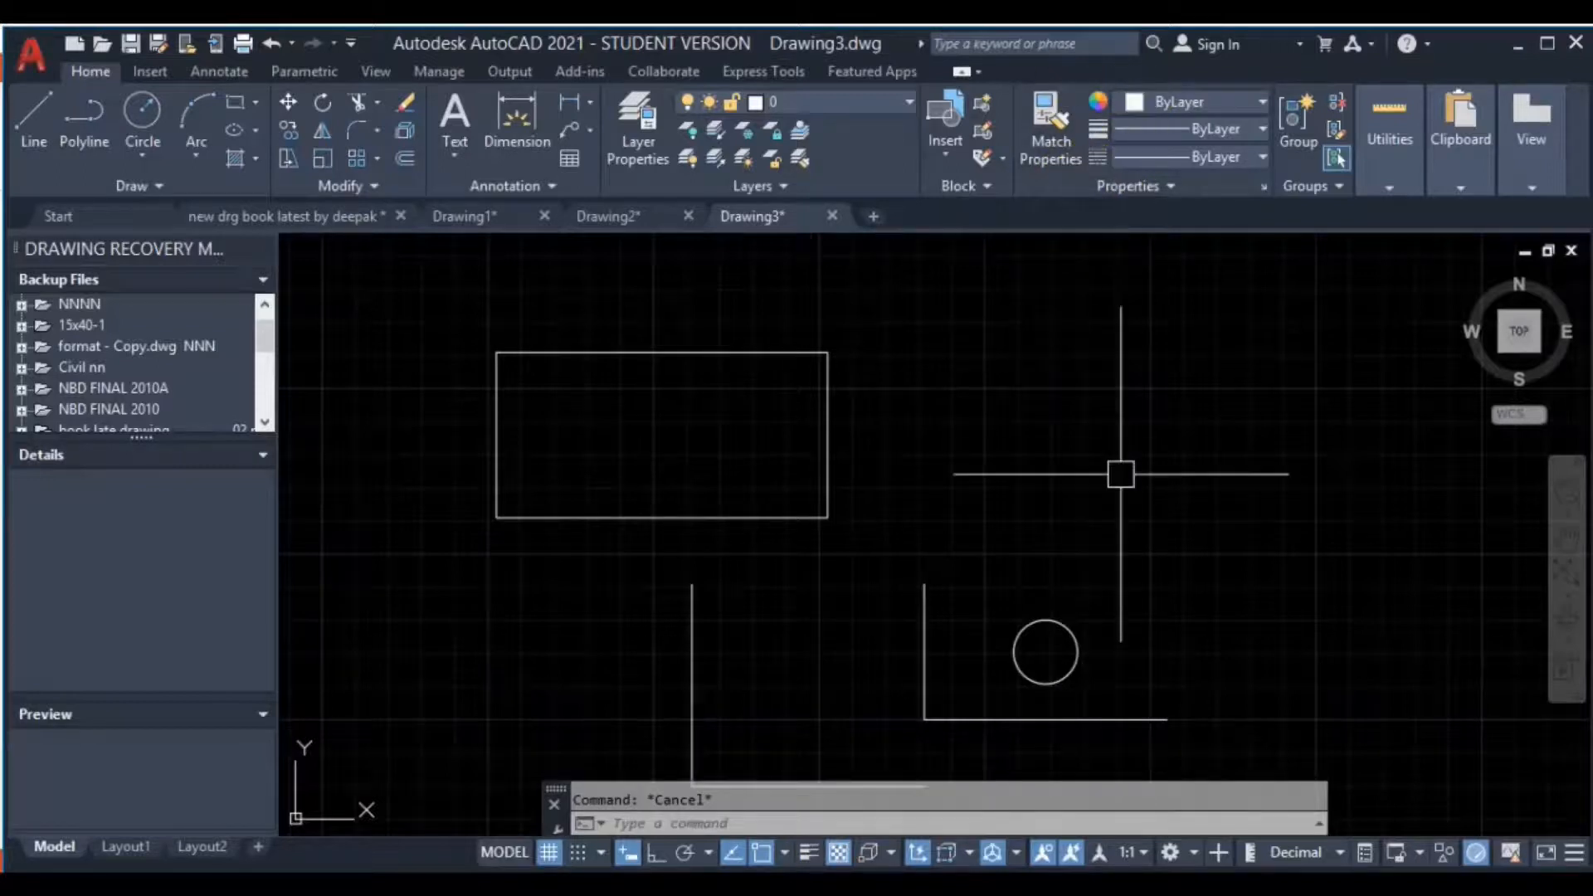
{"action": "middle_click_drag", "start_coordinate": [1103, 520], "coordinate": [1132, 510]}
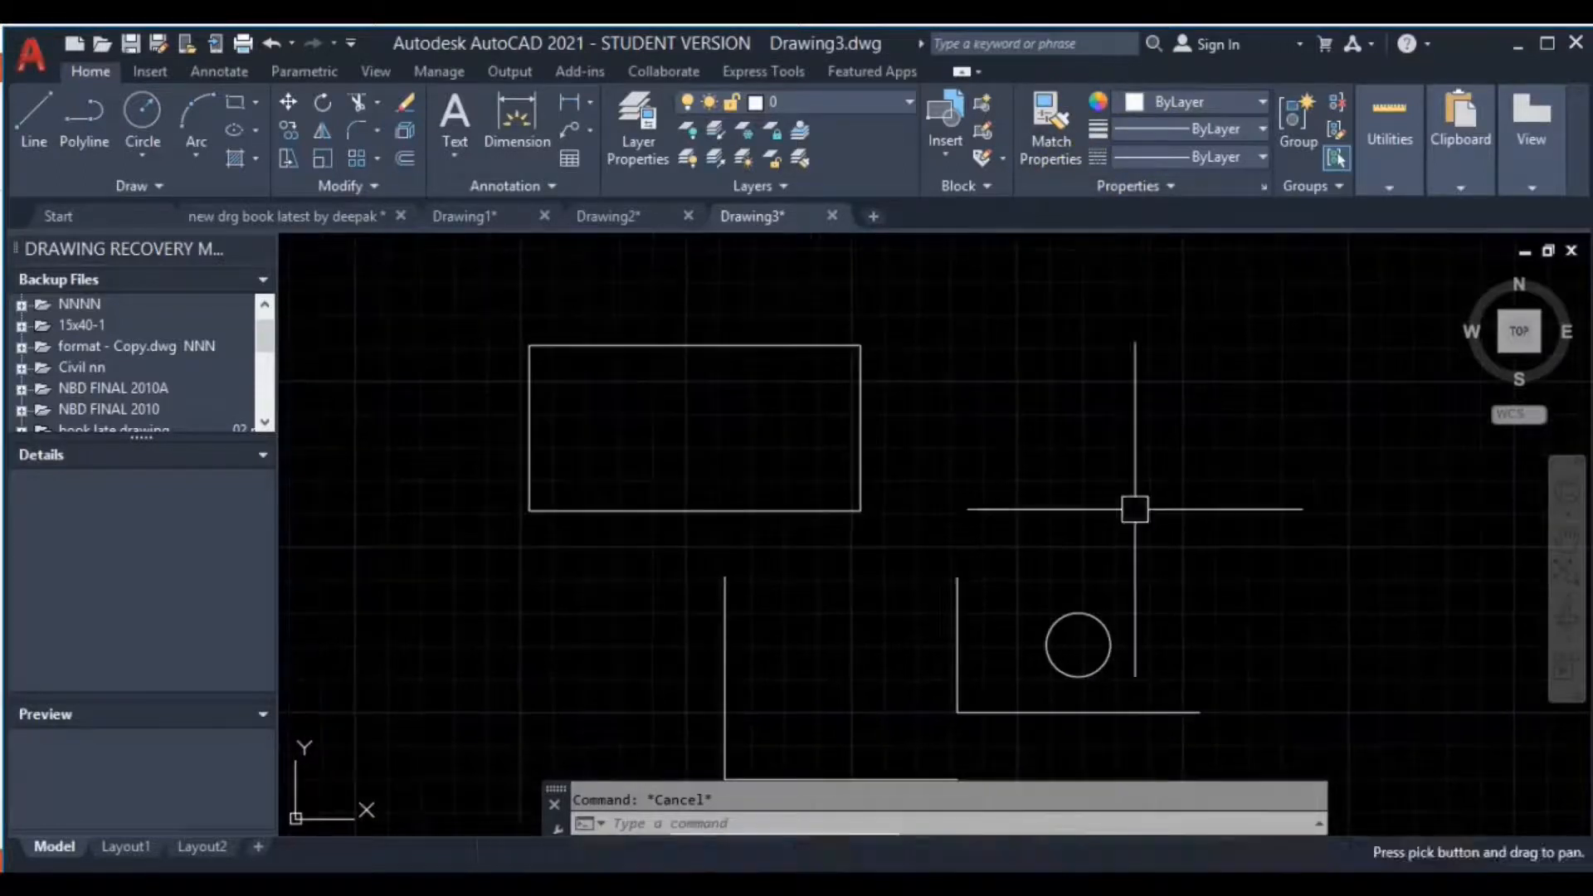
{"action": "left_click", "coordinate": [958, 304]}
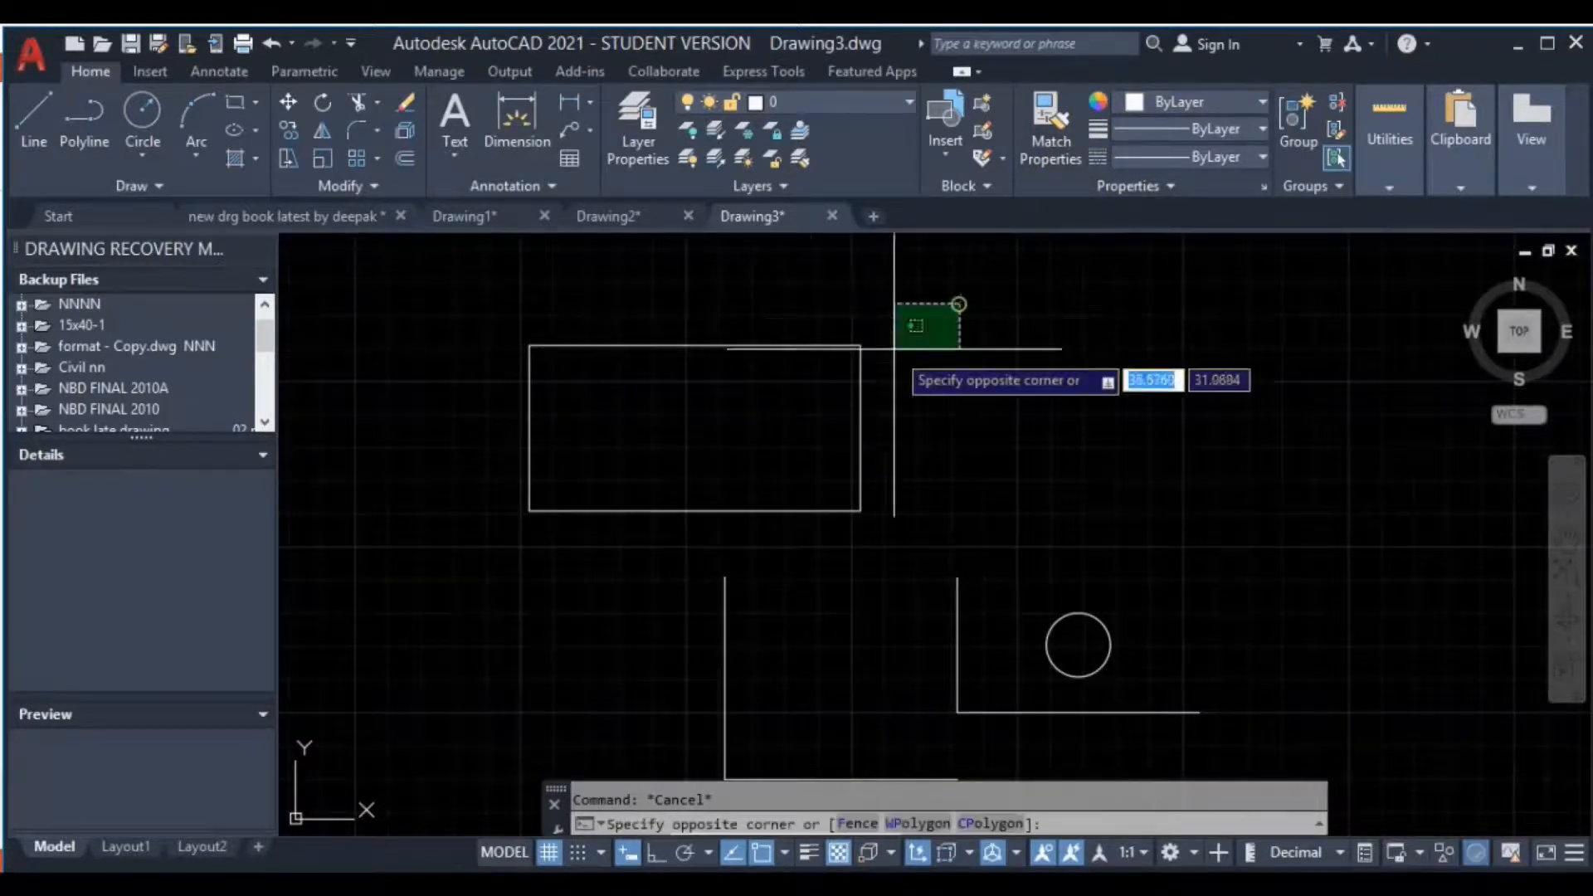
{"action": "left_click", "coordinate": [467, 540]}
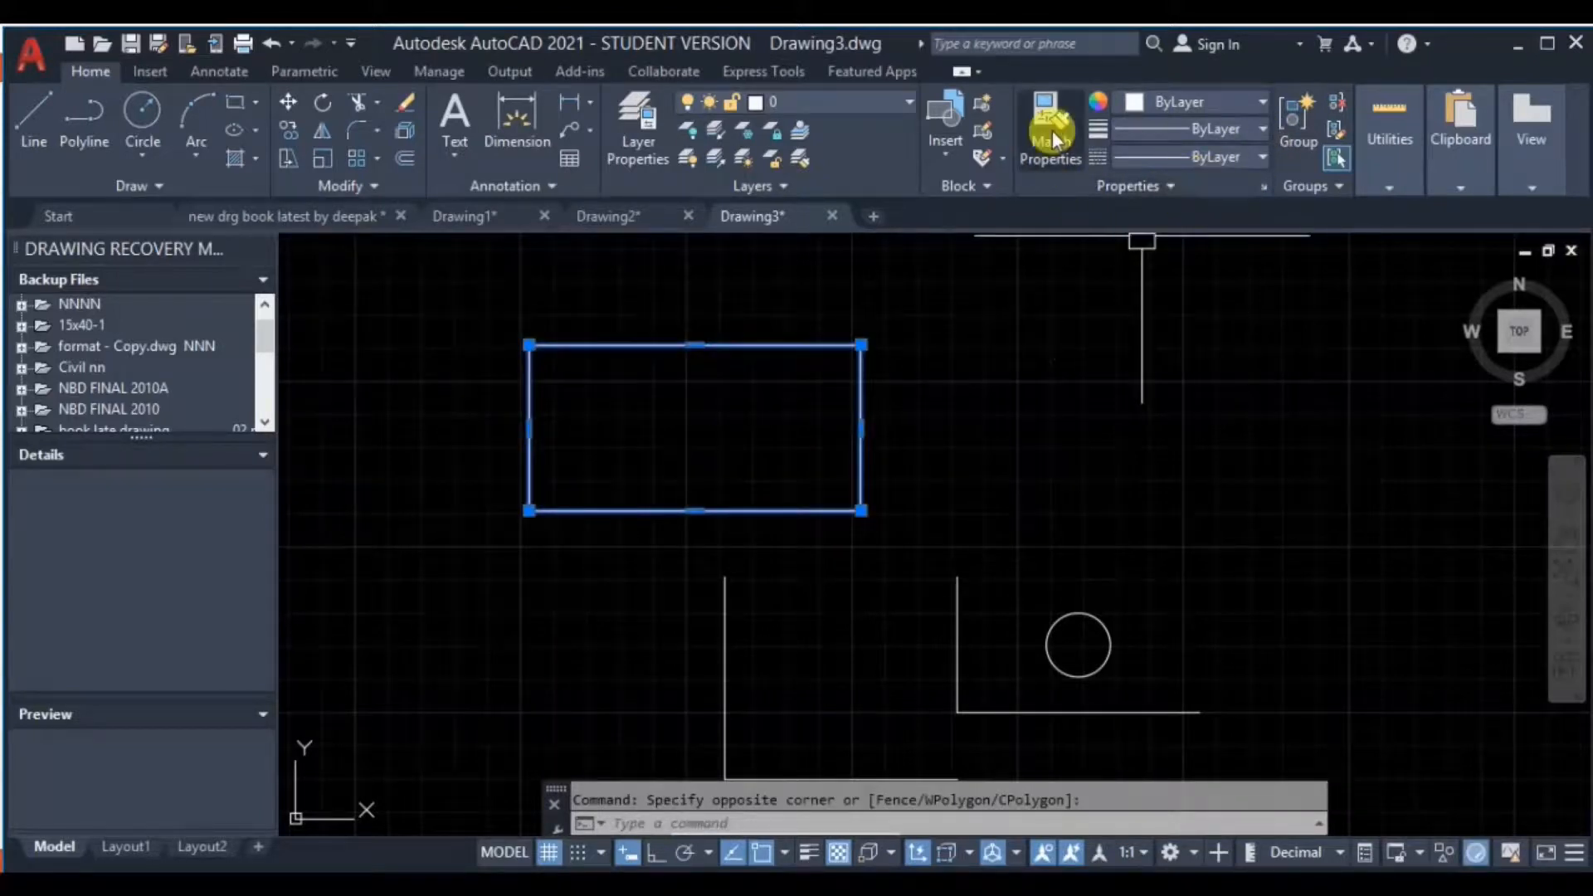
{"action": "left_click", "coordinate": [1261, 128]}
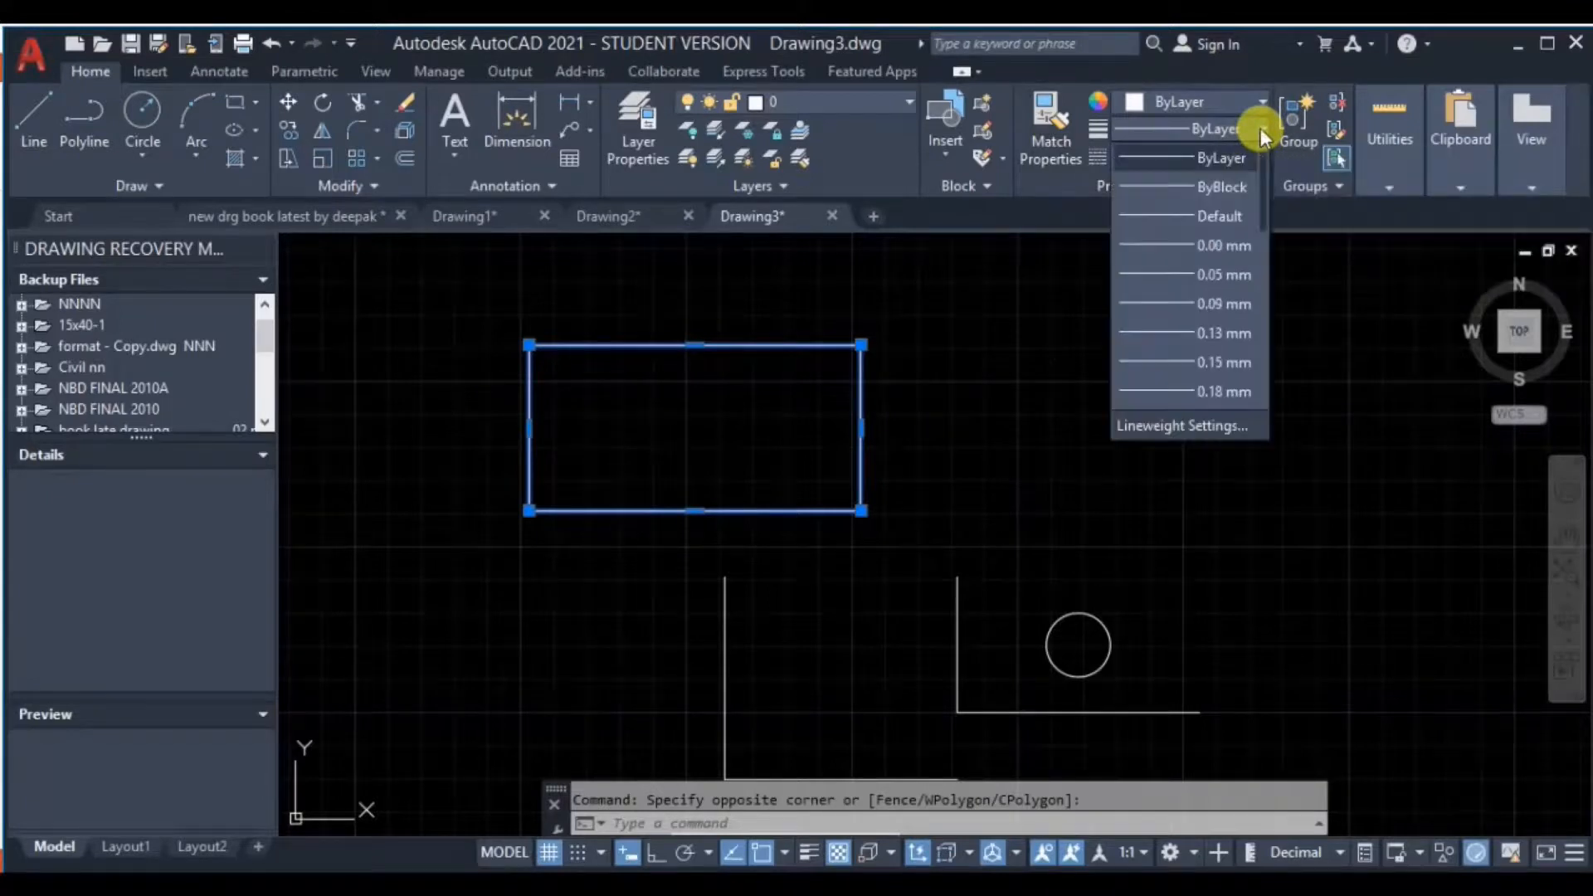
{"action": "scroll", "coordinate": [1229, 240], "scroll_direction": "down", "scroll_amount": 2}
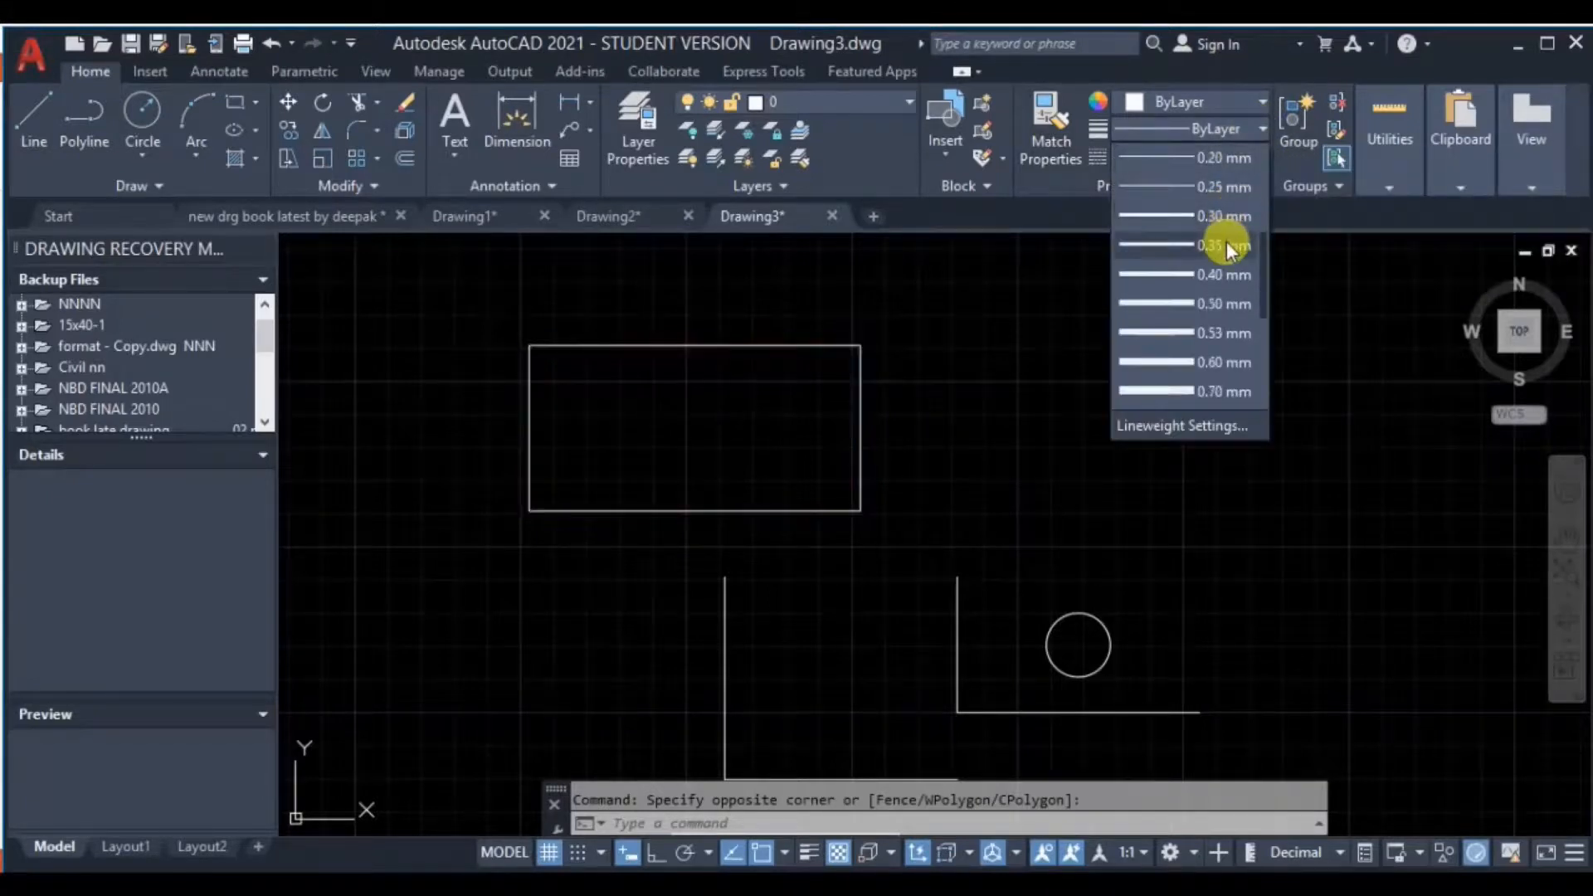
{"action": "left_click", "coordinate": [1201, 303]}
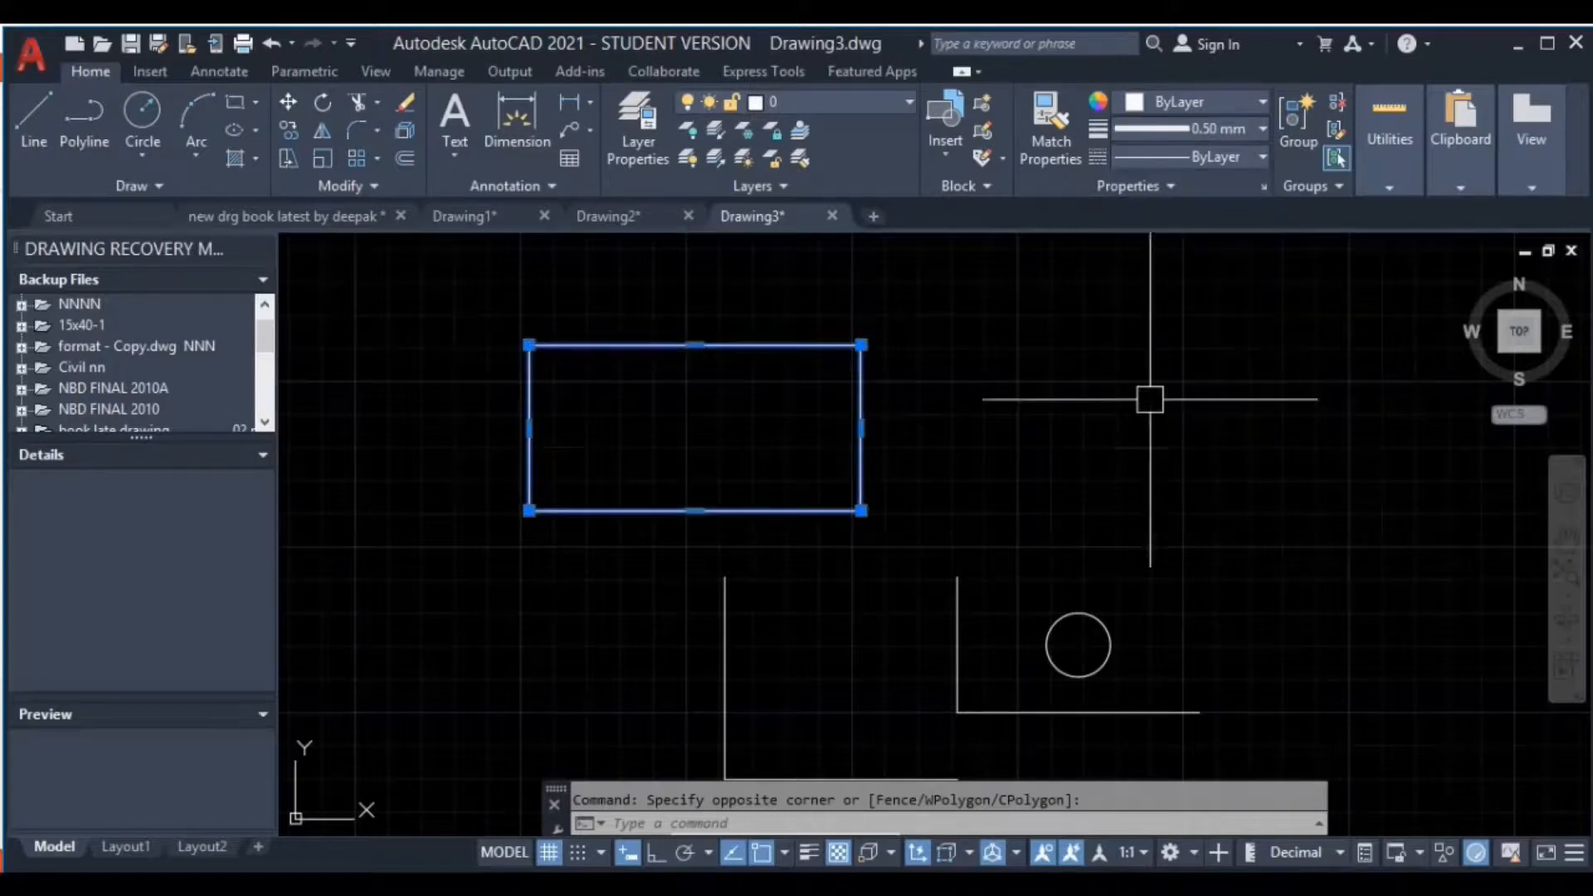
- Turn on lineweight display, deselect the rectangle, and toggle the display off and on again to compare its outline
{"action": "left_click", "coordinate": [806, 855]}
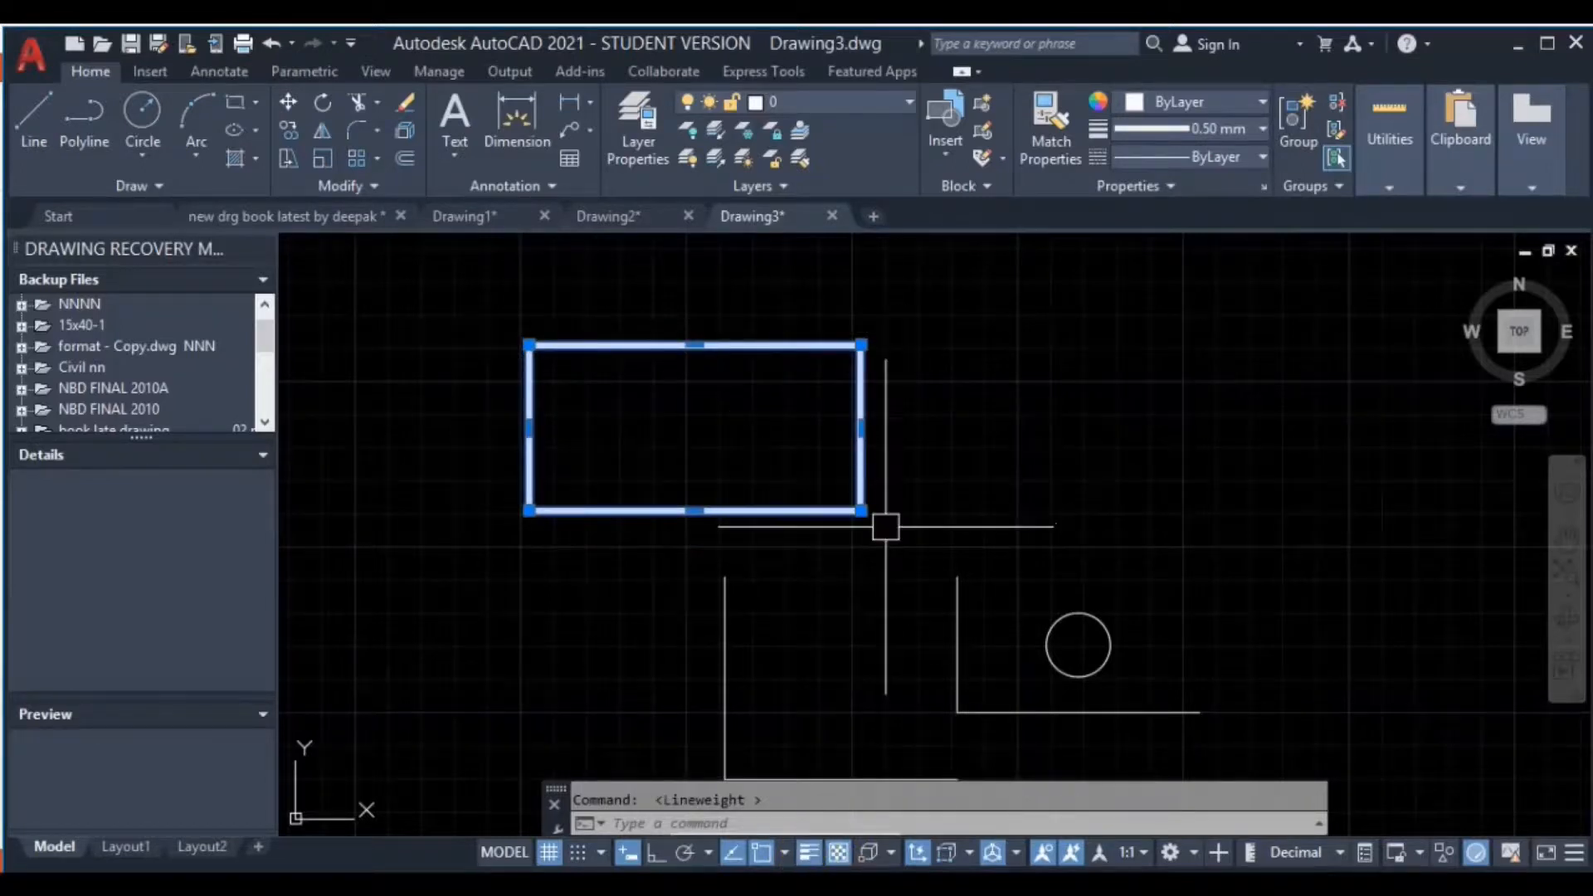
{"action": "key", "text": "Escape"}
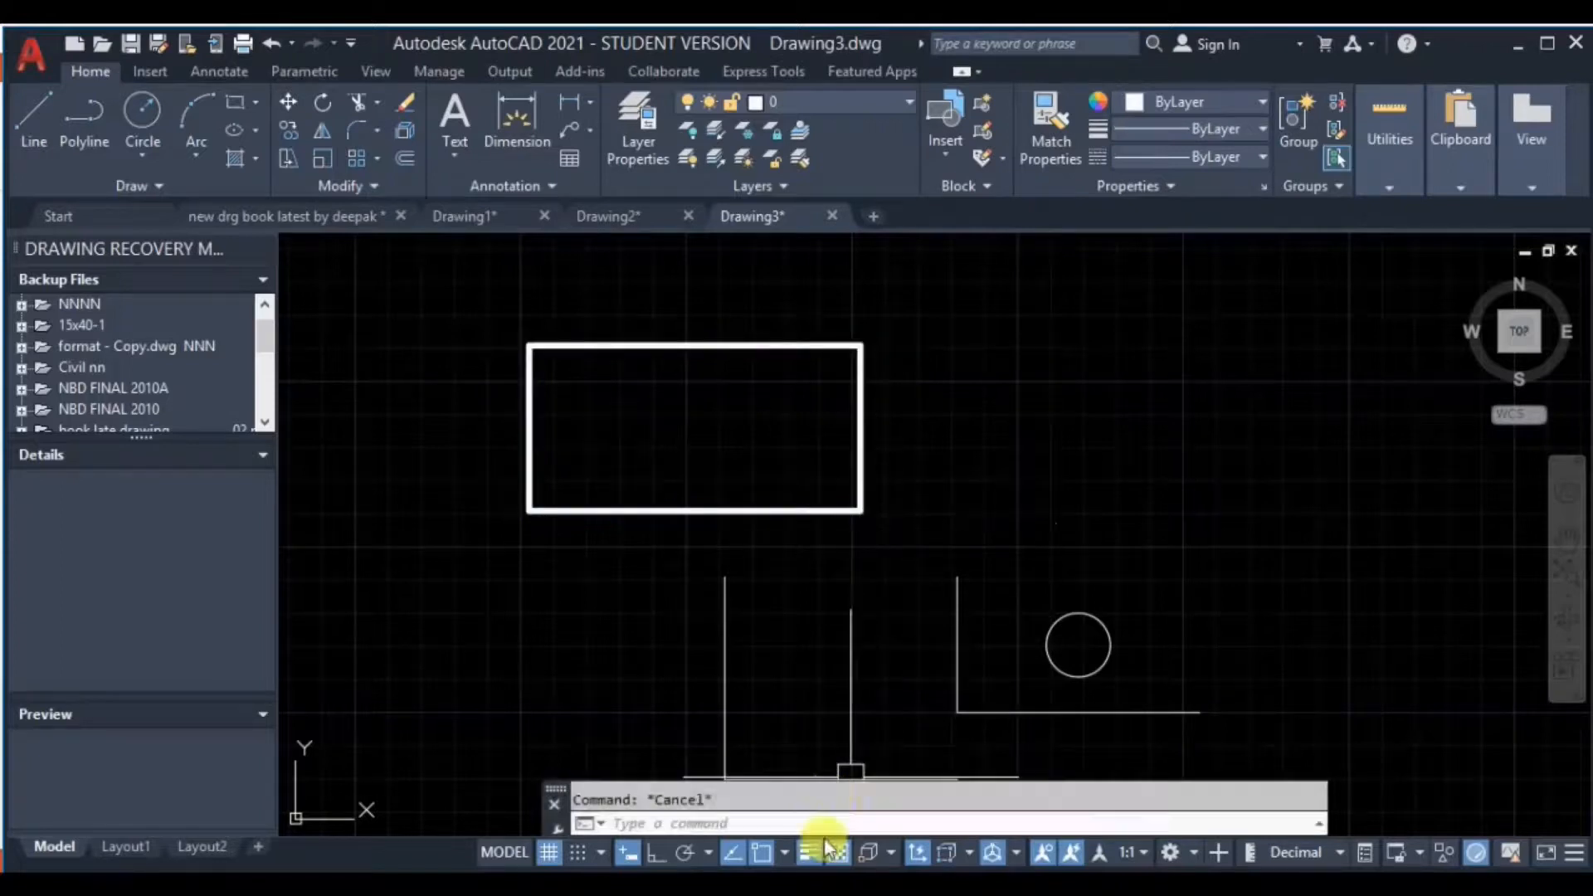
{"action": "left_click", "coordinate": [811, 863]}
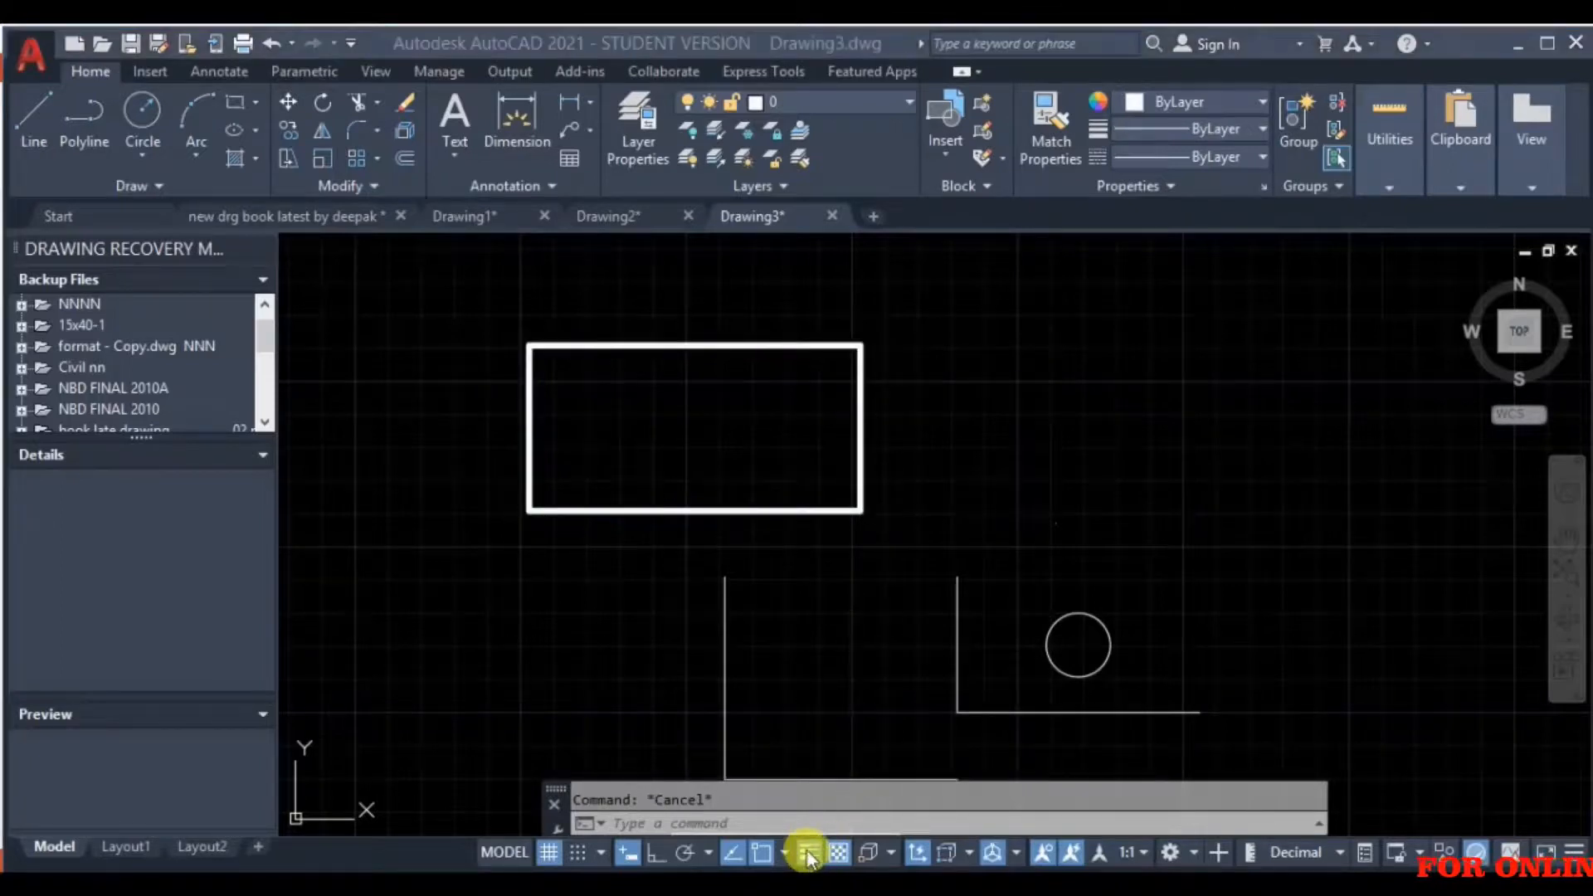
{"action": "left_click", "coordinate": [809, 849]}
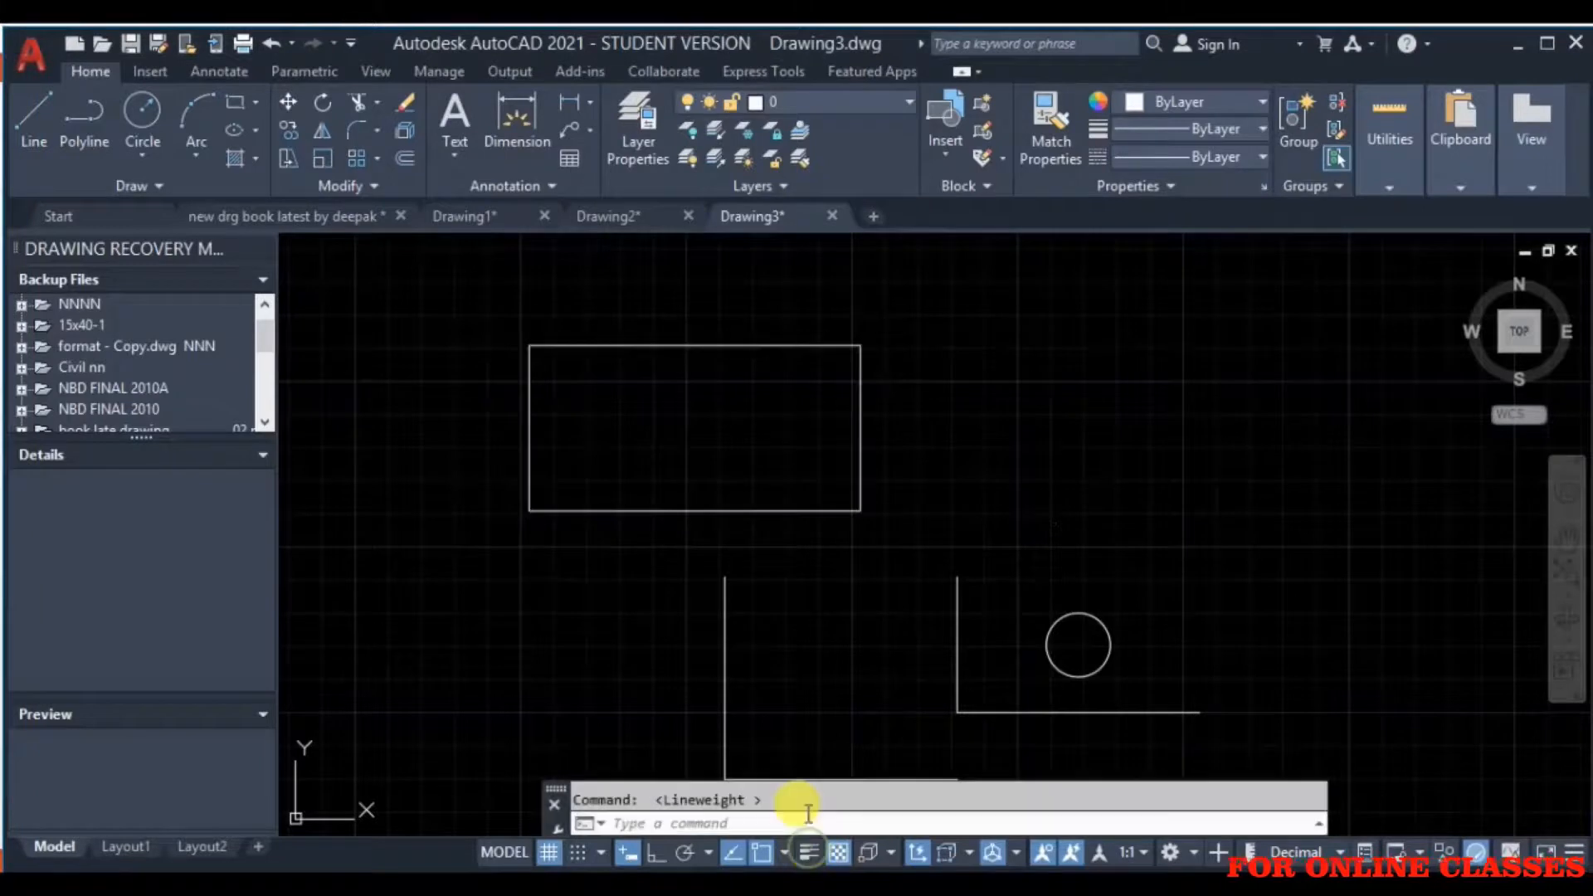
{"action": "left_click", "coordinate": [810, 851]}
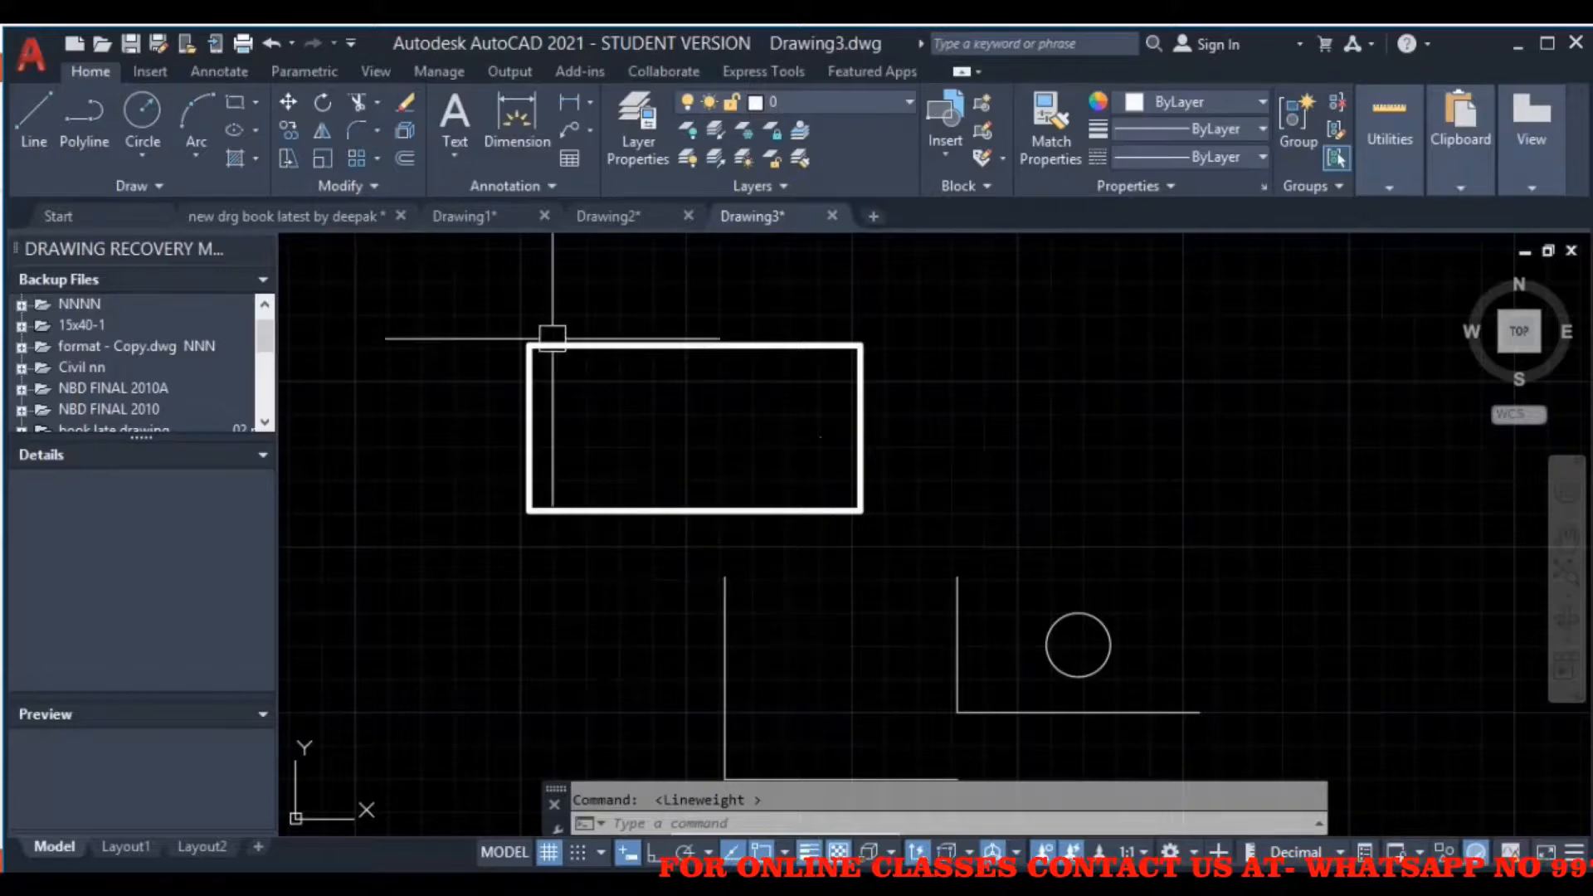
- Switch to the "new drg book latest by deepak" drawing and compare its profiles with lineweight display off and on
{"action": "left_click", "coordinate": [338, 217]}
{"action": "middle_click_drag", "start_coordinate": [750, 476], "coordinate": [956, 679]}
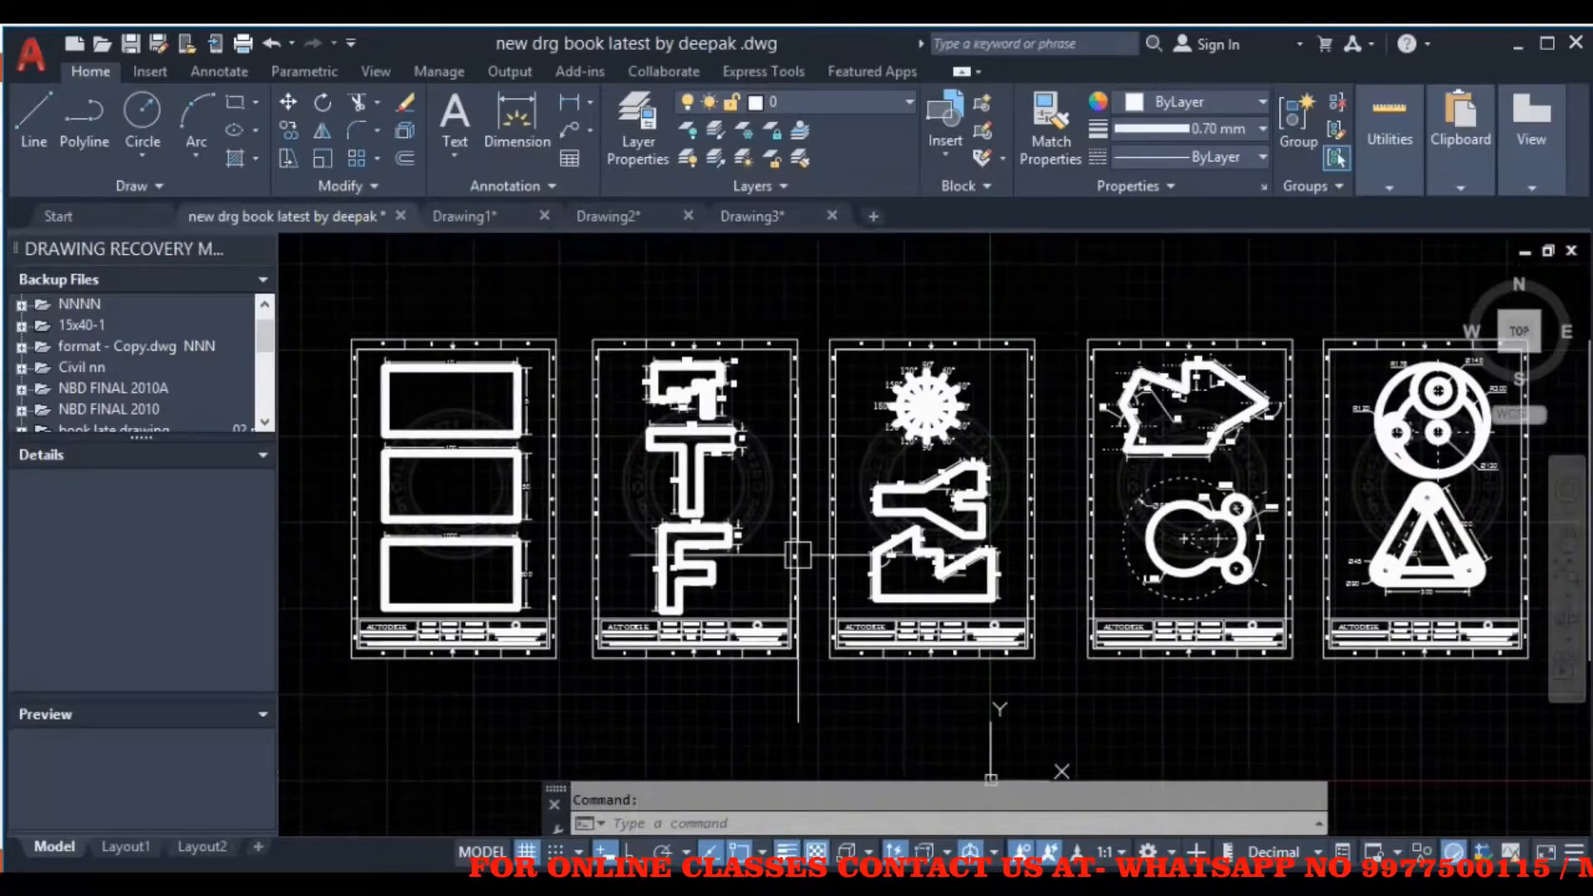
{"action": "scroll", "coordinate": [663, 344], "scroll_direction": "up", "scroll_amount": 4}
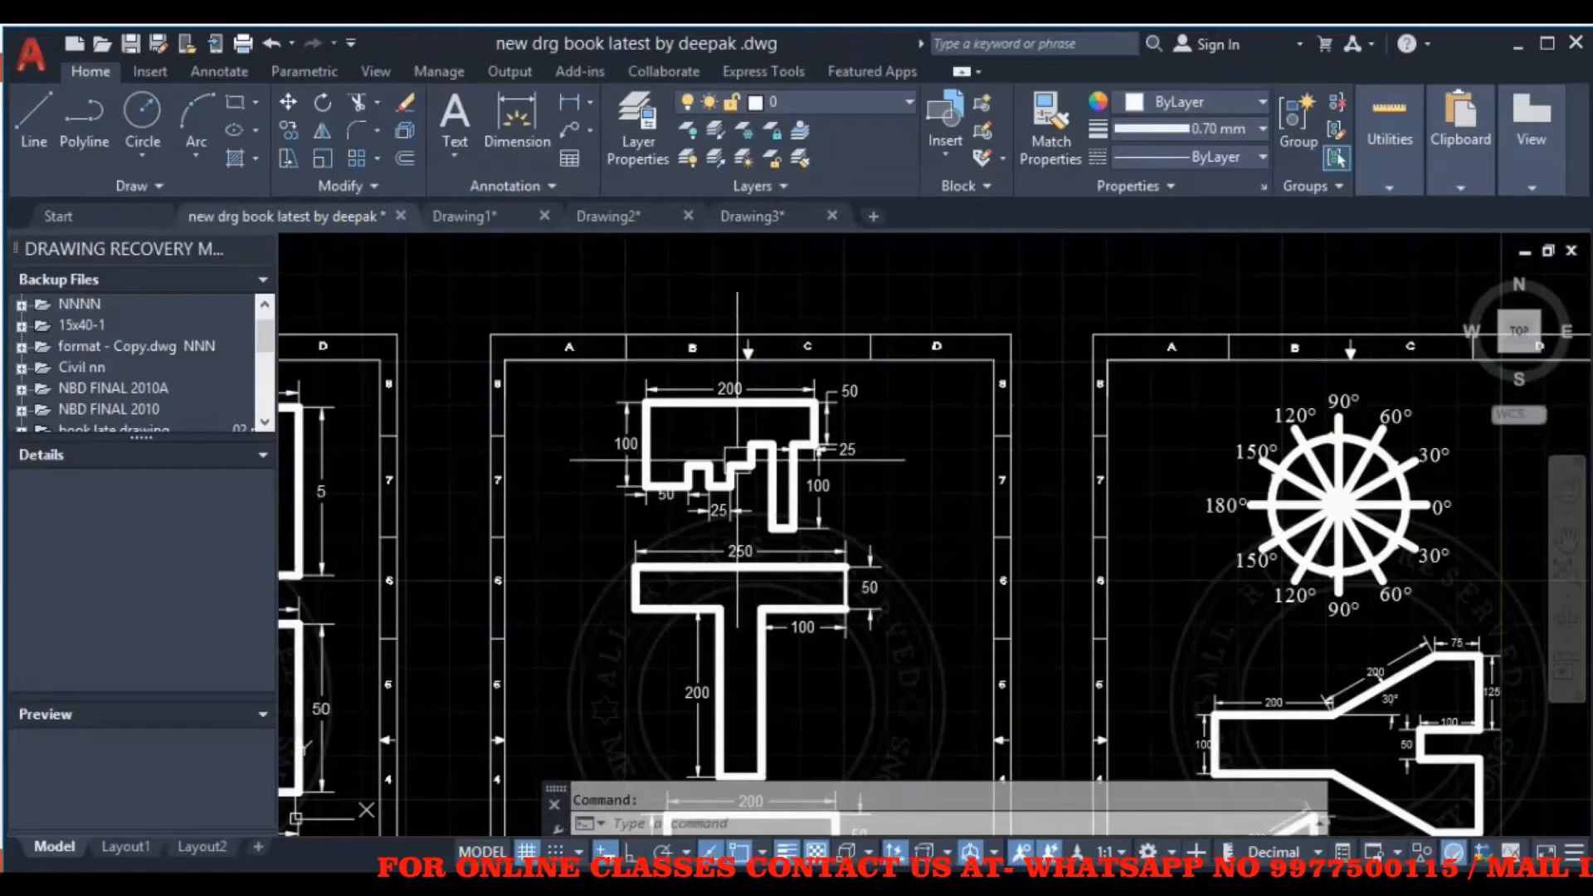
{"action": "left_click", "coordinate": [786, 851]}
{"action": "left_click", "coordinate": [786, 851]}
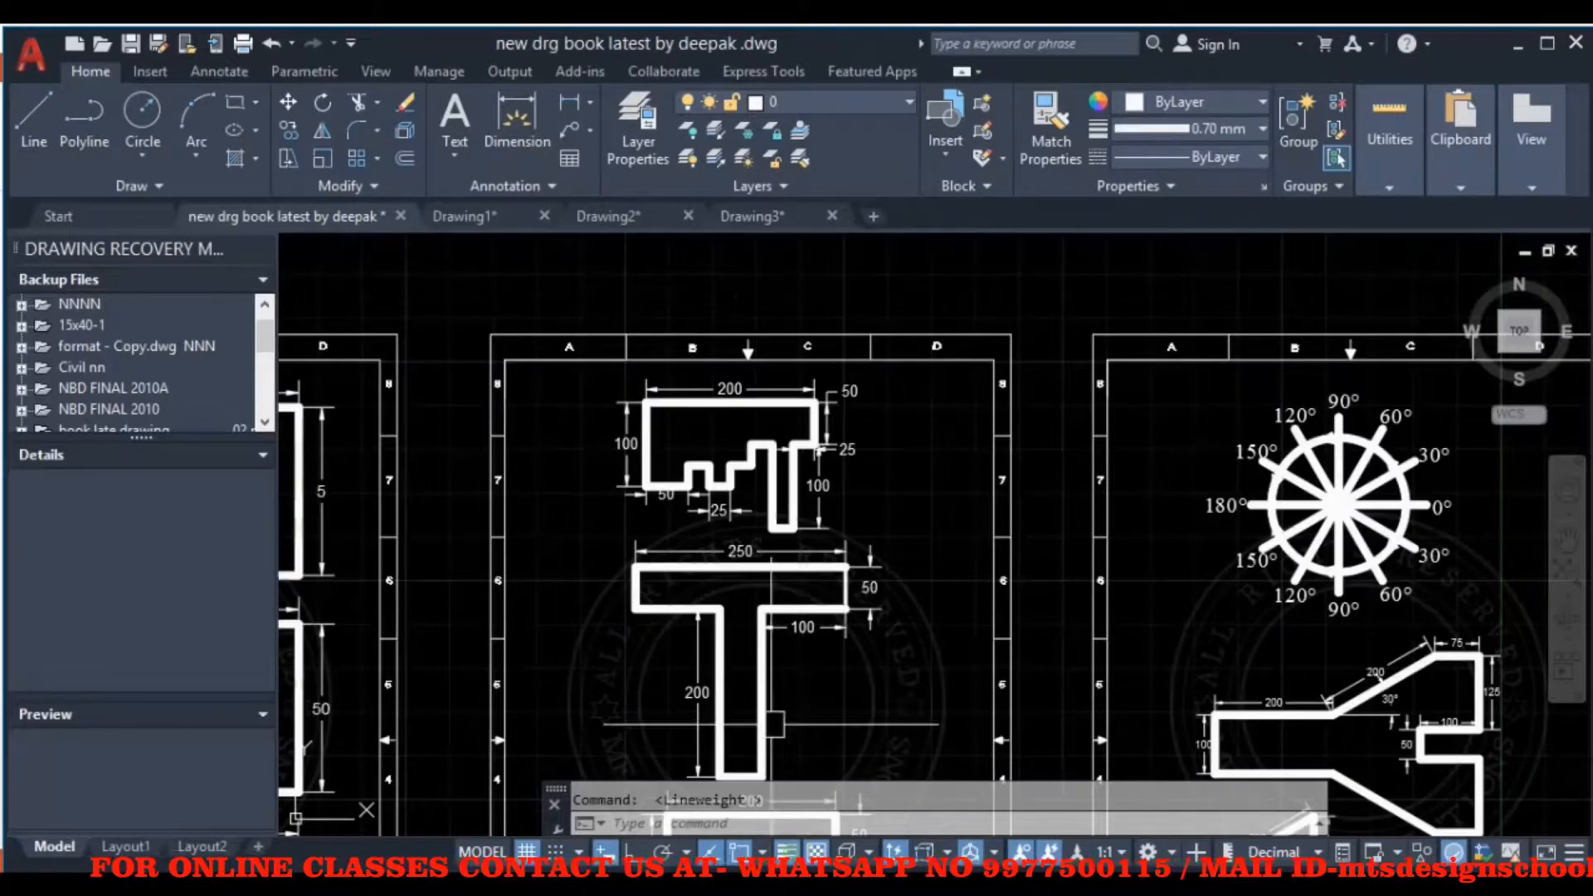
{"action": "middle_click_drag", "start_coordinate": [907, 485], "coordinate": [898, 597]}
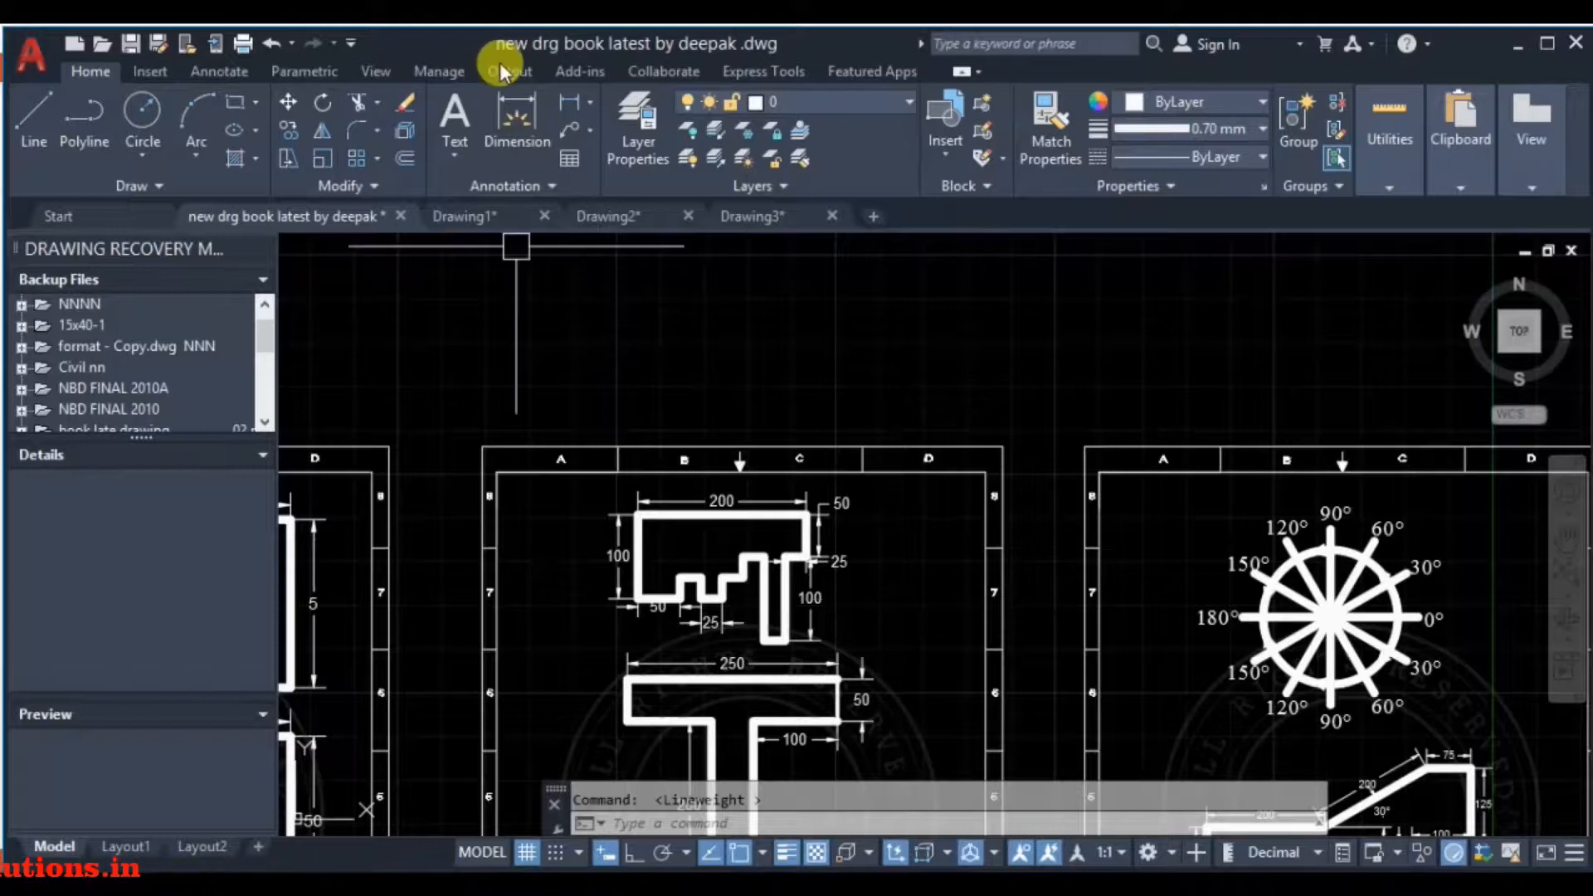
- Switch to Drawing1 and draw a circle in the empty space beside the dimensioned views
{"action": "left_click", "coordinate": [481, 211]}
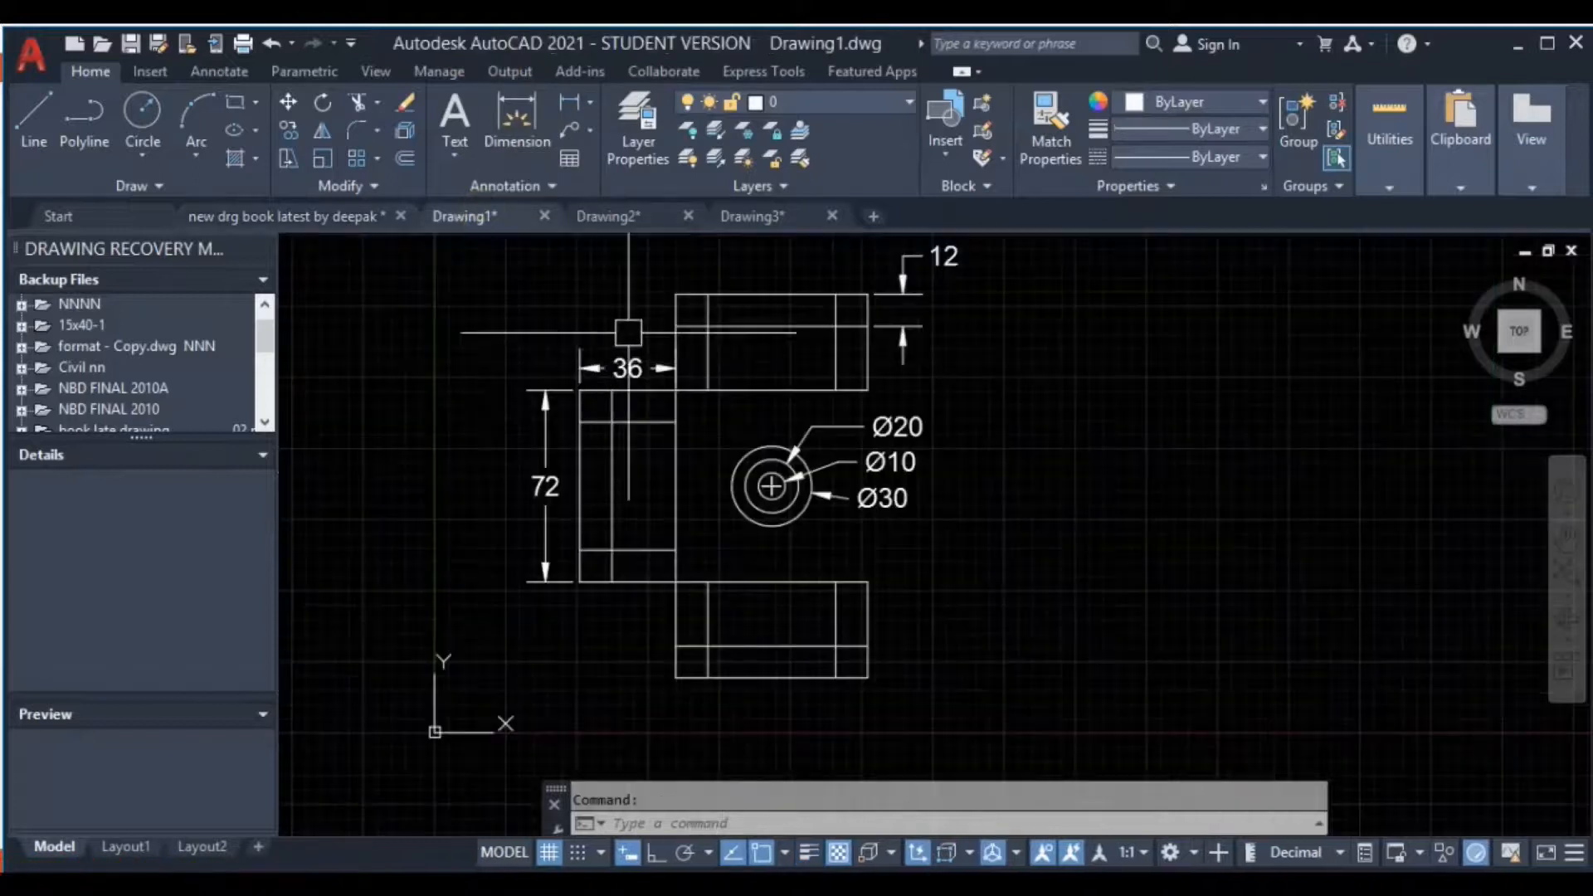
{"action": "scroll", "coordinate": [796, 473], "scroll_direction": "up", "scroll_amount": 3}
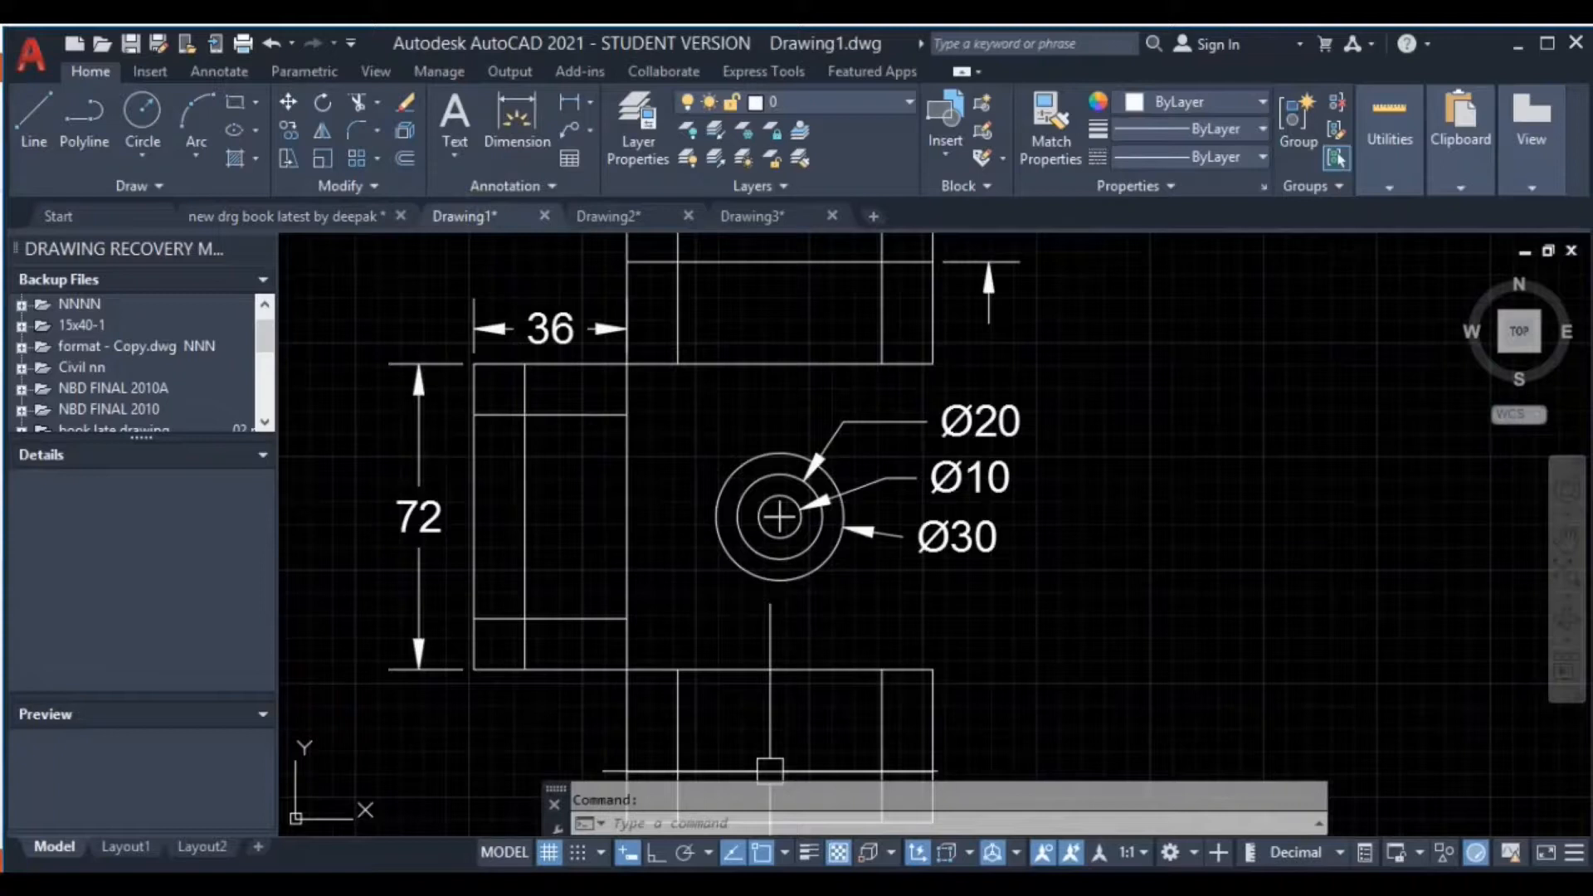
{"action": "middle_click_drag", "start_coordinate": [780, 514], "coordinate": [627, 556]}
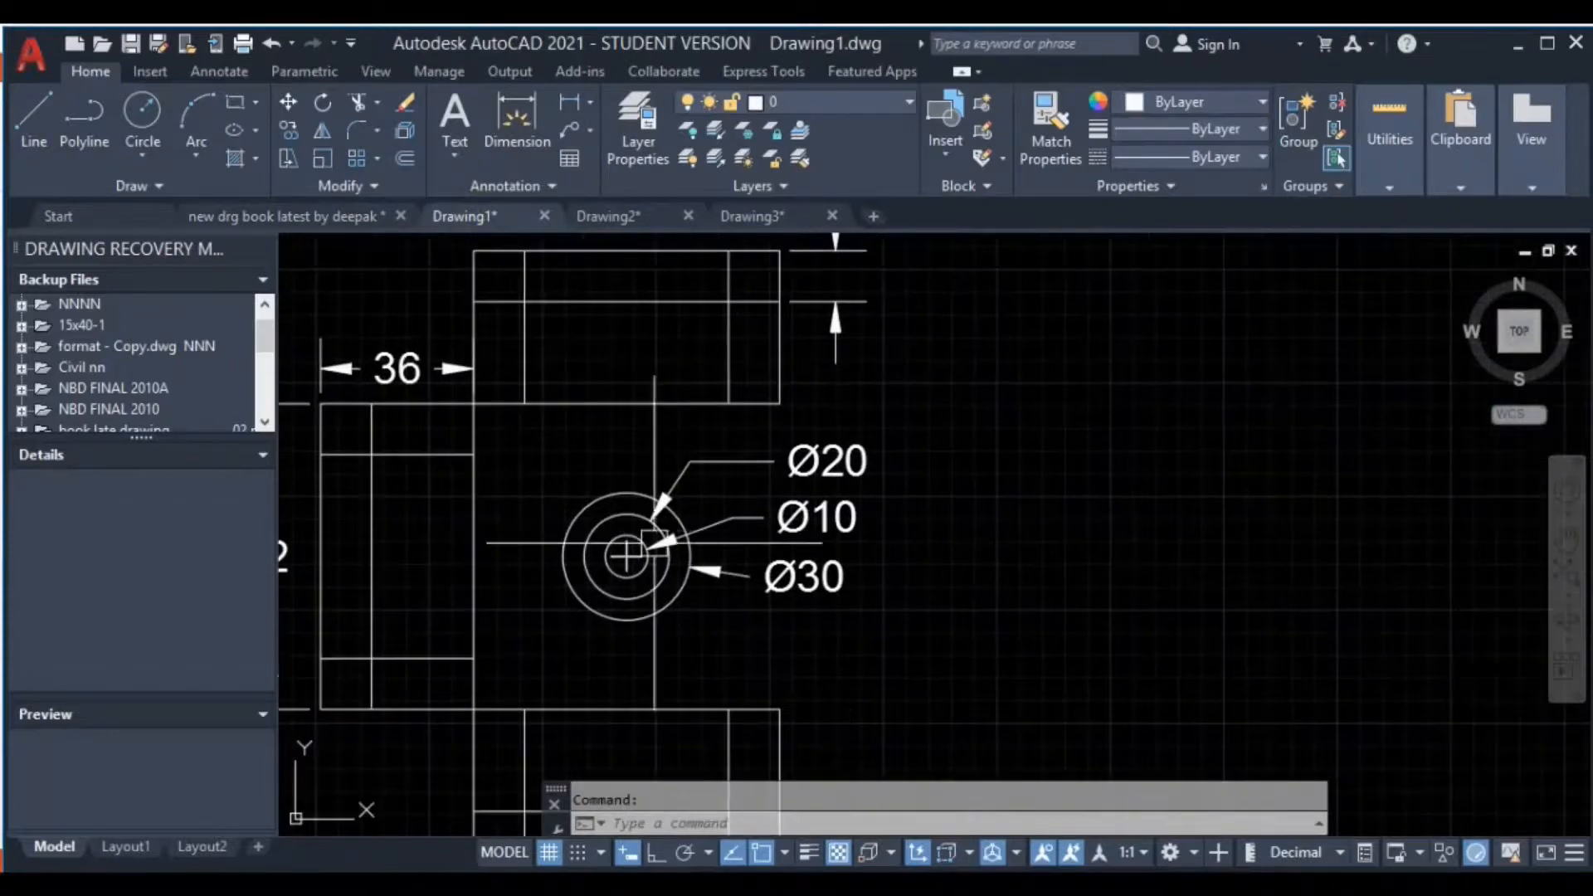
{"action": "left_click", "coordinate": [141, 112]}
{"action": "left_click", "coordinate": [1149, 529]}
{"action": "left_click", "coordinate": [1198, 457]}
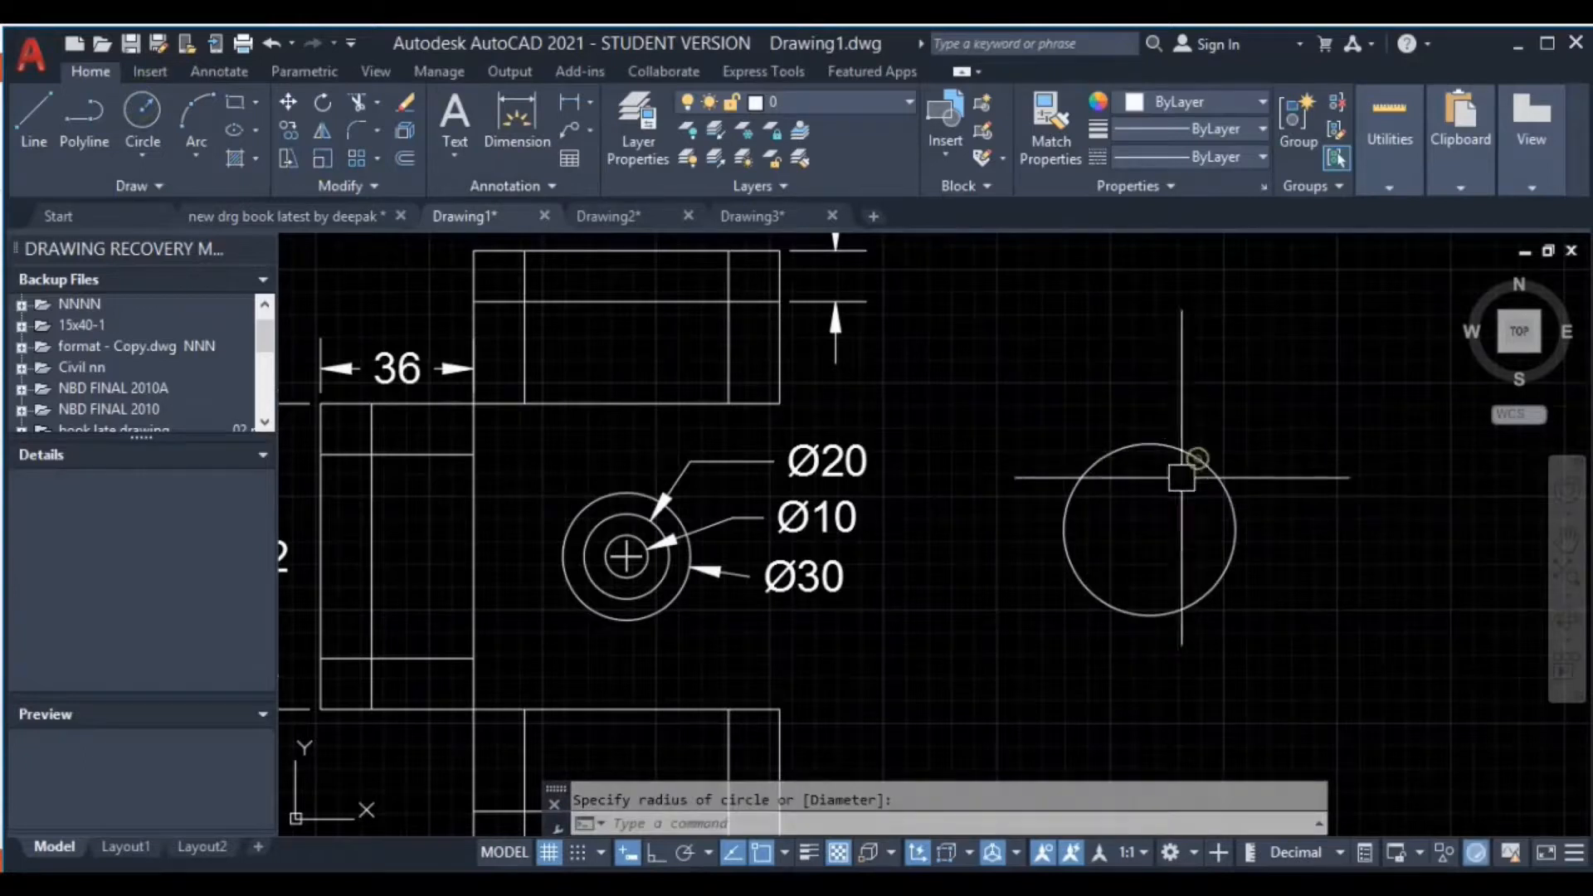
- Draw a smaller concentric circle inside the new circle, and cancel the further circle command
{"action": "left_click", "coordinate": [146, 108]}
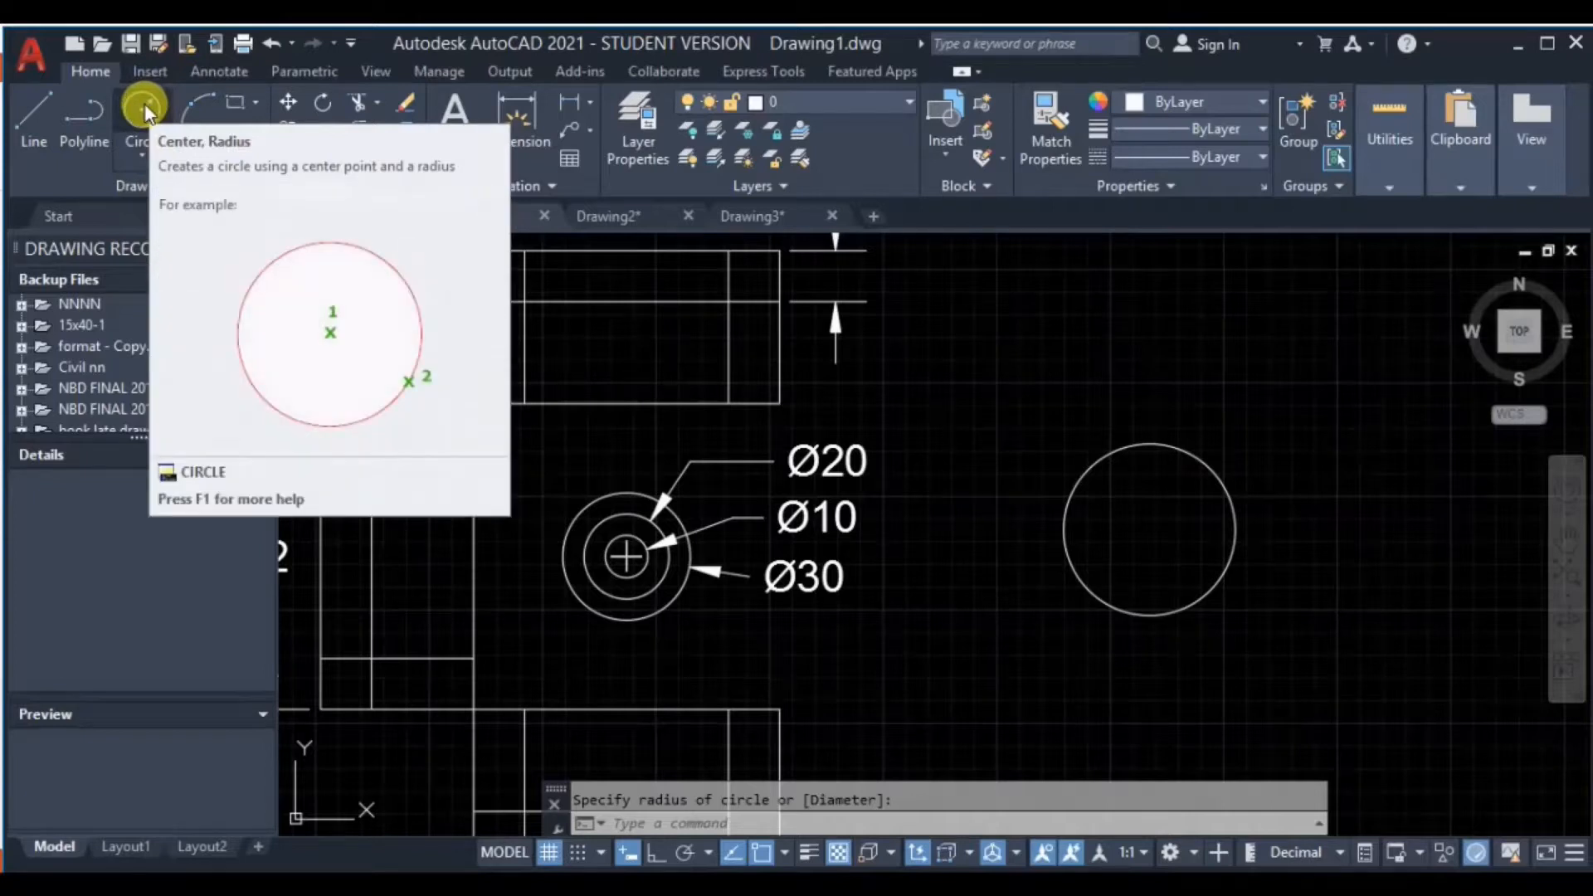
{"action": "left_click", "coordinate": [144, 104]}
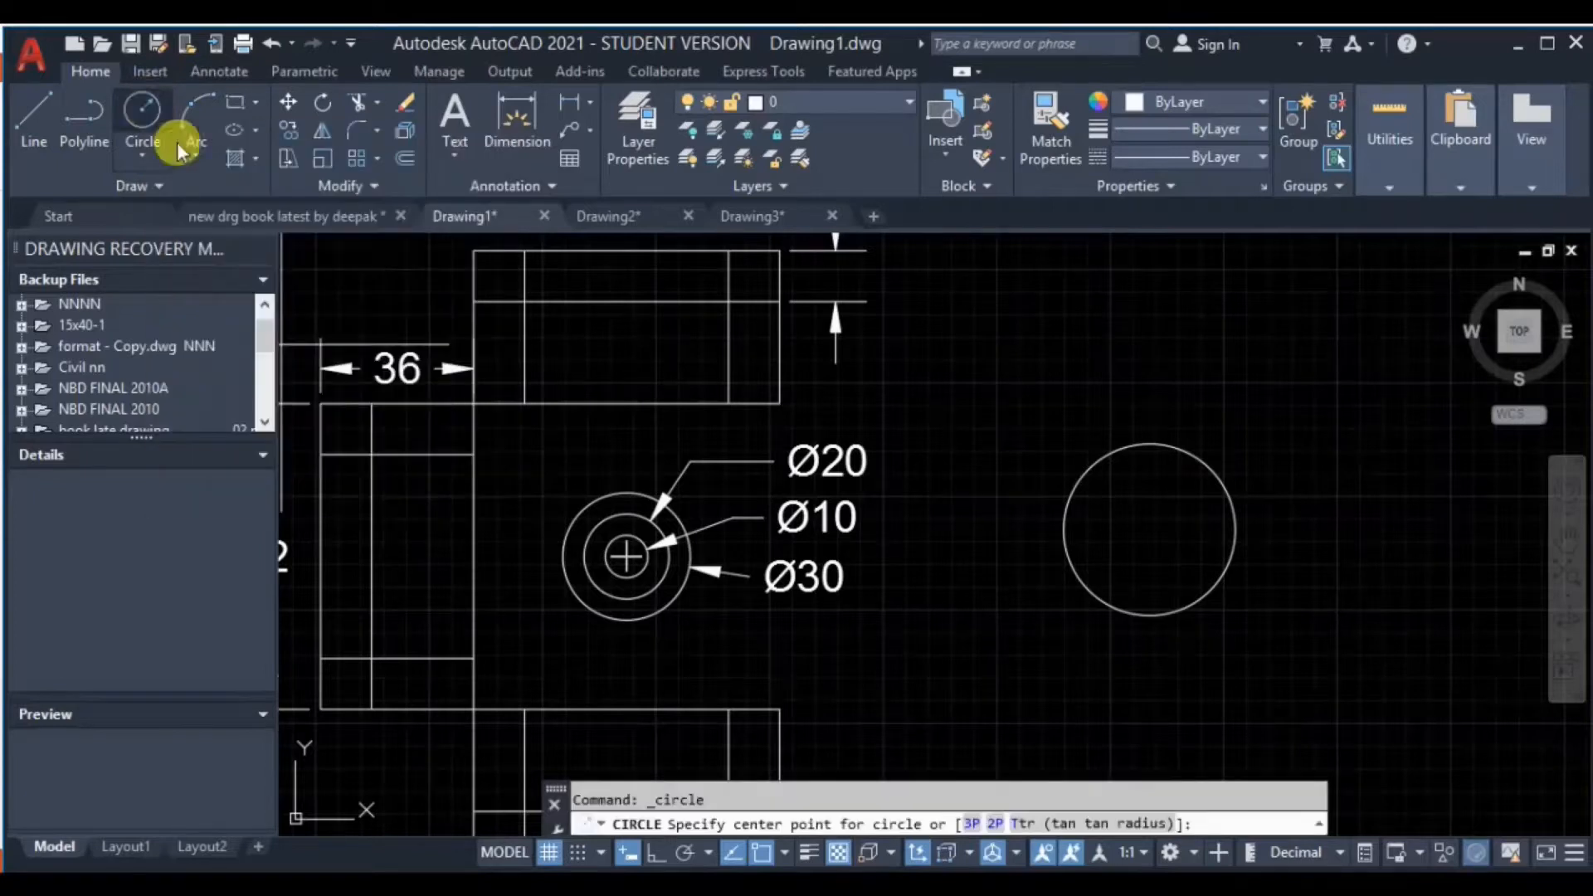
{"action": "left_click", "coordinate": [1150, 528]}
{"action": "left_click", "coordinate": [1129, 499]}
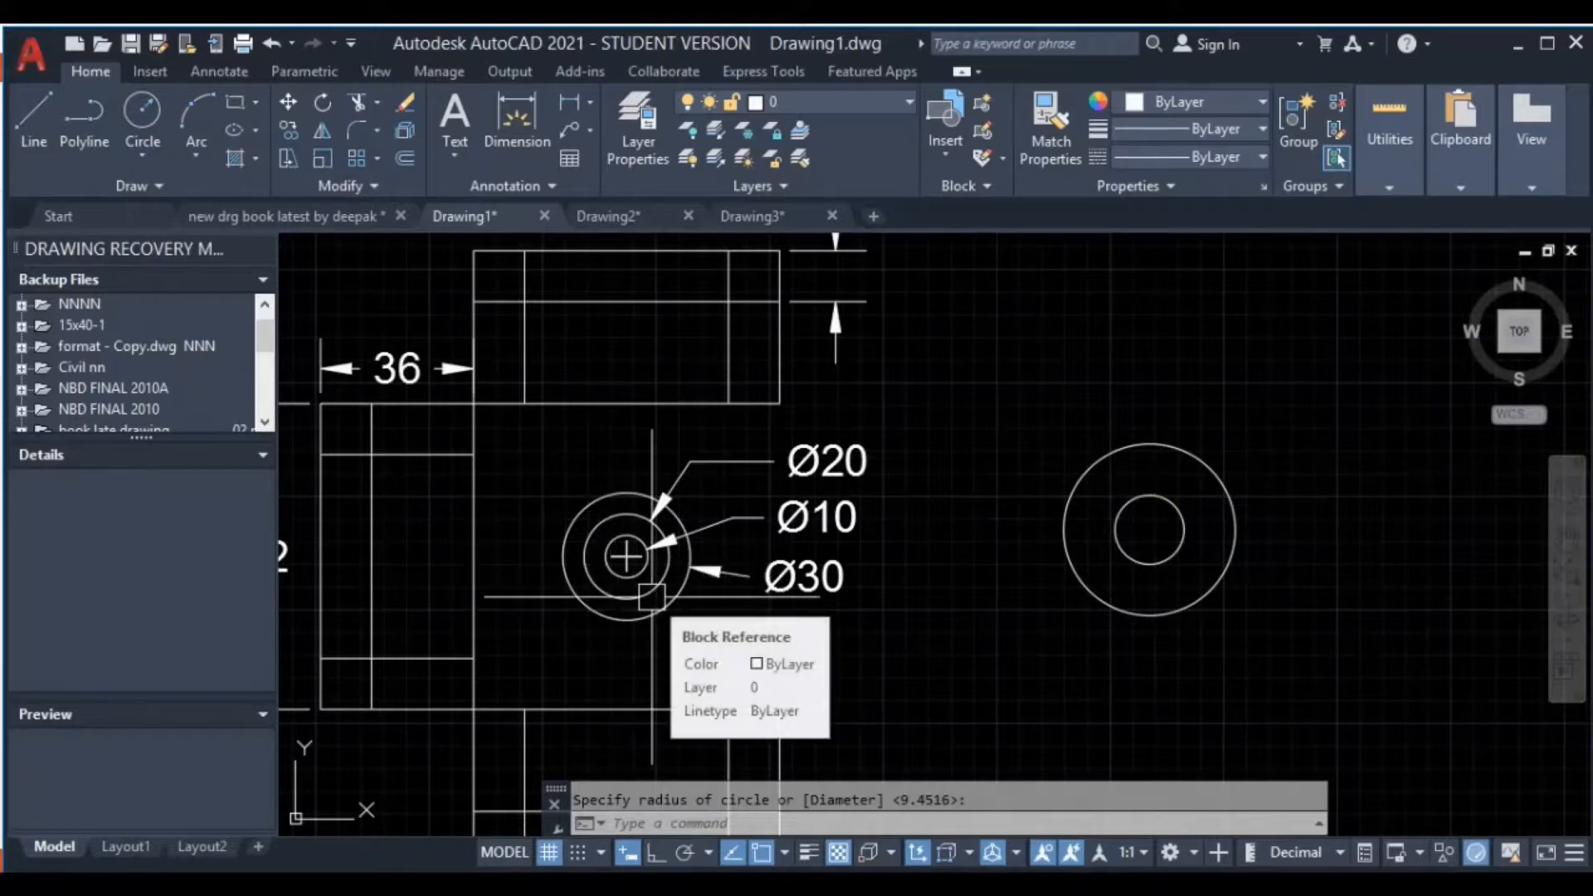
{"action": "left_click", "coordinate": [143, 112]}
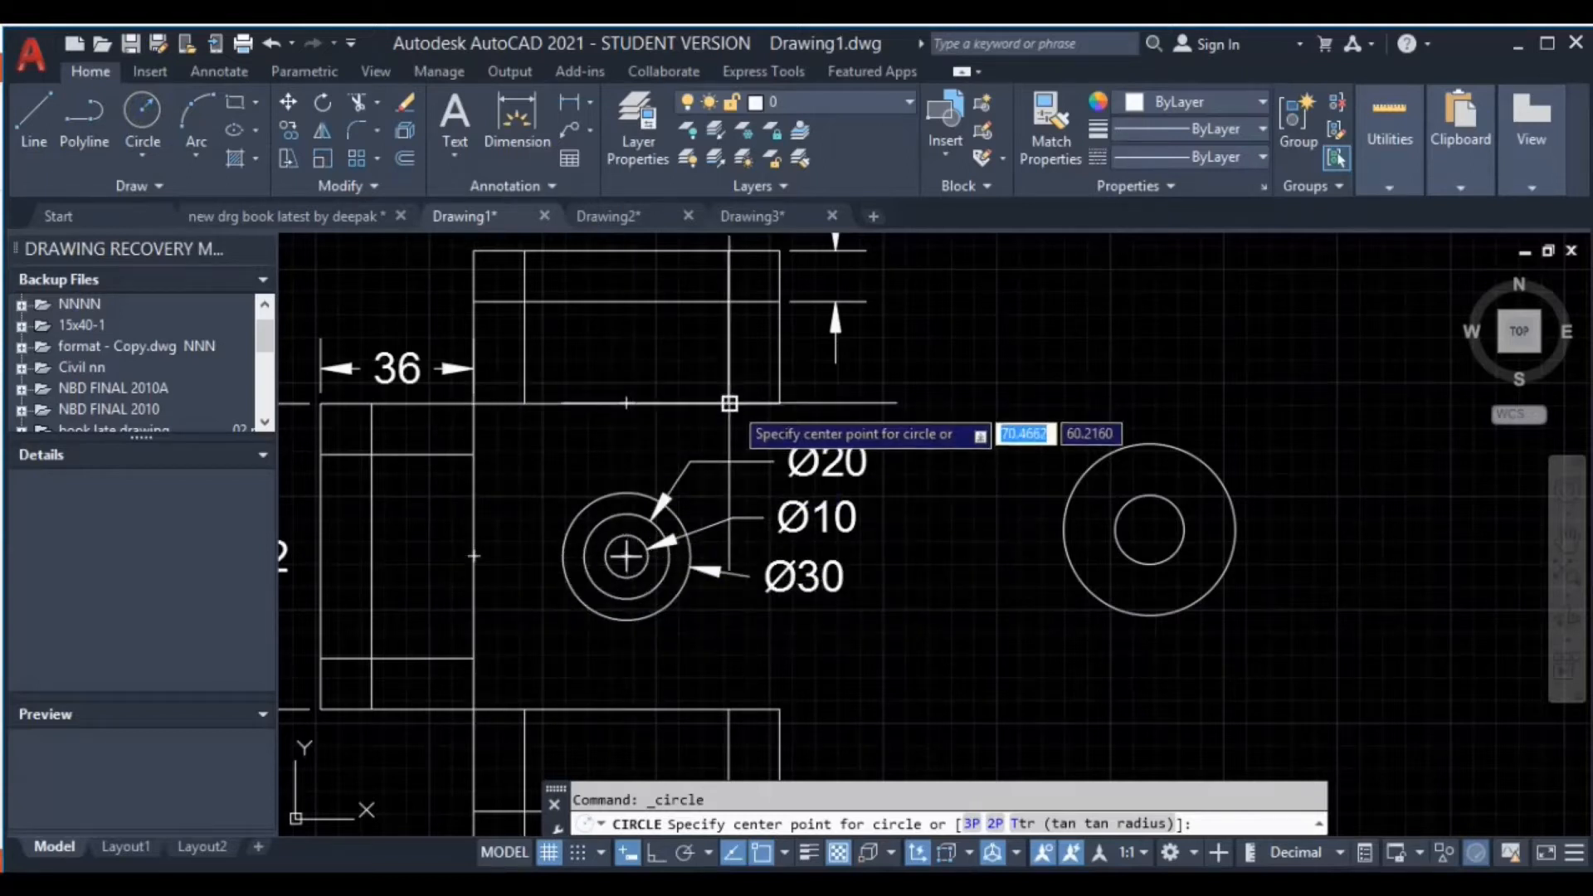
{"action": "key", "text": "Escape"}
- Toggle lineweight display on and off in Drawing1, switching the grid off and back on while the lineweights are shown
{"action": "scroll", "coordinate": [822, 561], "scroll_direction": "down", "scroll_amount": 2}
{"action": "middle_click_drag", "start_coordinate": [835, 558], "coordinate": [783, 487]}
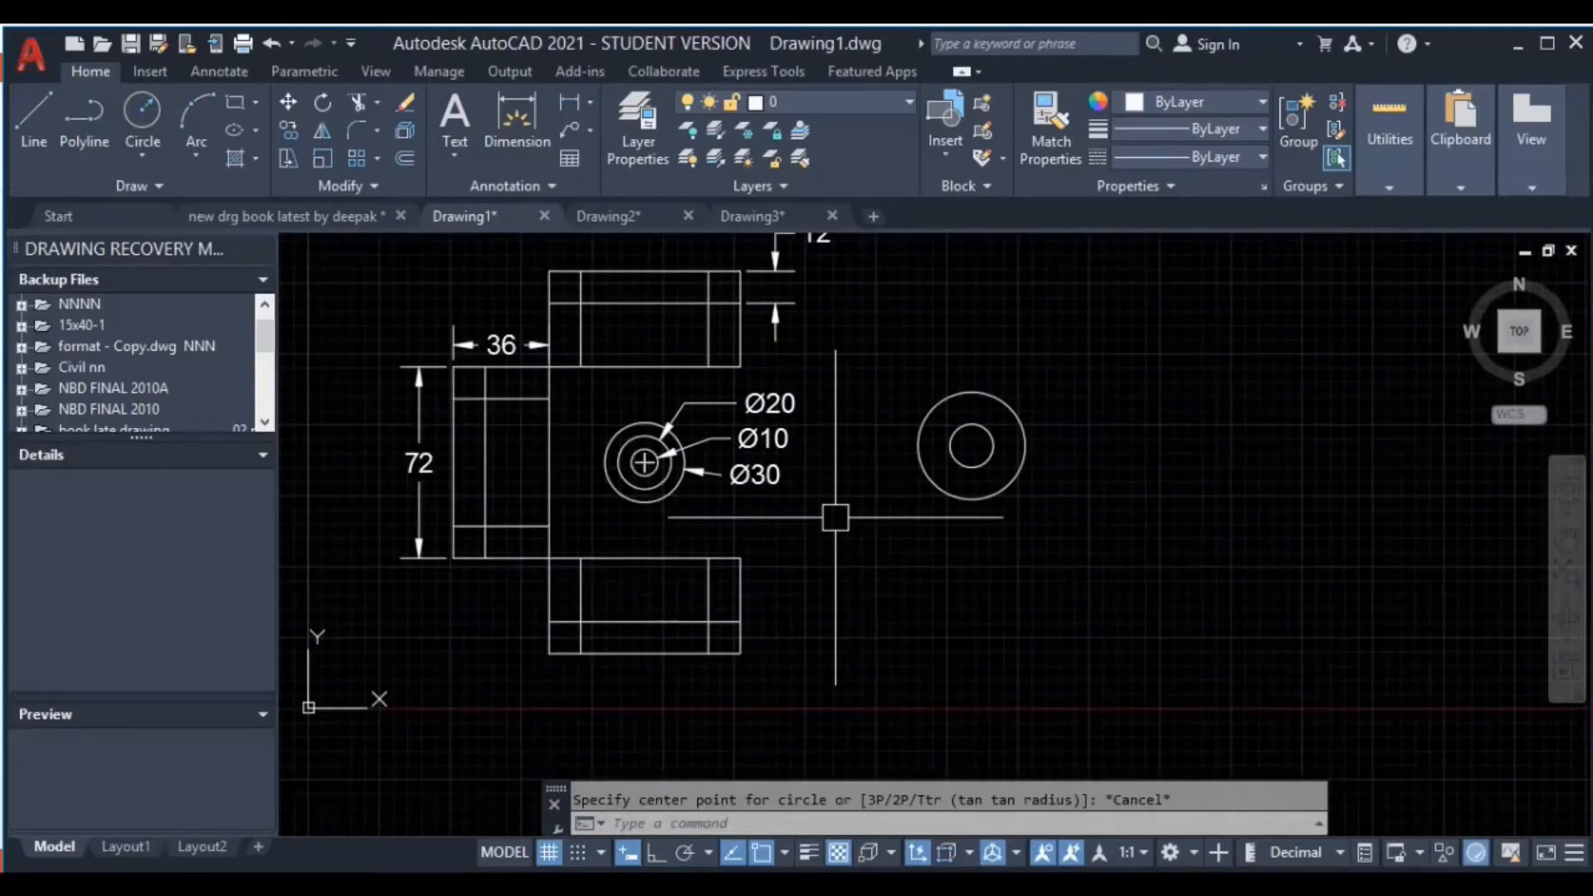
{"action": "left_click", "coordinate": [808, 853]}
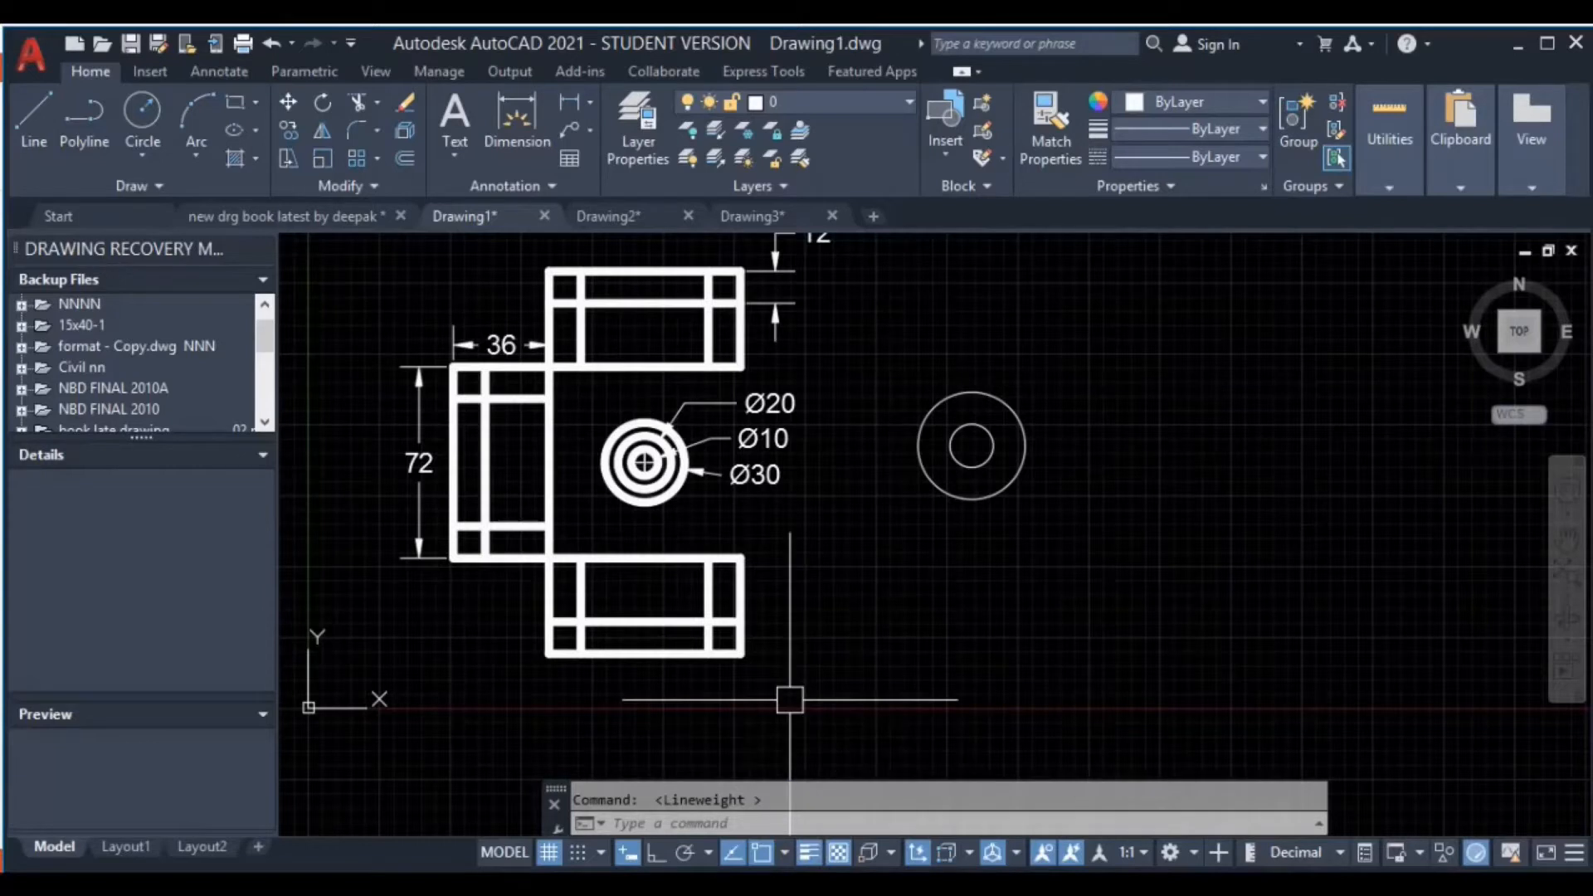
{"action": "left_click", "coordinate": [548, 853]}
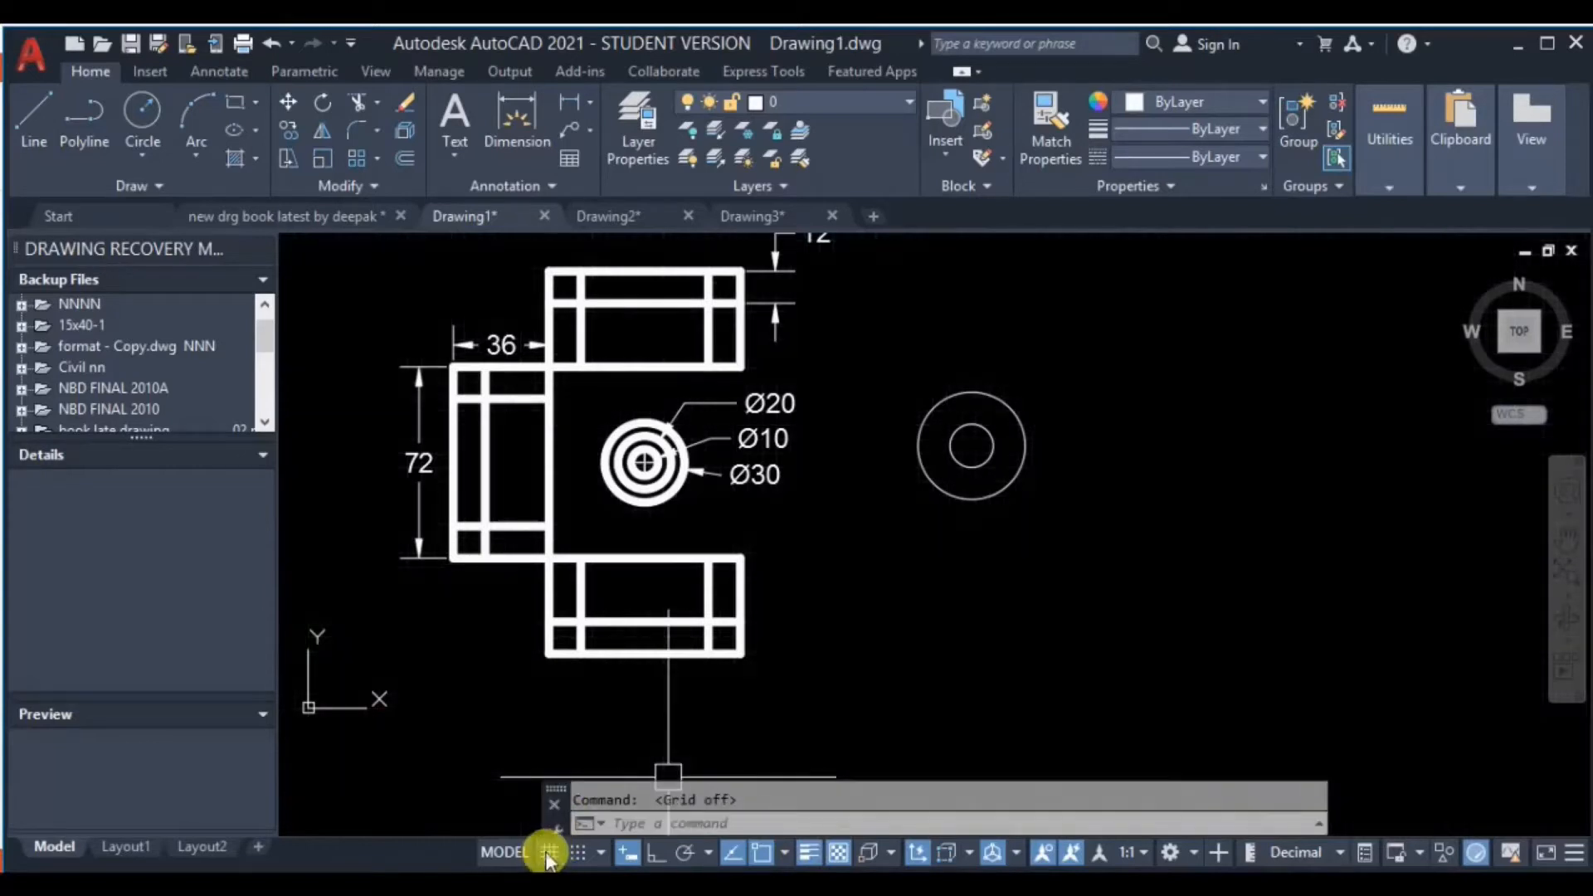
{"action": "left_click", "coordinate": [549, 852]}
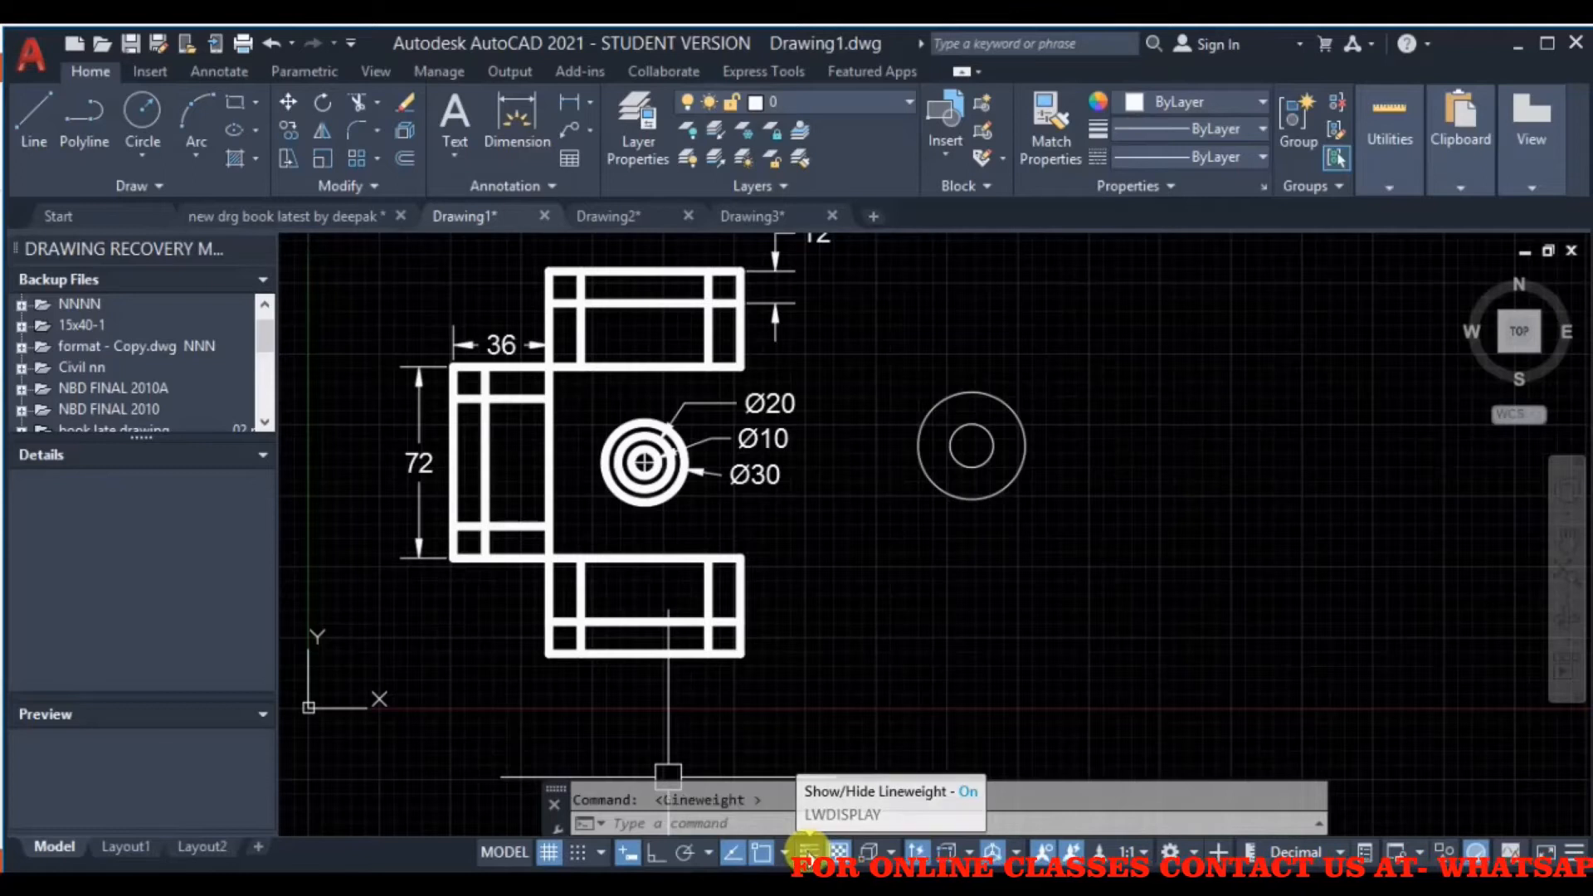
{"action": "left_click", "coordinate": [807, 851]}
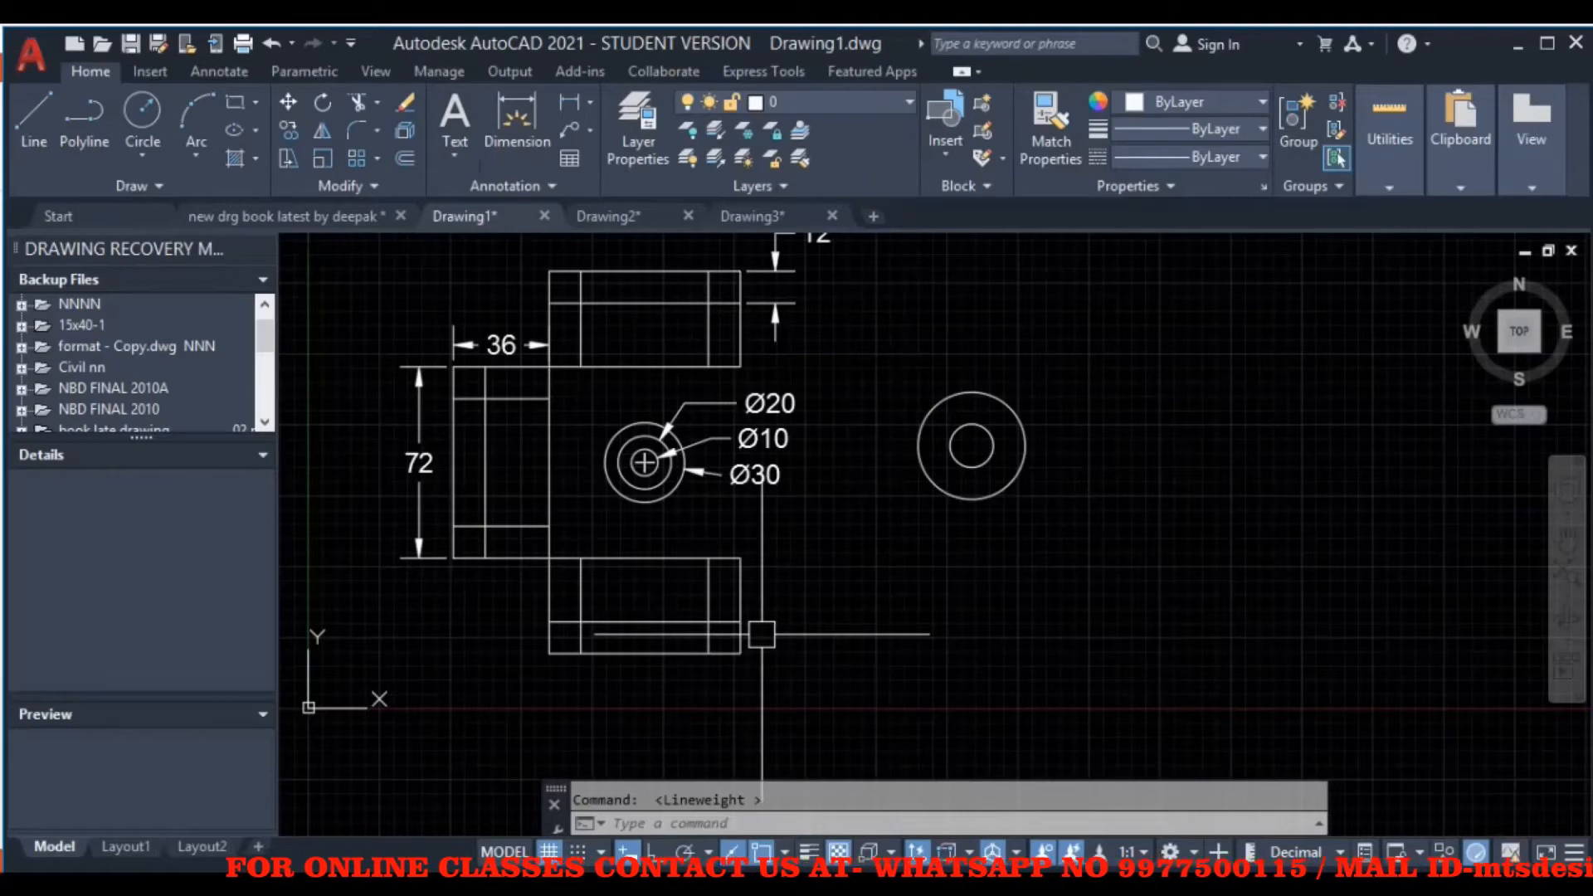
{"action": "mouse_move", "coordinate": [828, 541]}
{"action": "middle_mouse_down"}
{"action": "mouse_move", "coordinate": [838, 640]}
{"action": "mouse_move", "coordinate": [854, 569]}
{"action": "middle_mouse_up"}
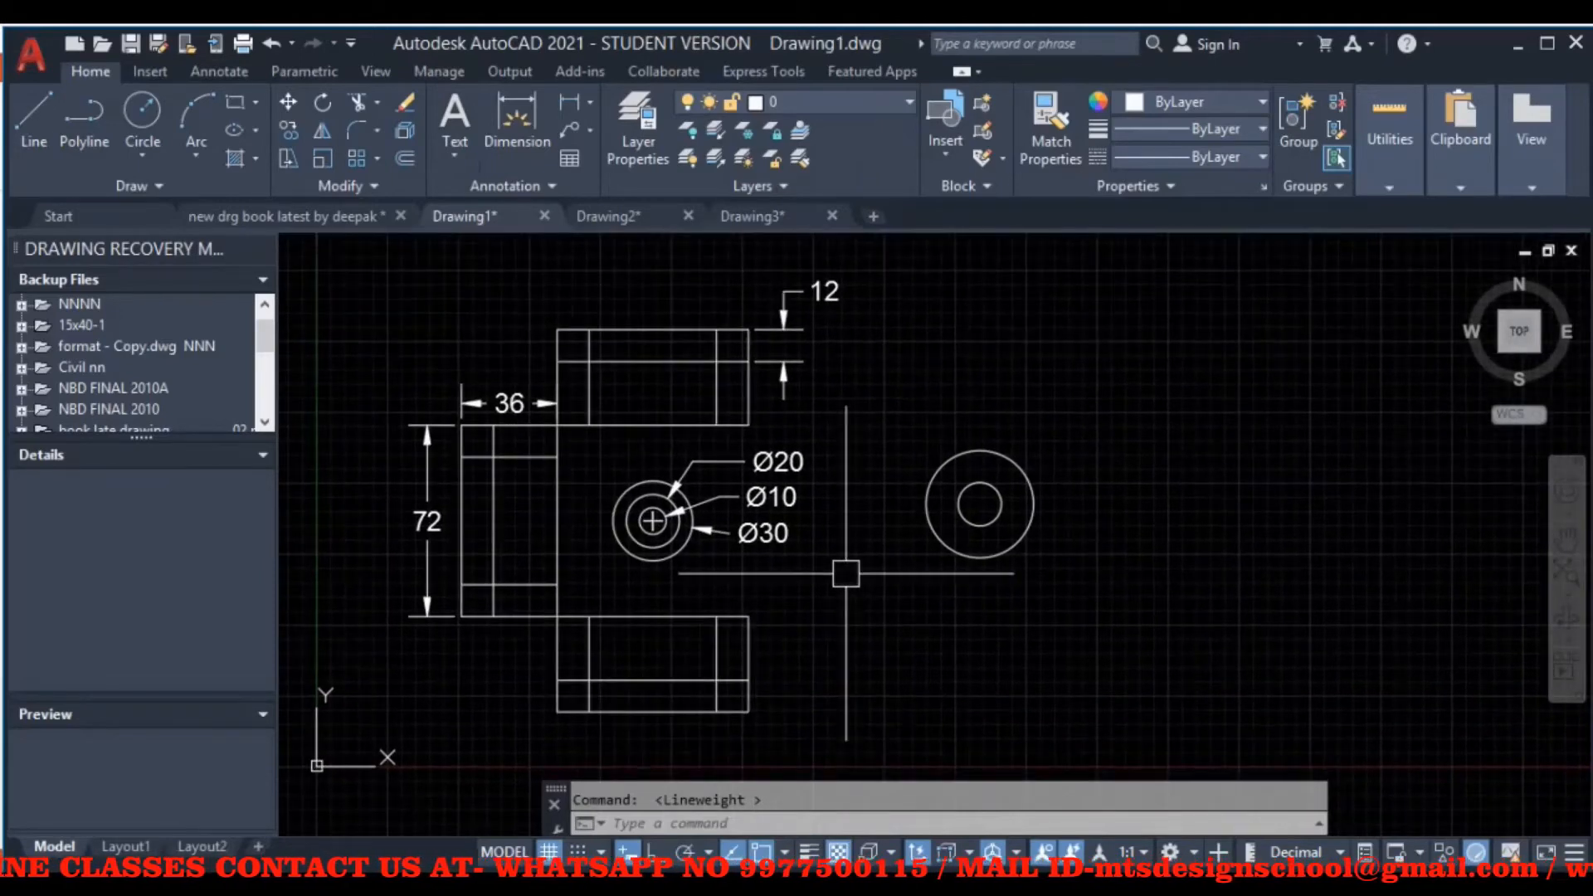